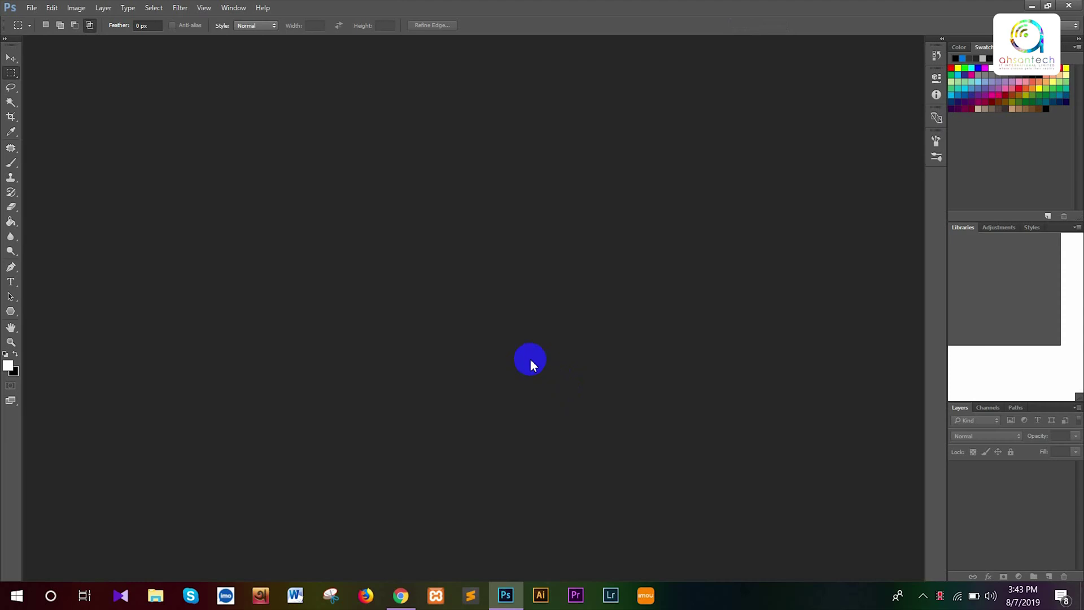
Open the image alone-casual-wear-empty-road-2539243.jpg from the Downloads folder
click(32, 9)
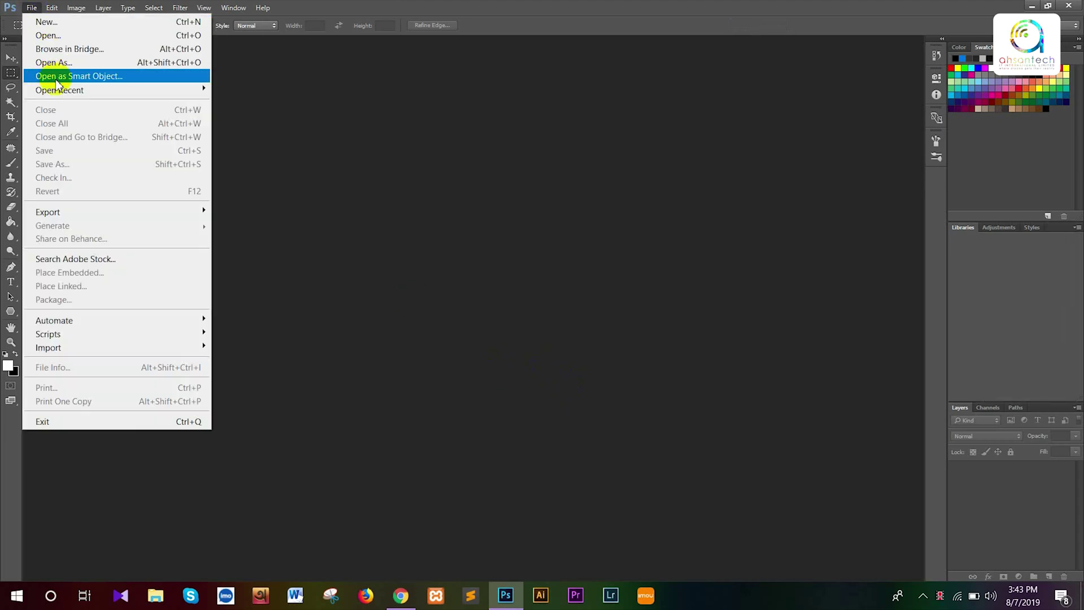
click(61, 37)
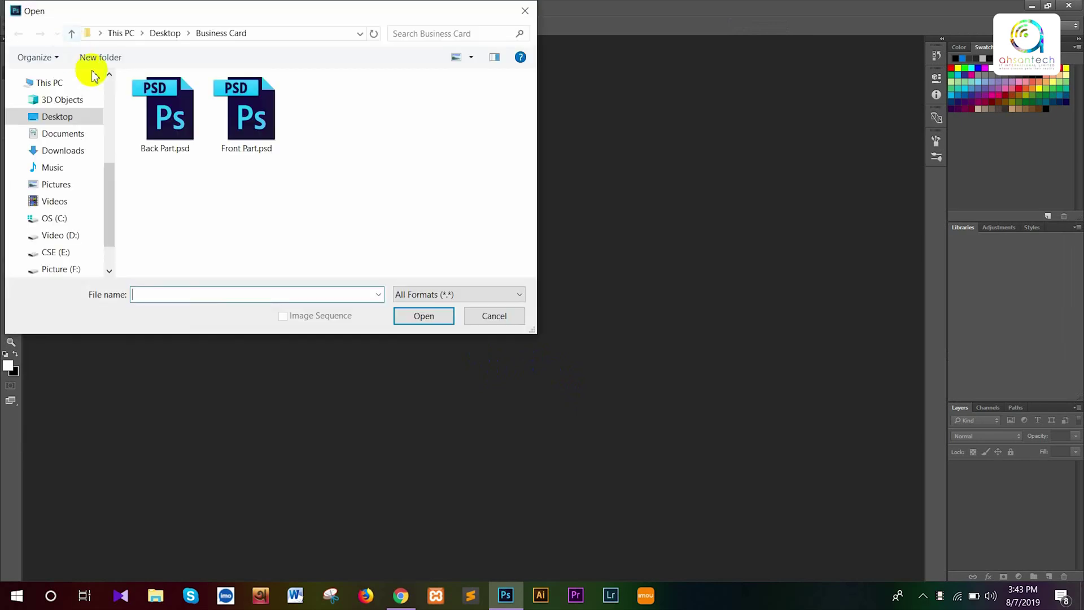
click(62, 149)
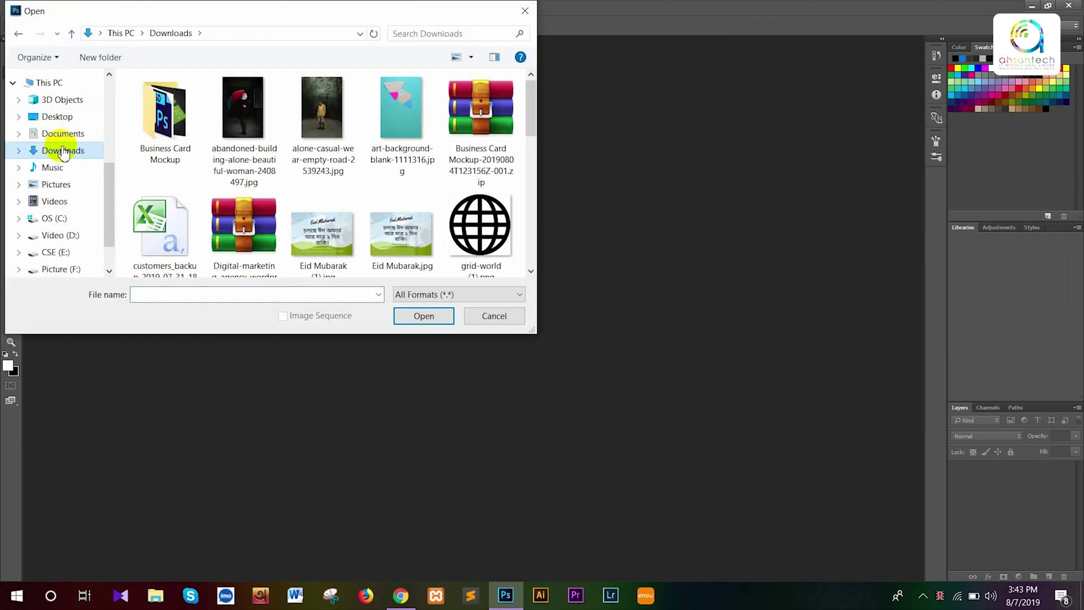
click(242, 116)
click(316, 127)
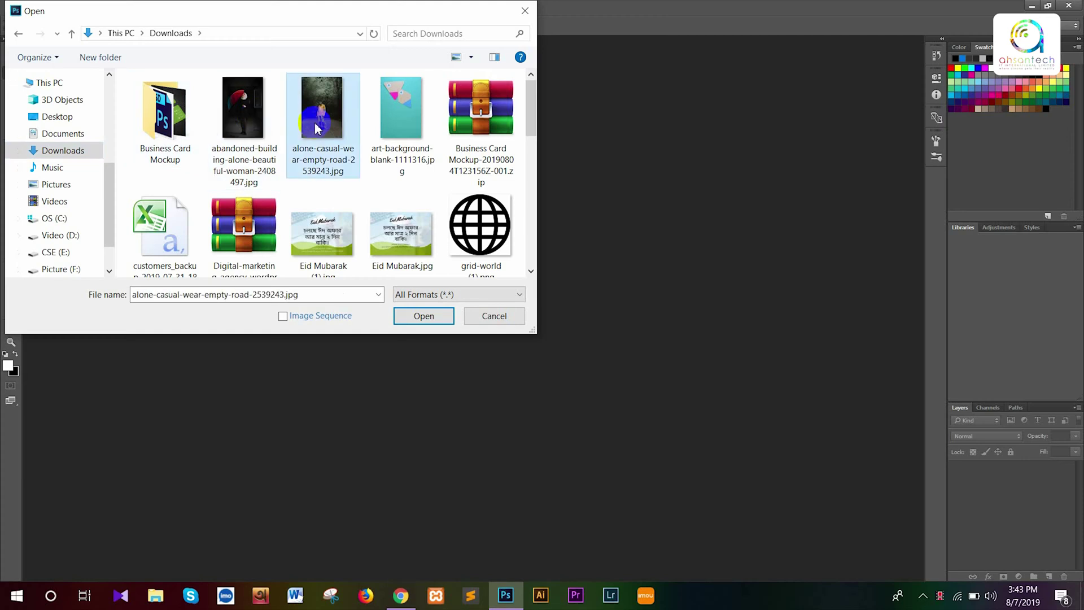
click(413, 314)
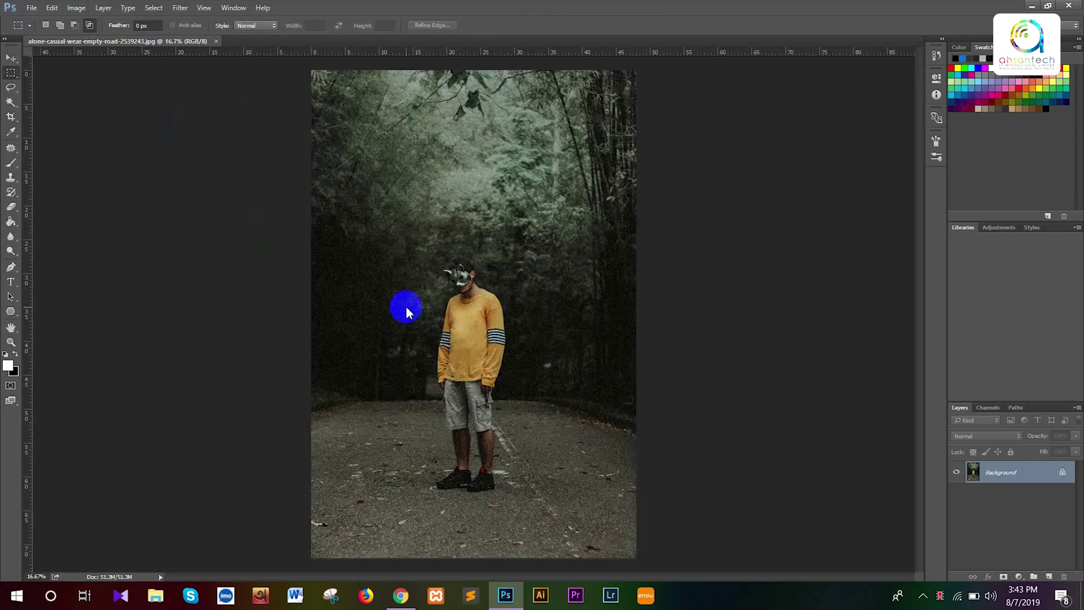
Examine the masked man in the yellow shirt and the forest background around him up close
scroll(432, 345, up, 3)
scroll(432, 346, up, 5)
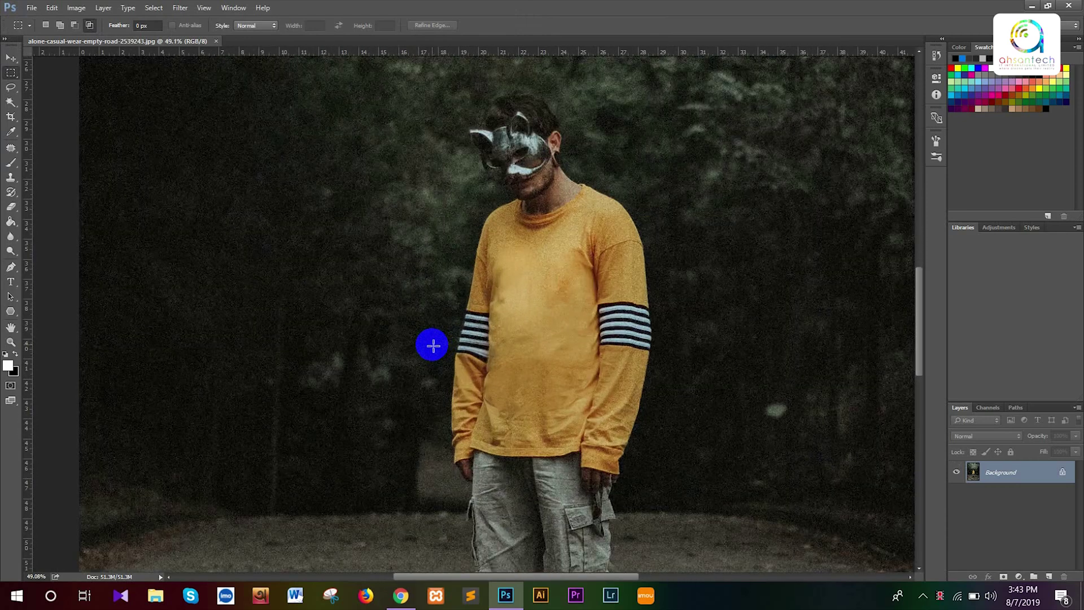
scroll(432, 345, down, 4)
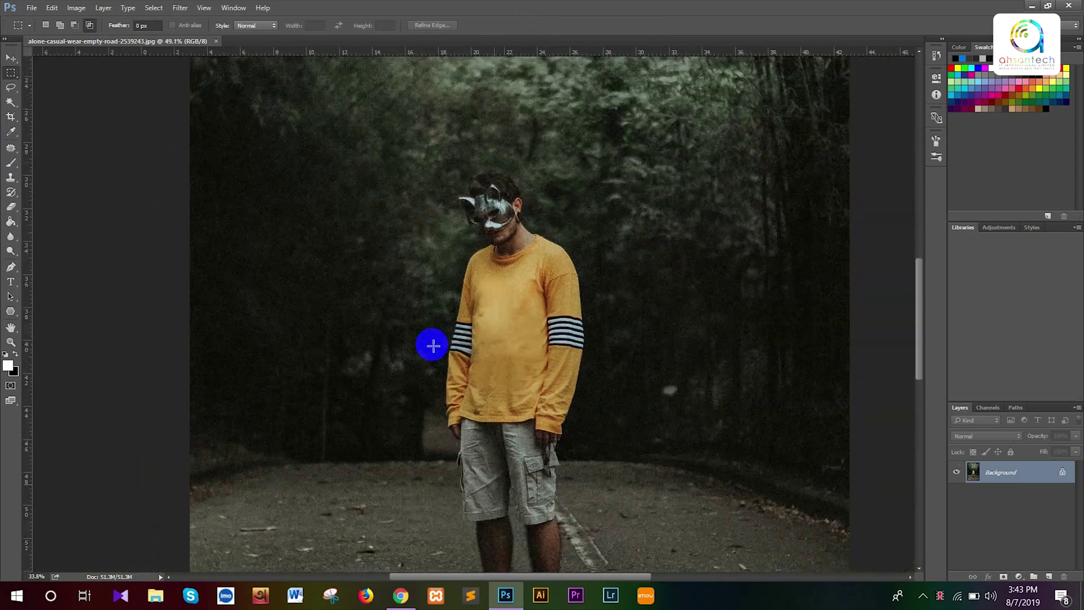
scroll(429, 347, up, 1)
scroll(429, 347, down, 1)
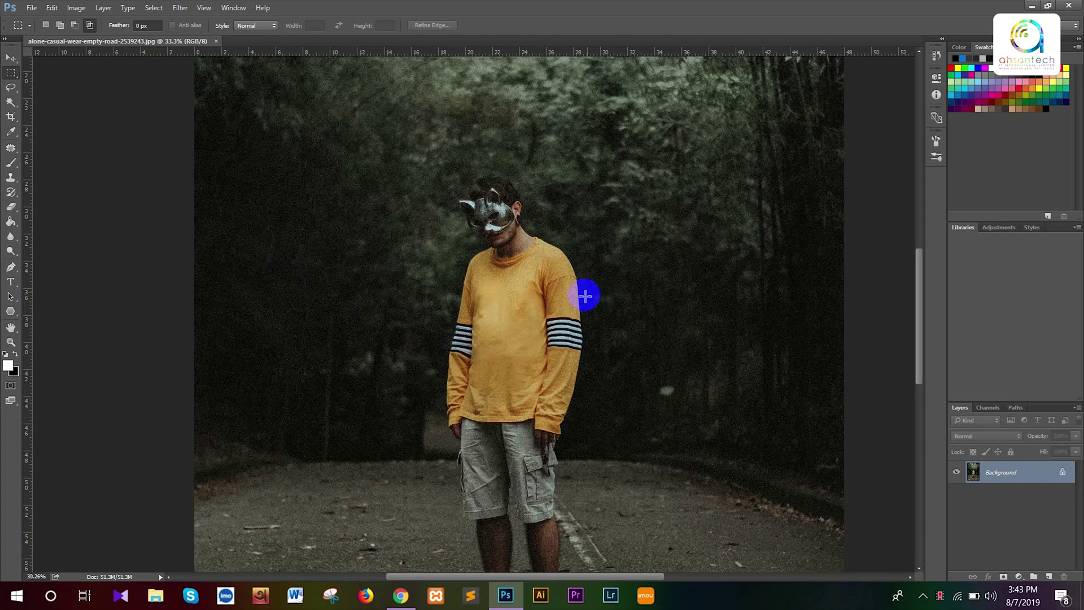
scroll(583, 295, down, 1)
scroll(497, 339, up, 4)
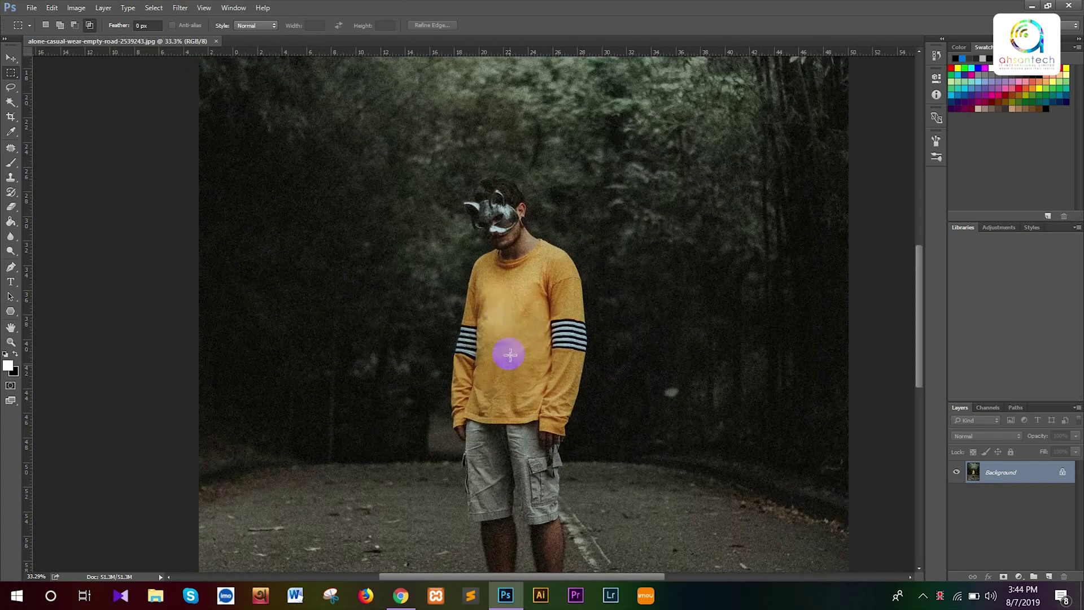
scroll(503, 319, up, 3)
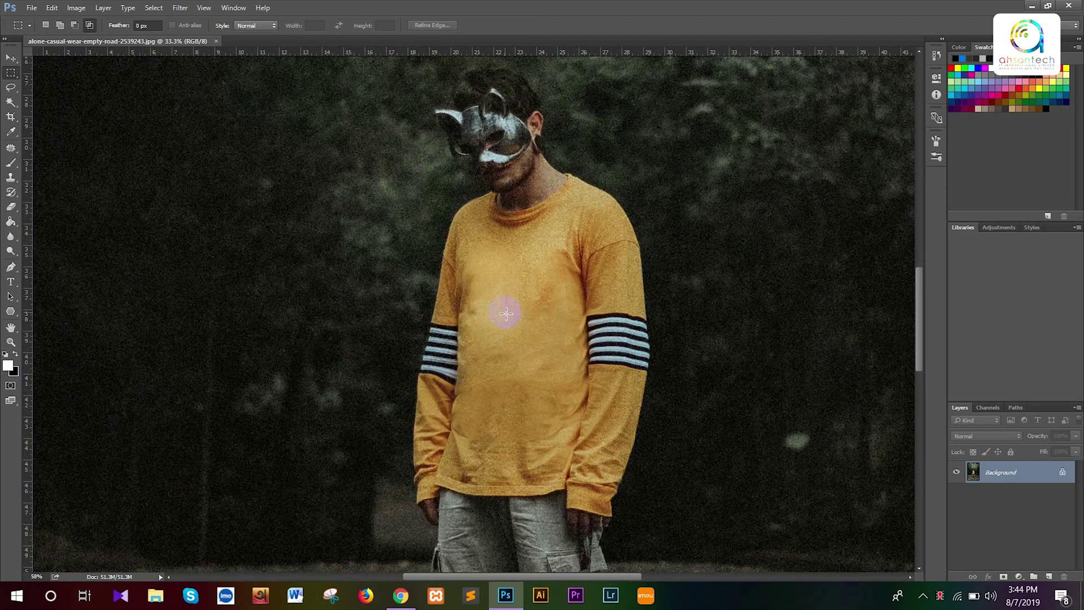
scroll(506, 313, up, 2)
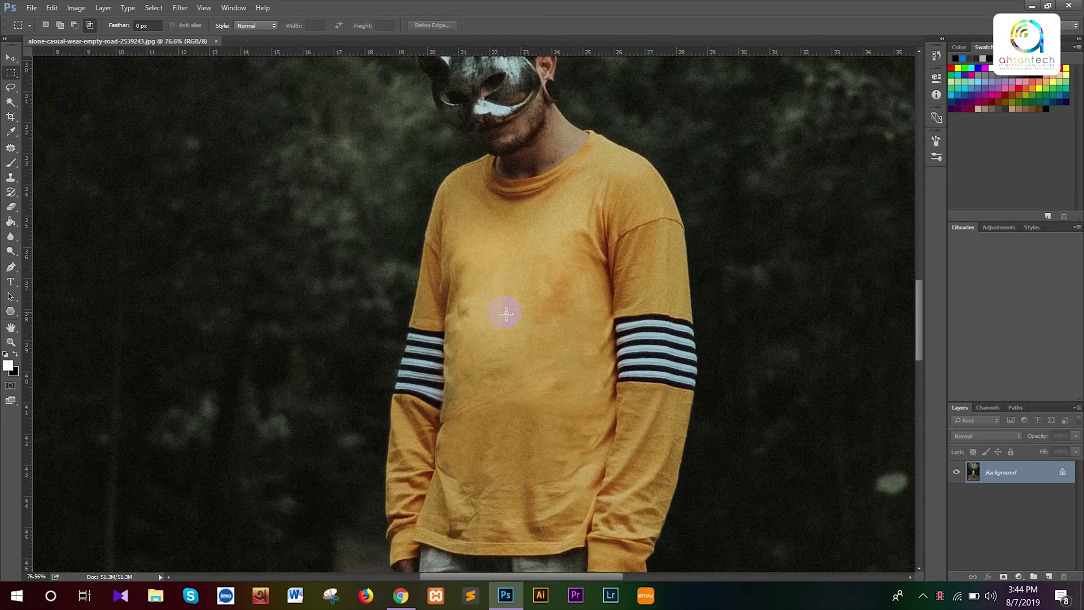
View alone-casual-wear-empty-road-2539243.jpg from Downloads enlarged in the Picasa photo viewer, close it and the folder, and return to Photoshop
click(1033, 5)
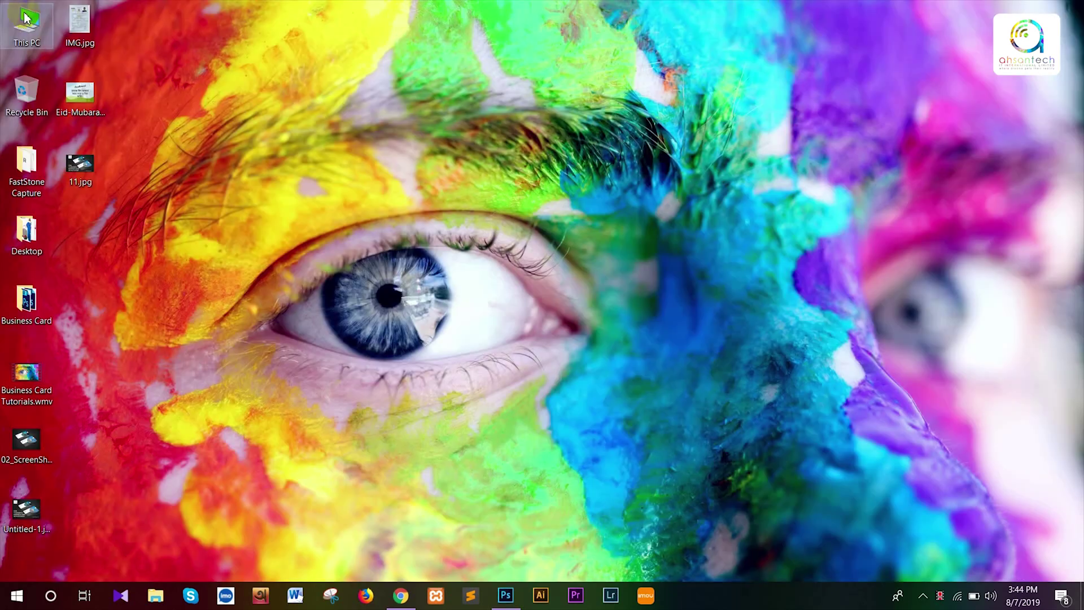
double_click(25, 18)
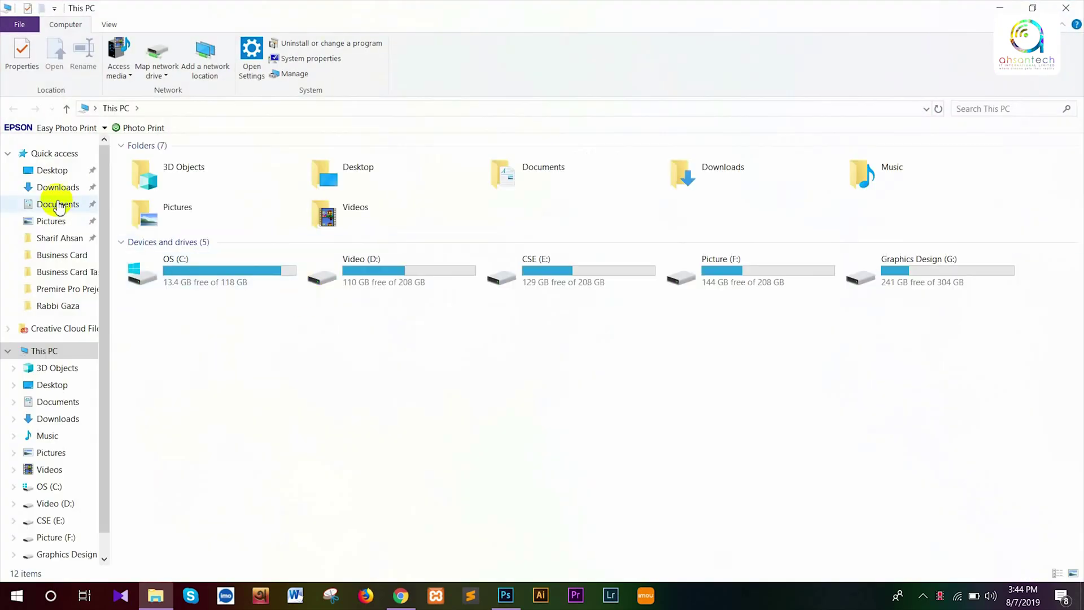
click(57, 187)
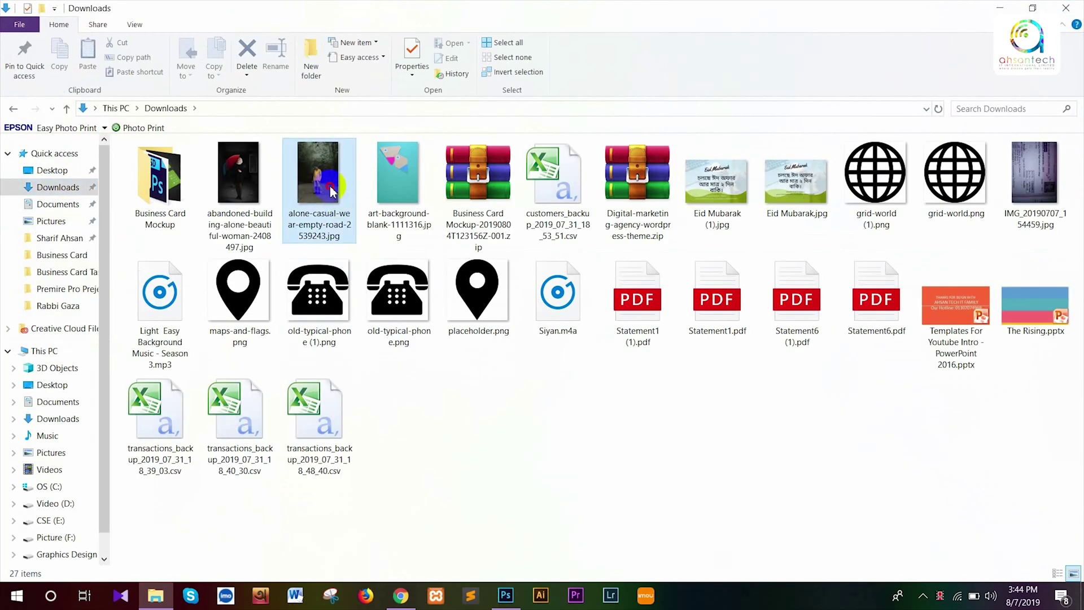
double_click(332, 192)
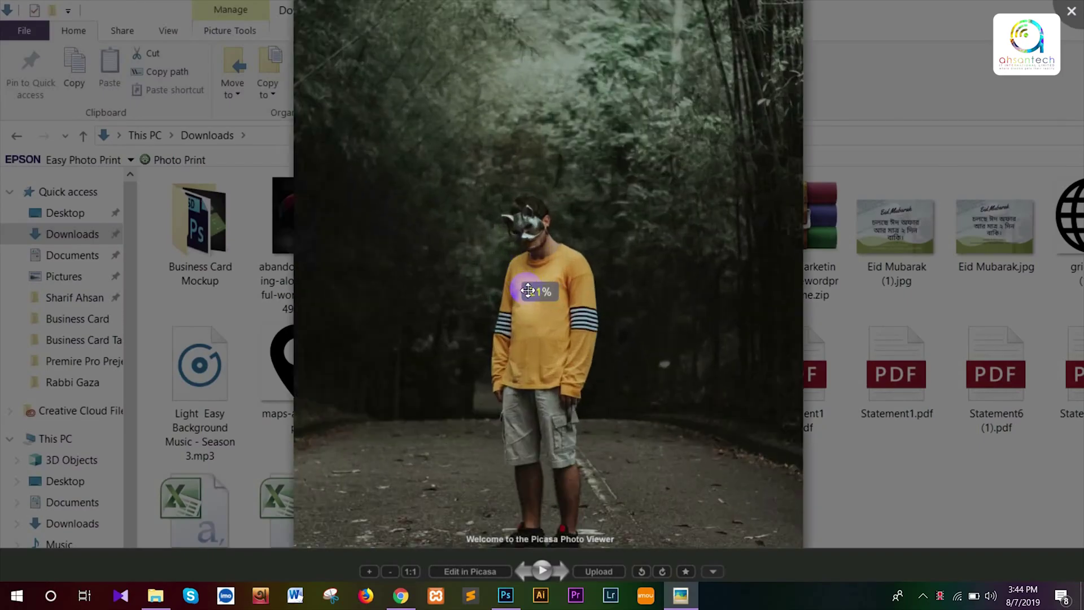
scroll(528, 290, up, 6)
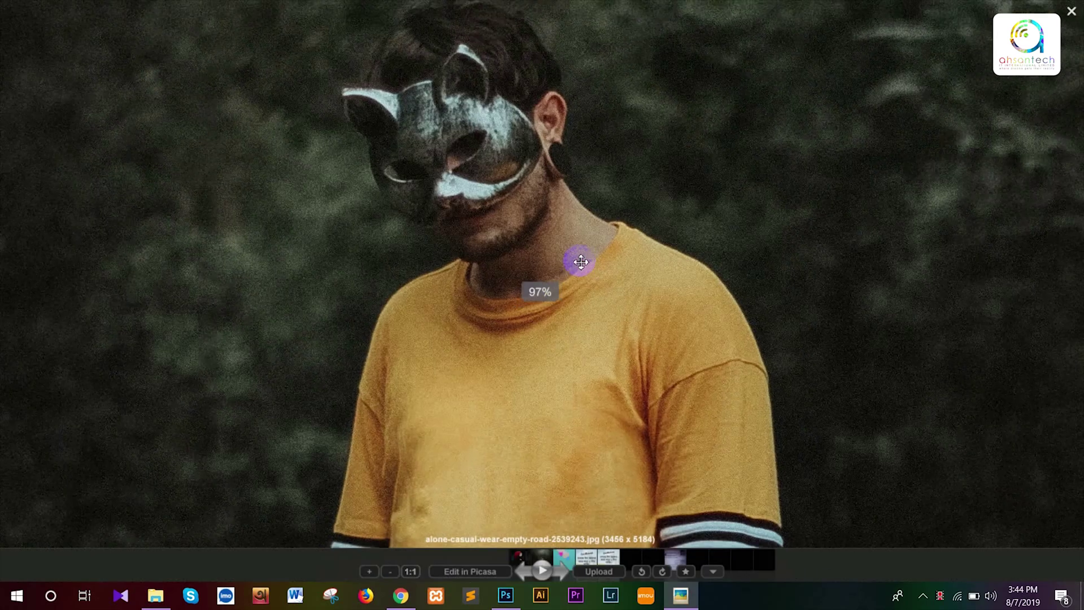
scroll(581, 261, down, 3)
drag(580, 368, 607, 206)
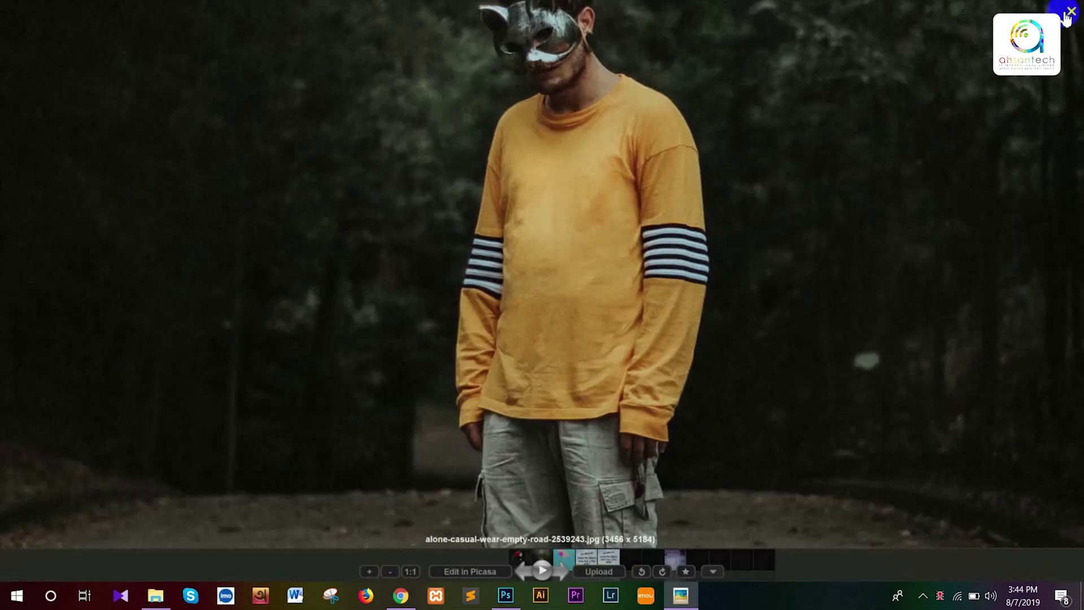
click(1068, 13)
click(1069, 10)
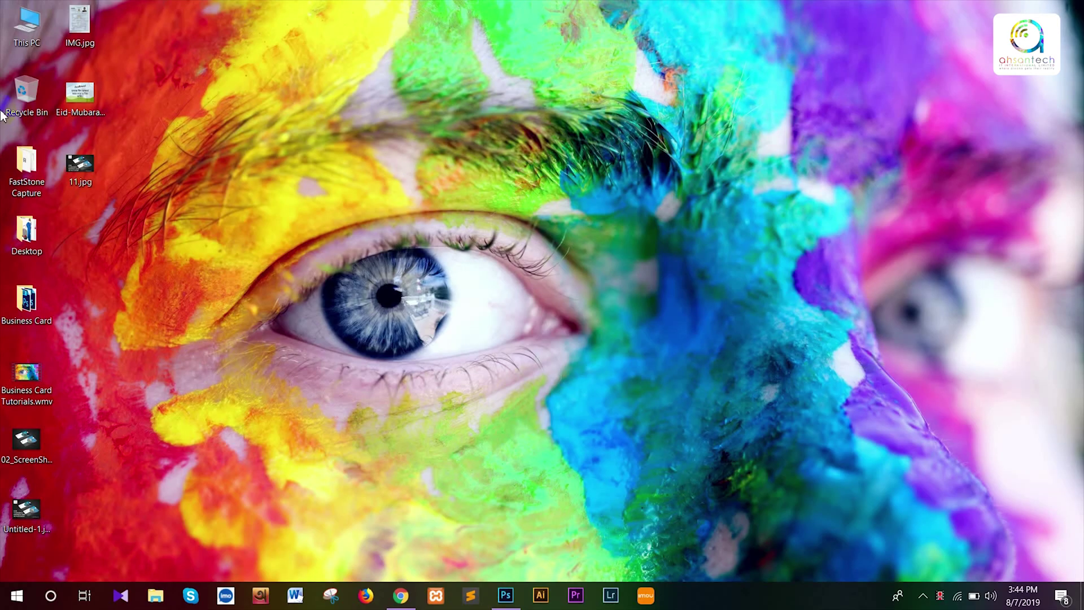
click(502, 603)
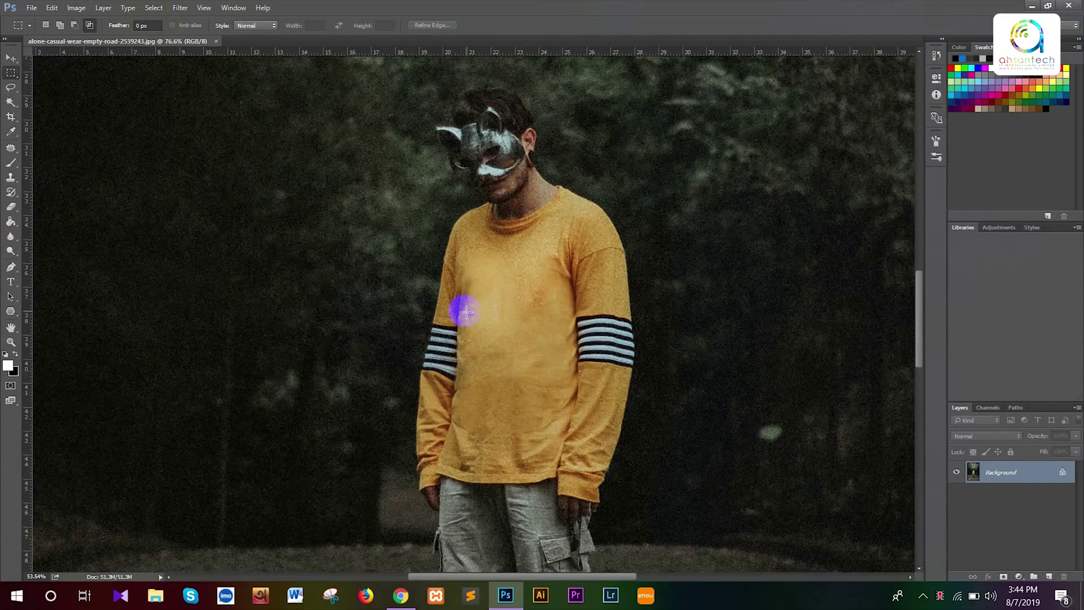
Set up the Polygon Tool with 3 sides and a 3 pt stroke width
scroll(466, 312, down, 1)
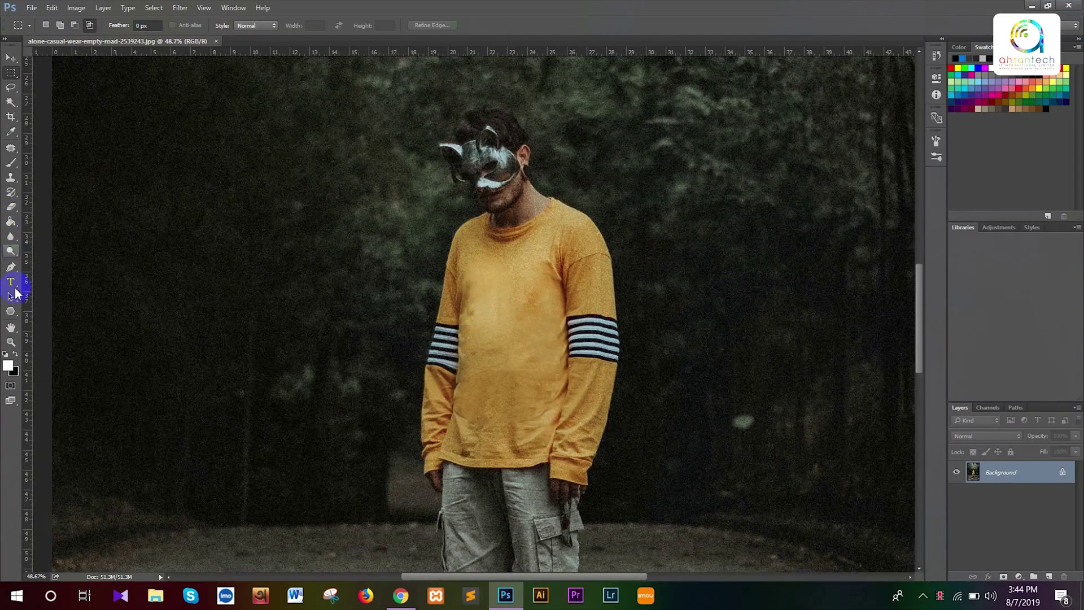
click(15, 314)
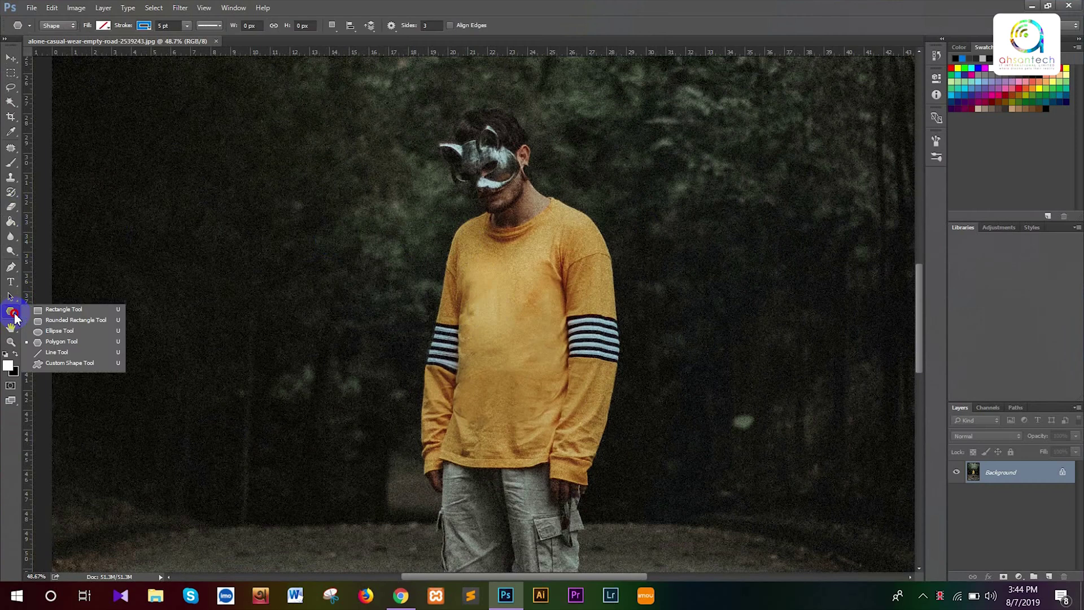
click(69, 343)
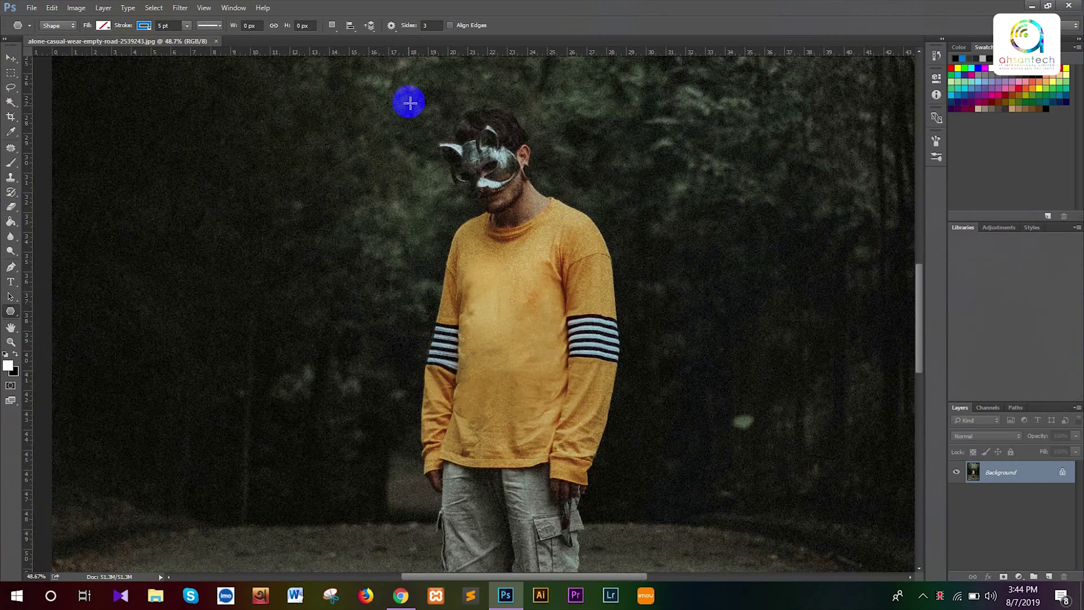
click(423, 25)
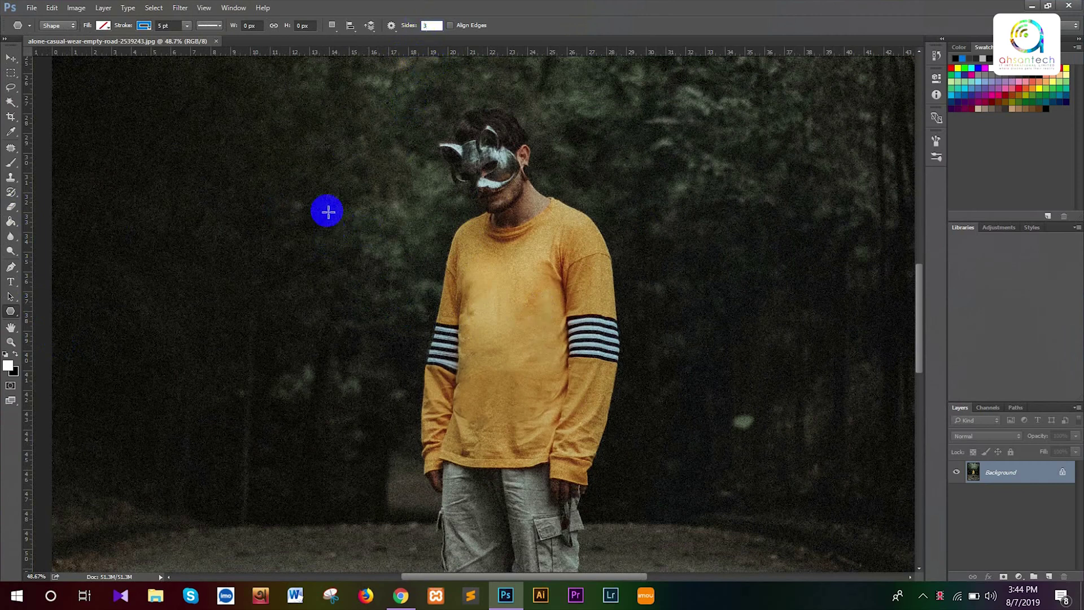
click(171, 25)
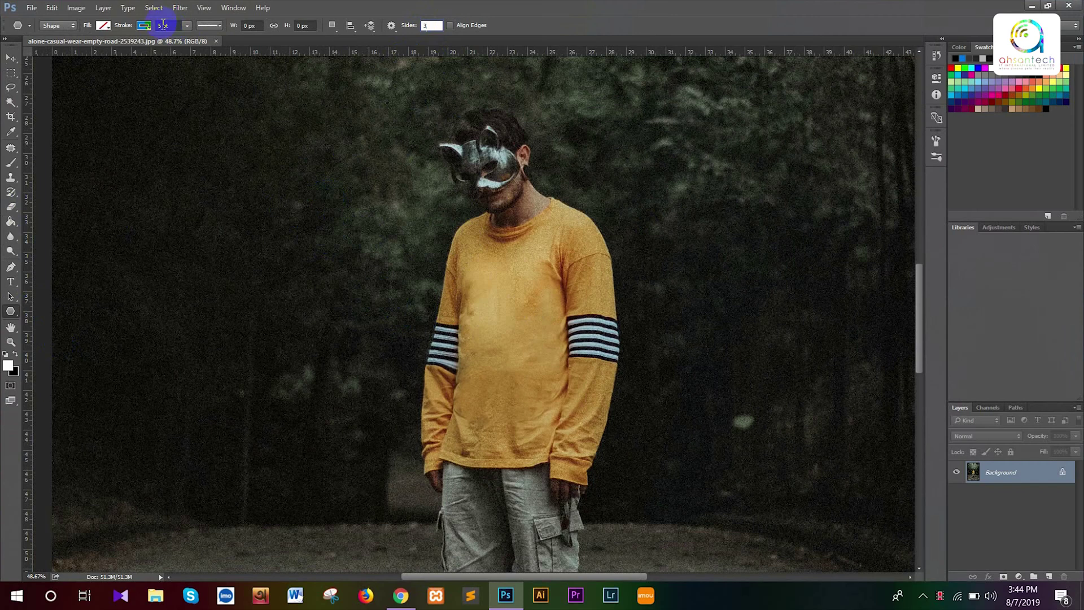
click(162, 25)
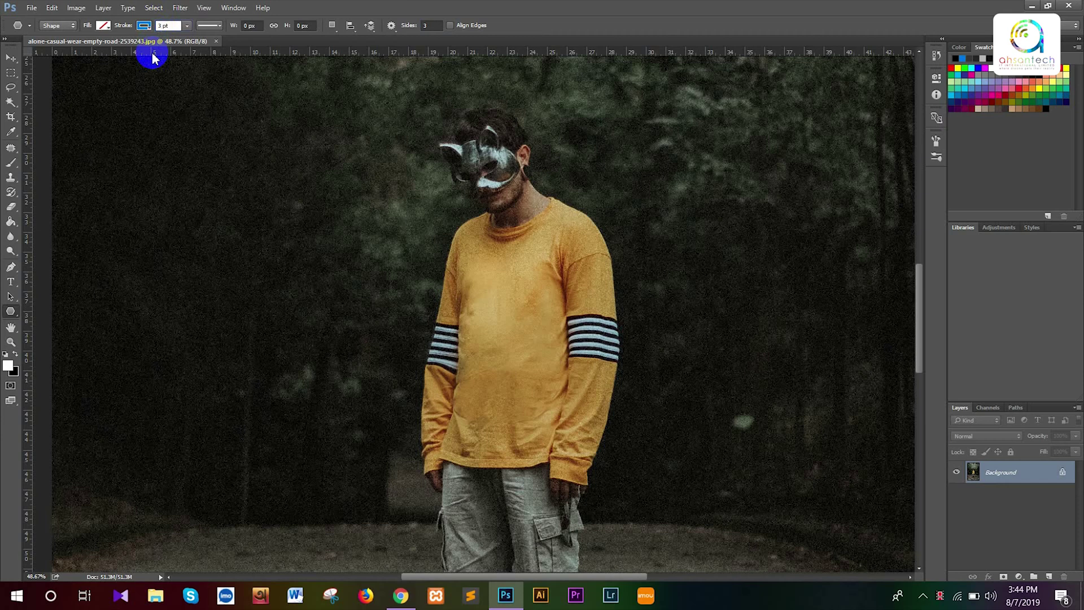
key(Return)
Set the shape fill to none and draw a triangle about 1020 by 1081 px across the man's torso
click(105, 26)
click(55, 49)
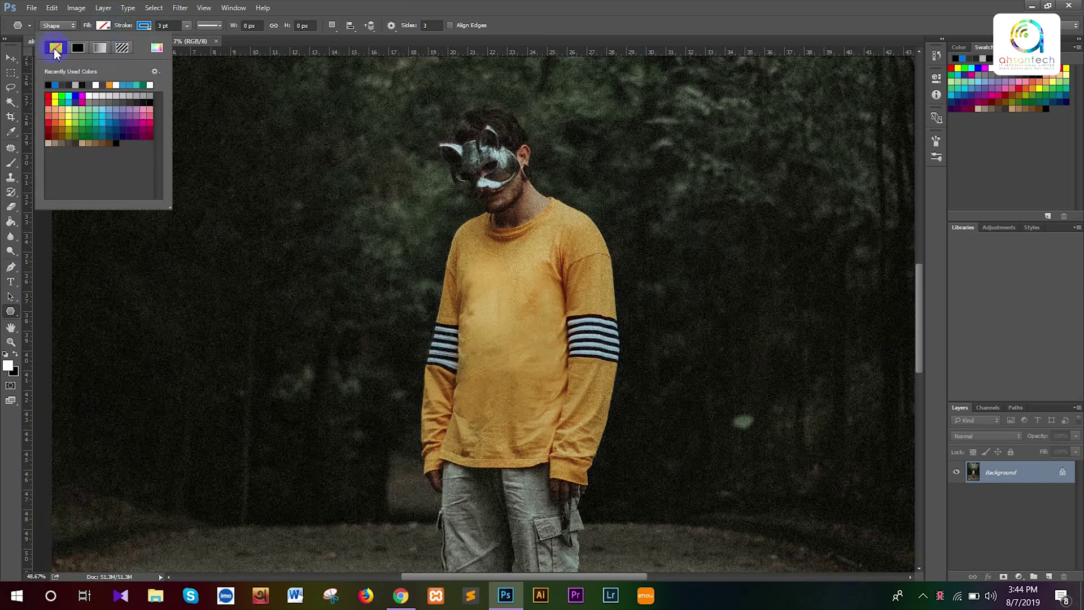
key(Return)
drag(312, 252, 643, 277)
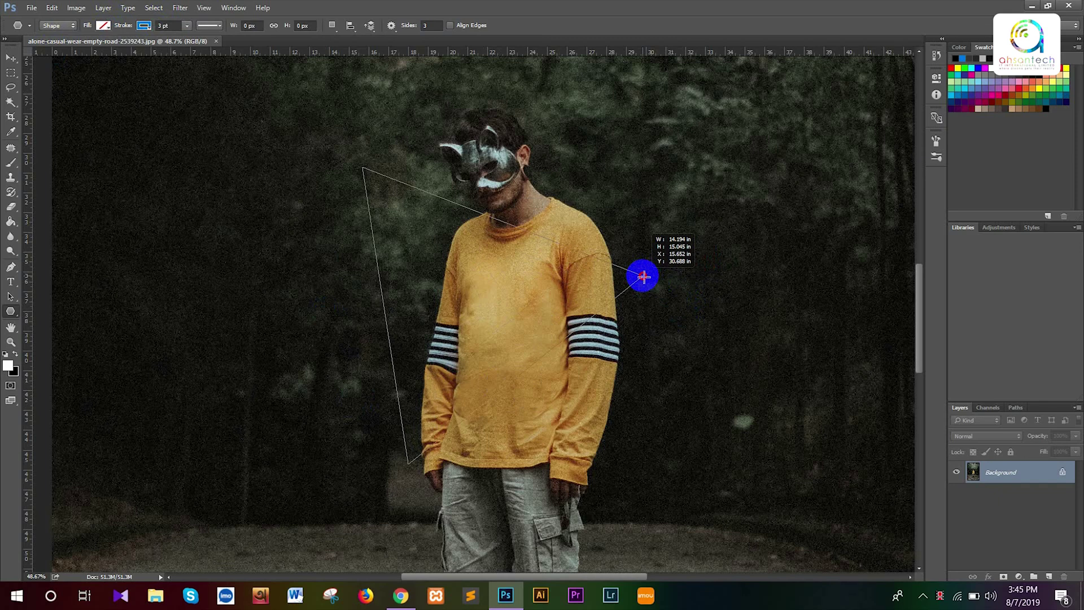
drag(643, 276, 643, 277)
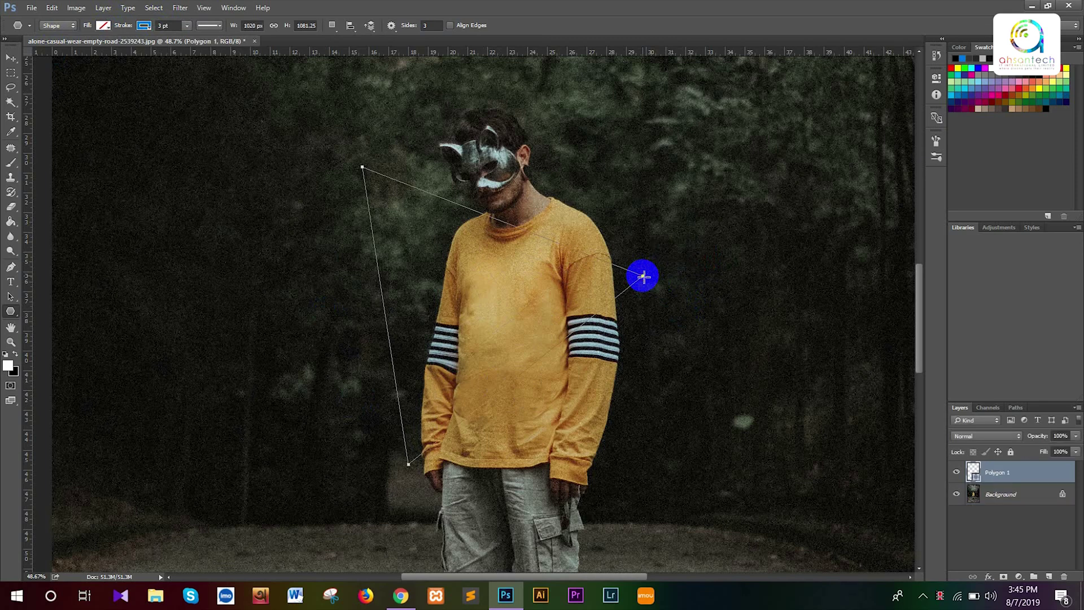
Thicken the triangle's blue outline to a stroke width of 15 pt
click(174, 25)
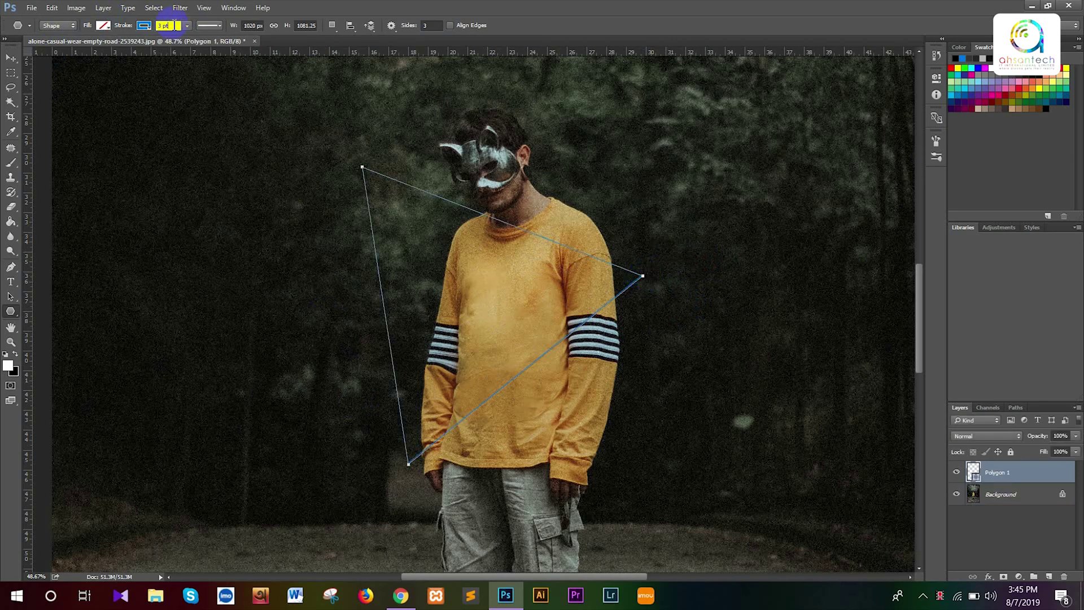
key(Up)
key(Up)
key(Up)
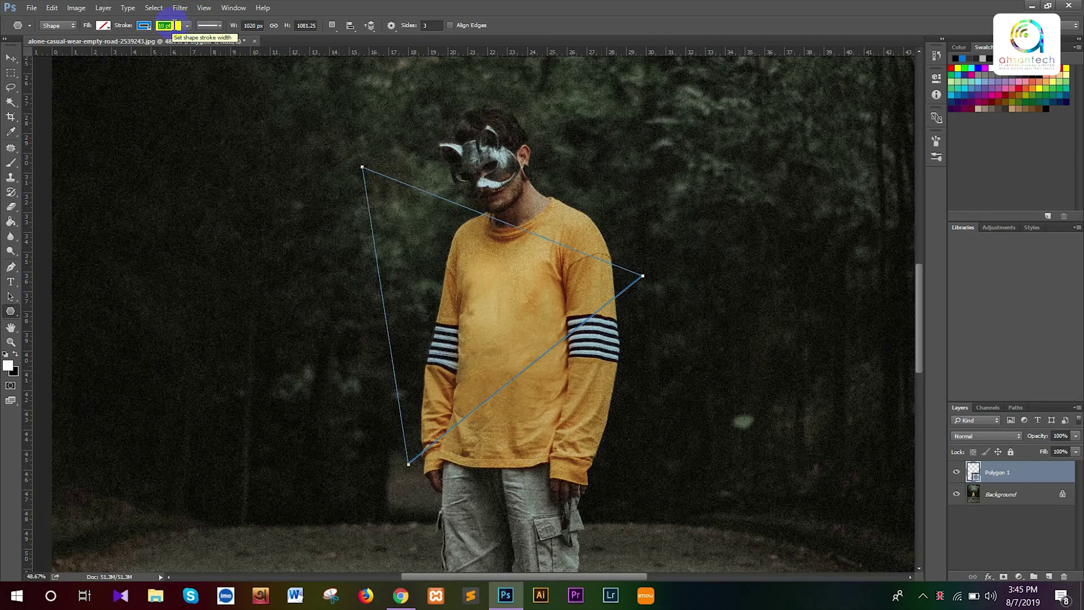
key(Return)
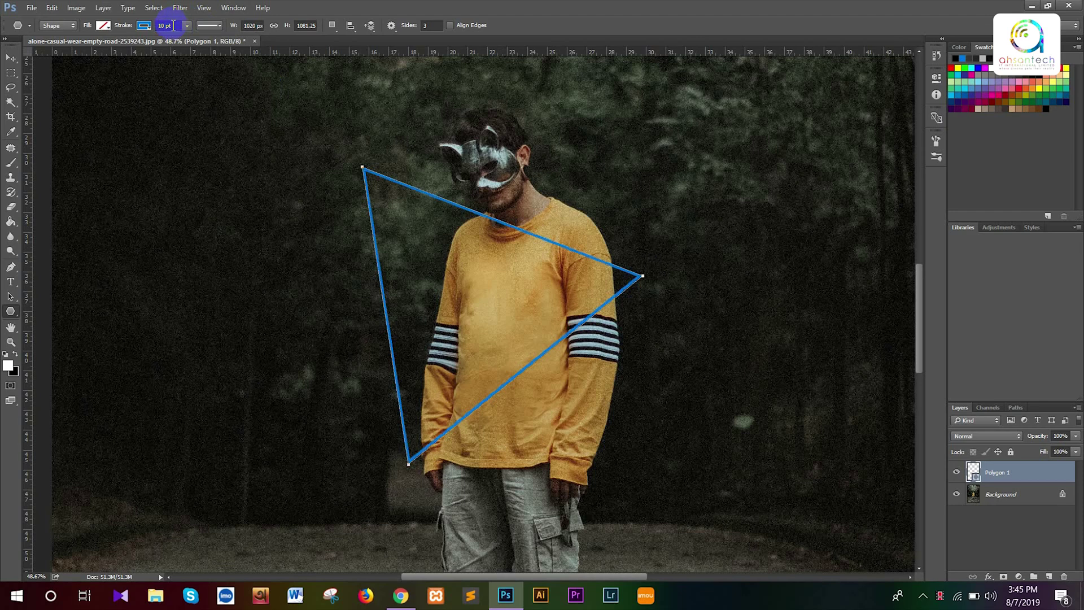
click(172, 25)
key(Return)
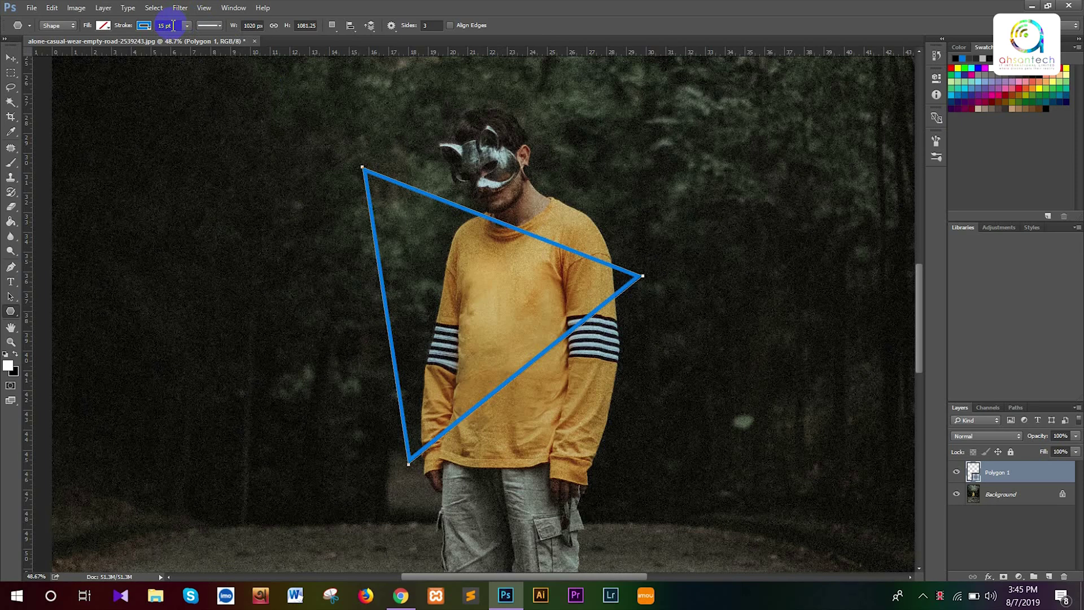
Free-transform the triangle, rotating it to about 56 degrees and shifting it slightly right and down over the man's torso
click(11, 57)
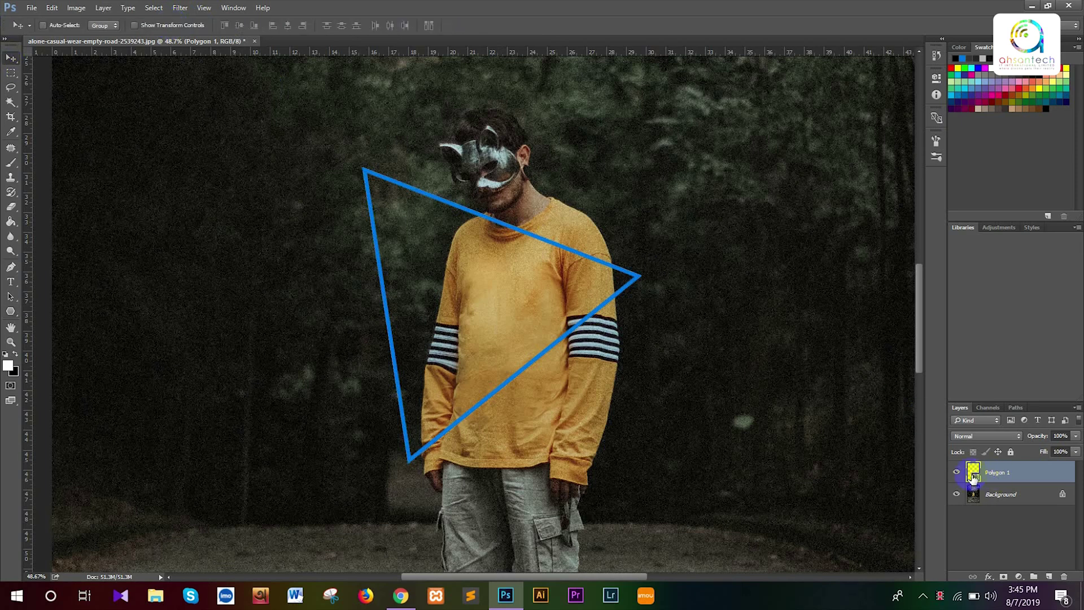
key(ctrl)
key(ctrl+t)
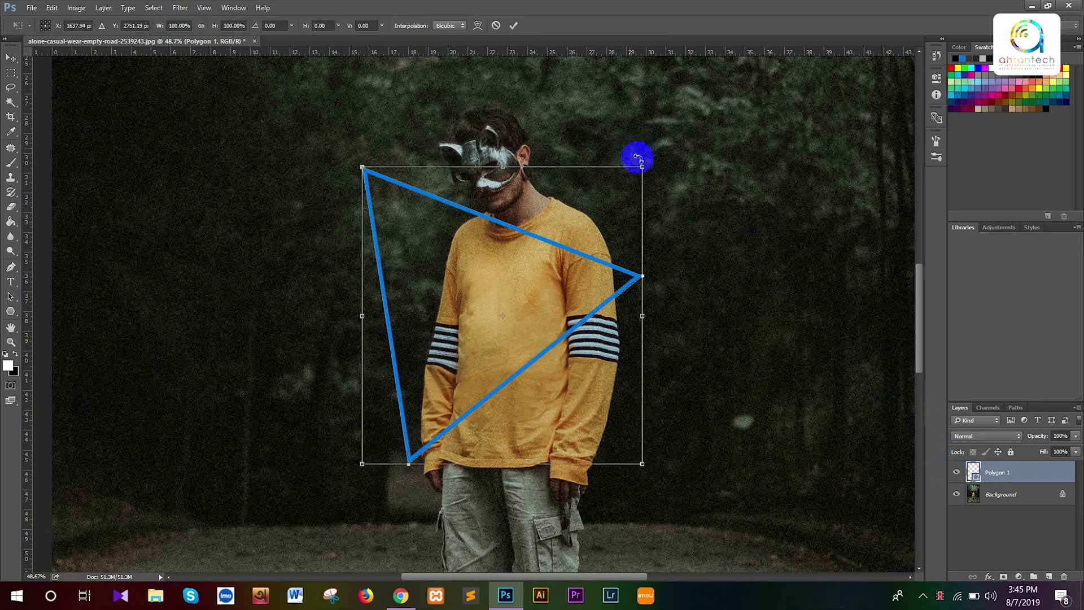
drag(676, 177, 692, 218)
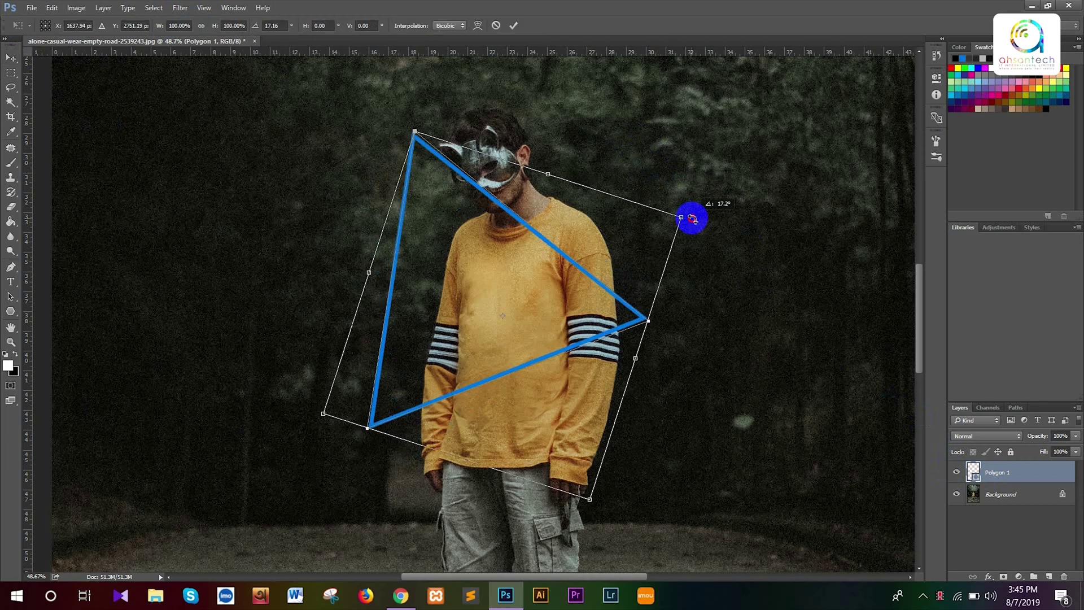
drag(551, 243, 574, 258)
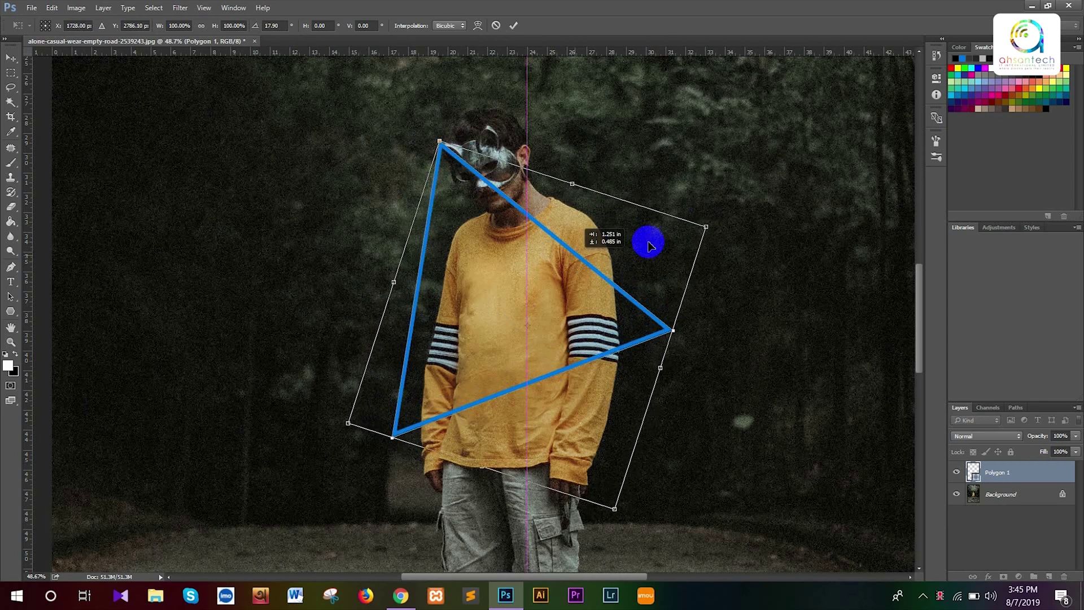
drag(723, 223, 634, 341)
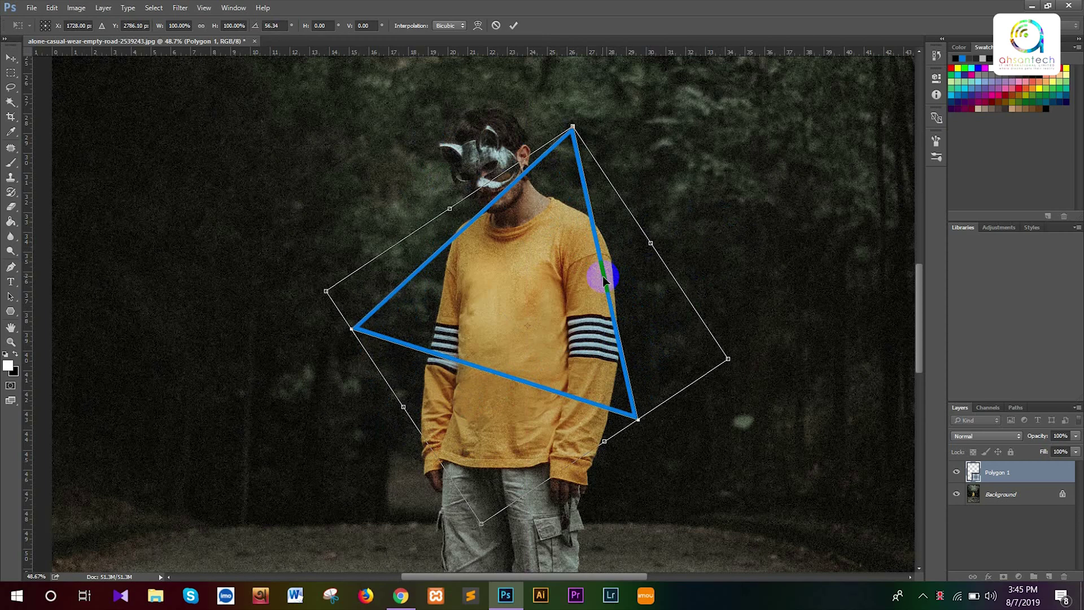
Fine-tune the triangle's position around the man's torso, rotate it to about 60.6 degrees and apply the transform
drag(611, 280, 591, 269)
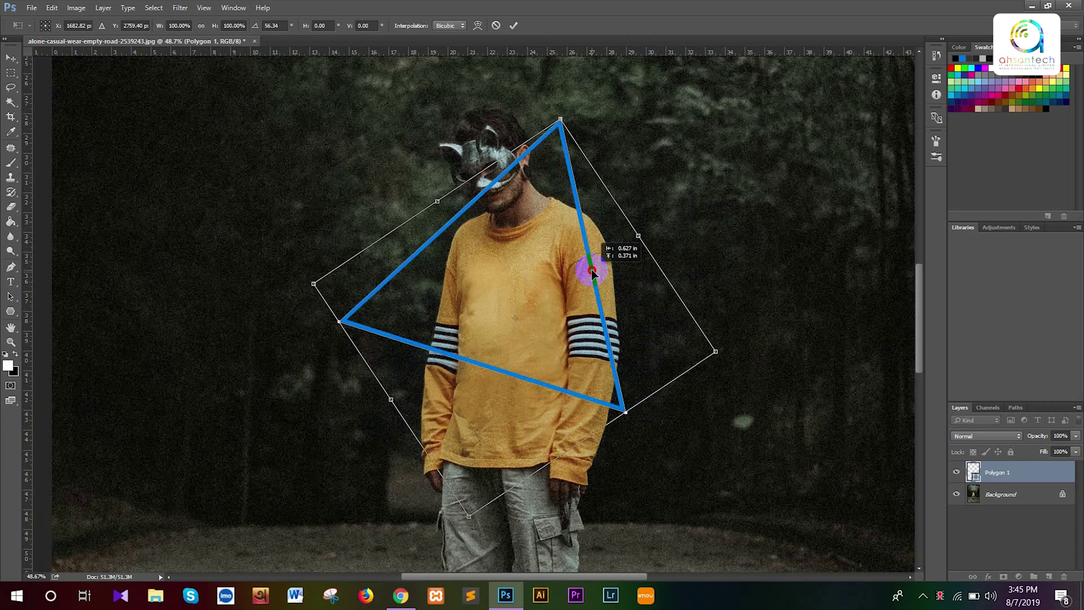
drag(591, 269, 597, 274)
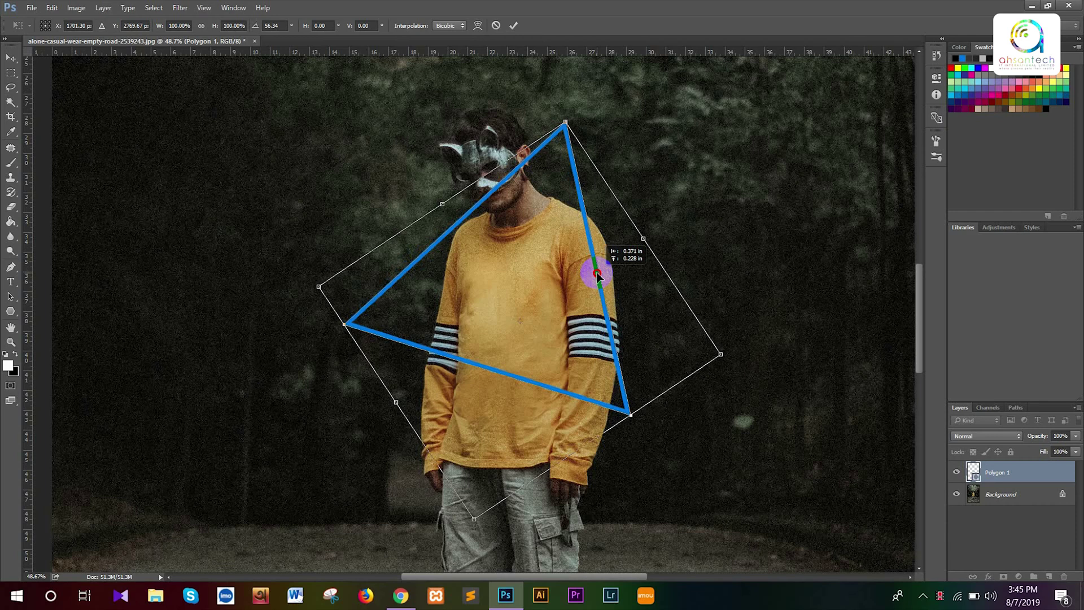
drag(597, 274, 616, 280)
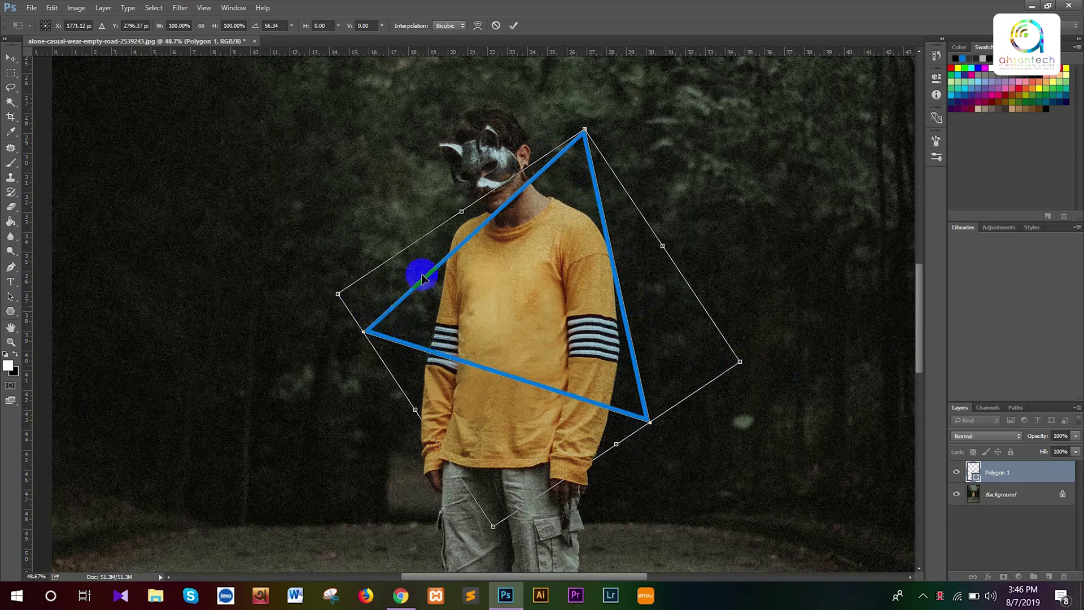
drag(602, 114, 576, 254)
drag(573, 238, 577, 242)
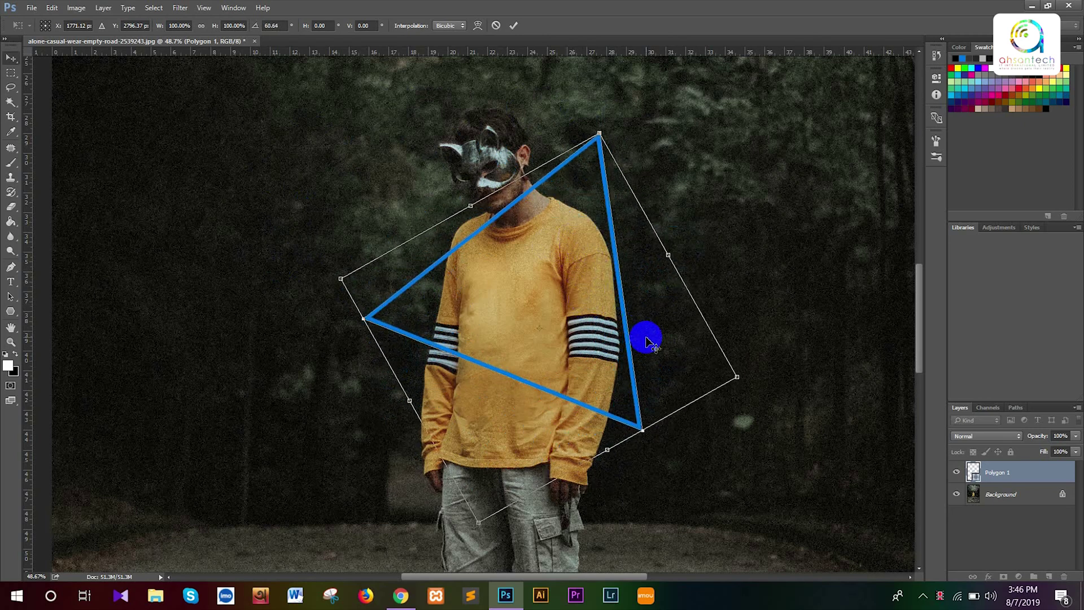
key(Return)
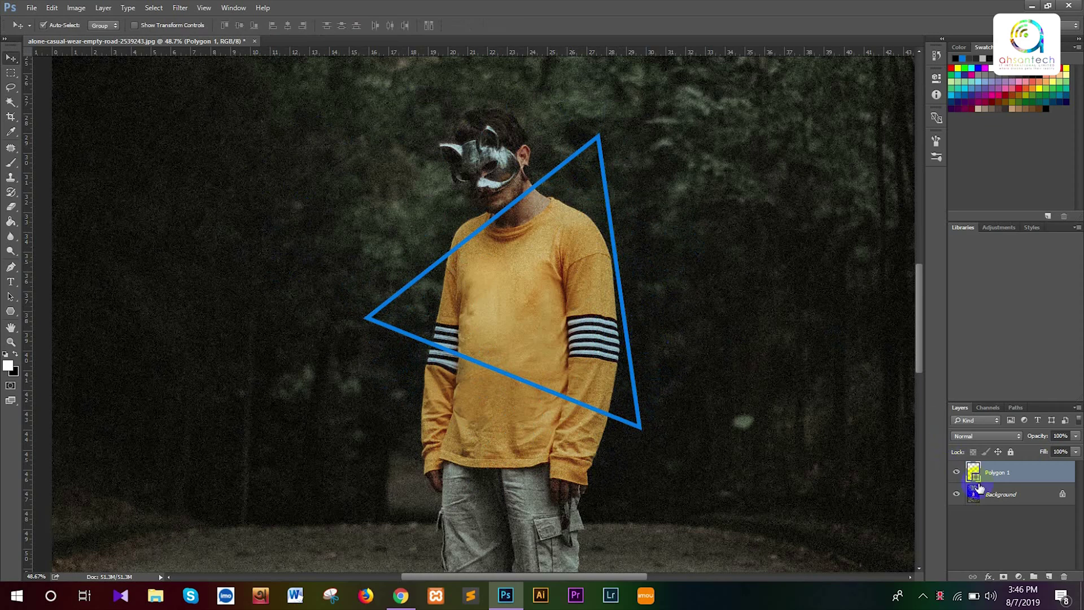
Duplicate the Polygon 1 layer, hide the original and rasterize the copy
key(ctrl+j)
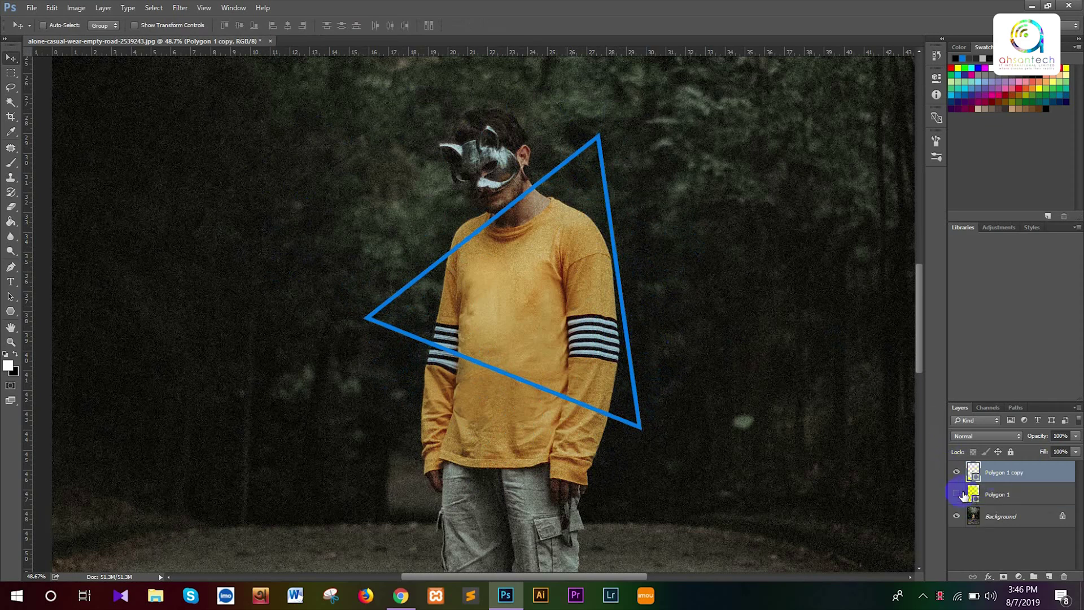
right_click(1002, 474)
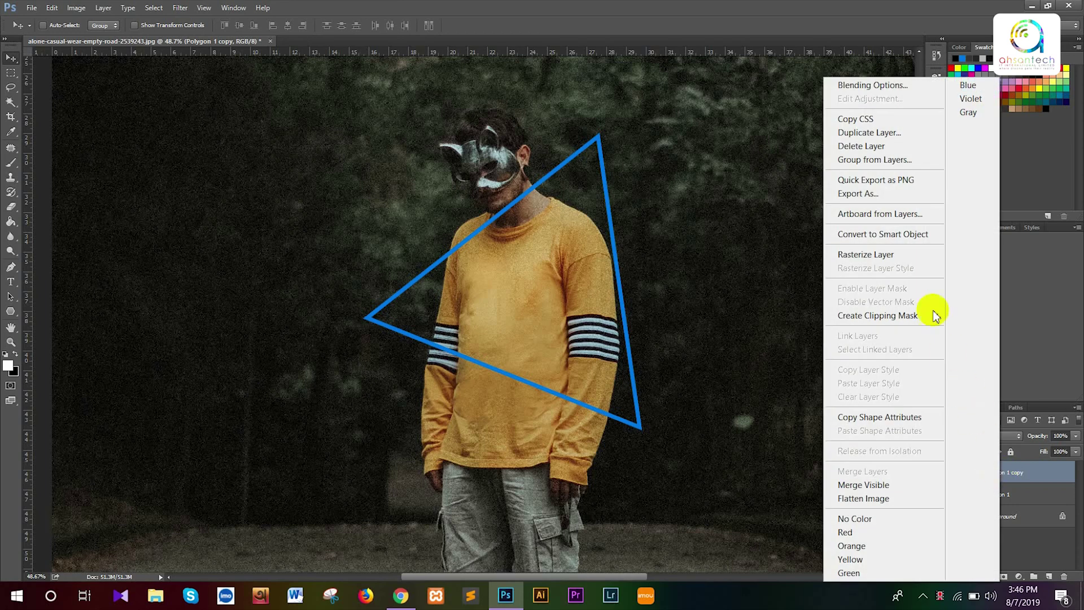
click(900, 254)
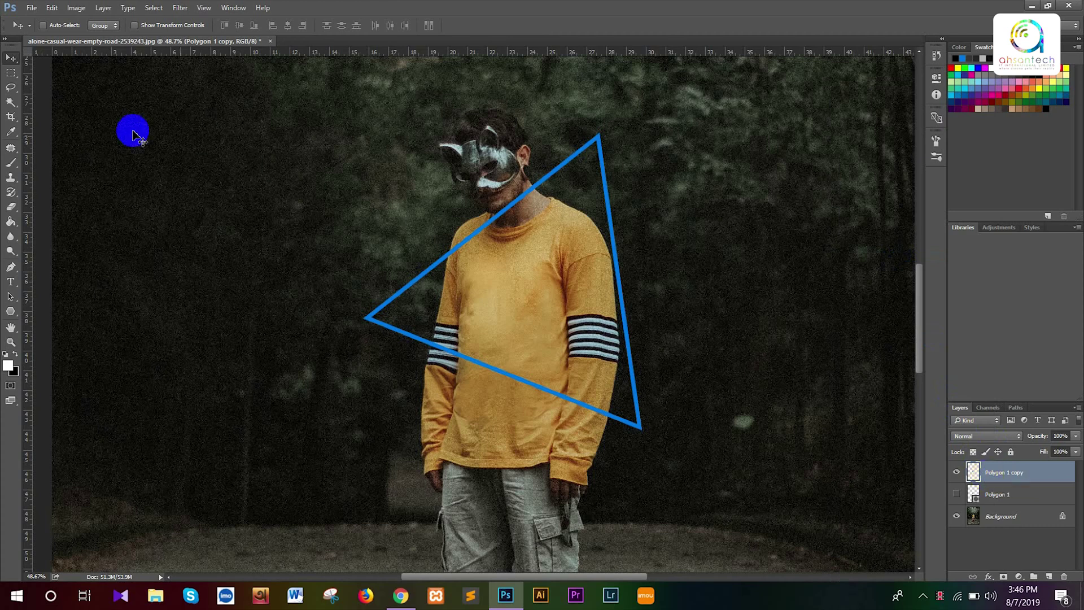
Lasso the triangle's left corner and lower edge including the lower-right corner, then cut that part and paste it onto a new layer
click(11, 91)
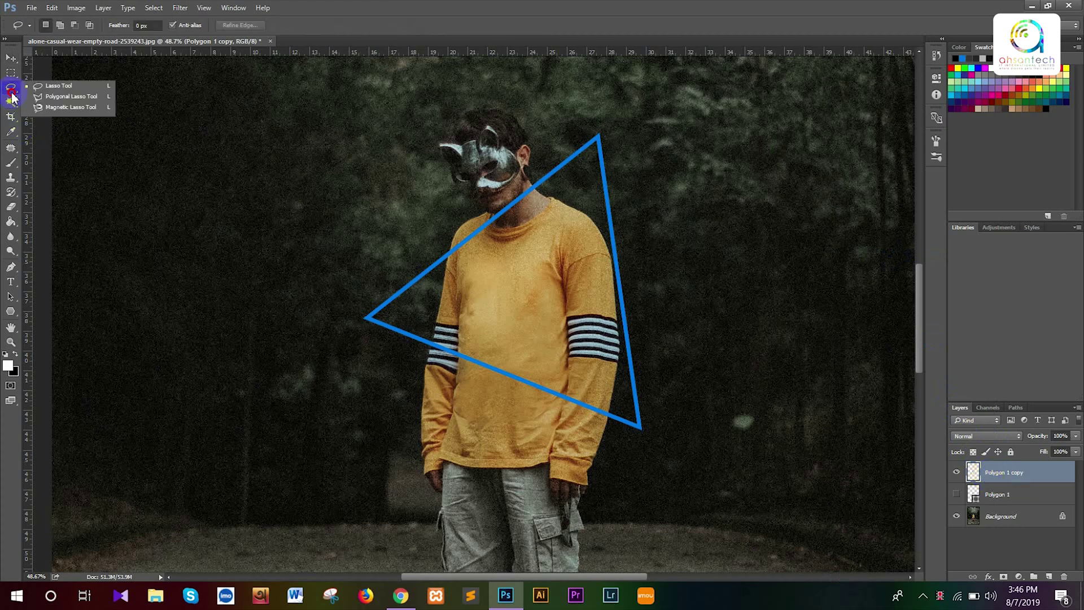
click(65, 86)
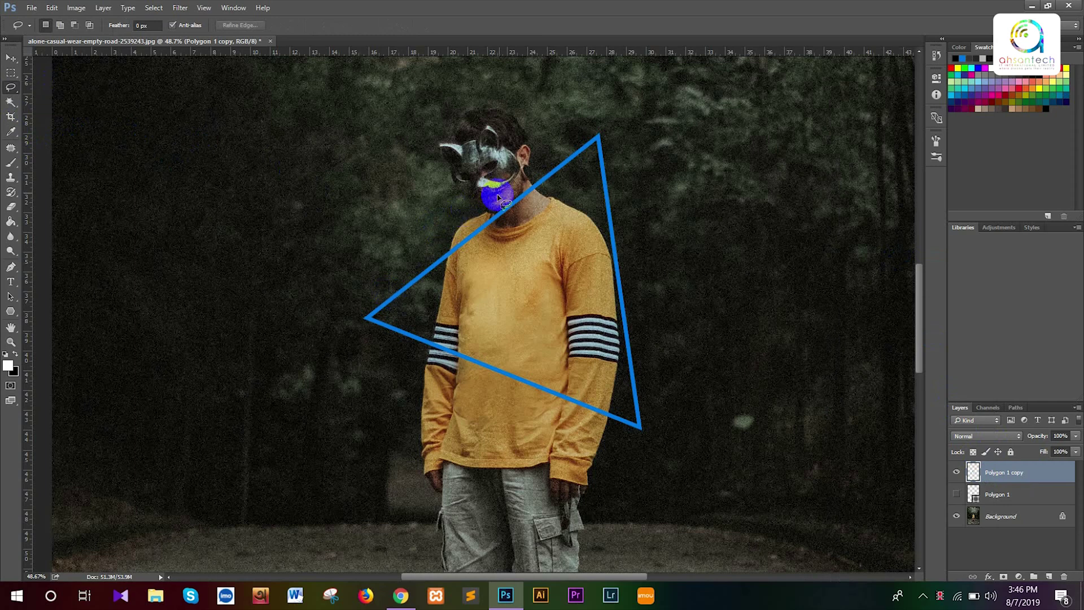
mouse_move(496, 207)
mouse_down()
mouse_move(646, 407)
mouse_move(661, 473)
mouse_move(288, 364)
mouse_move(330, 236)
mouse_move(464, 242)
mouse_move(491, 207)
mouse_move(590, 306)
mouse_move(678, 426)
mouse_move(669, 500)
mouse_move(395, 435)
mouse_move(341, 327)
mouse_move(370, 246)
mouse_move(487, 214)
mouse_up()
click(471, 210)
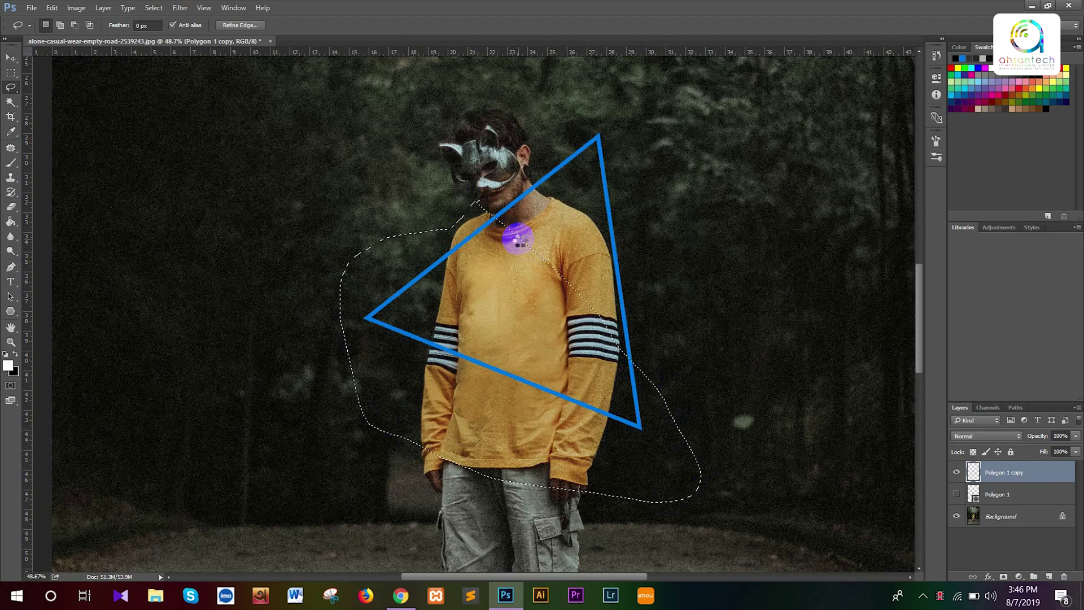
key(Delete)
key(ctrl+d)
key(ctrl+v)
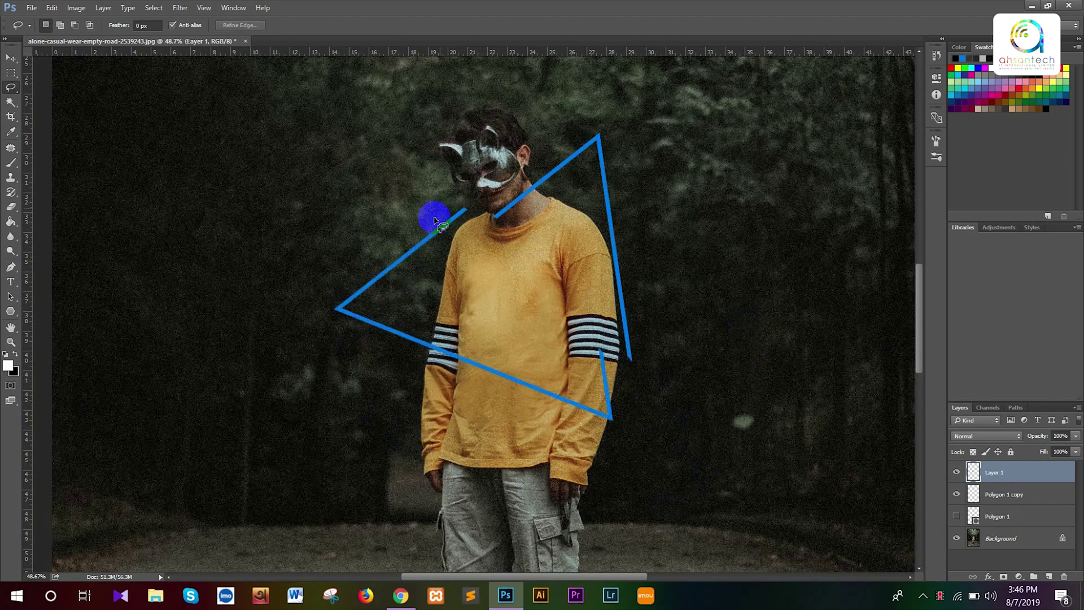
click(16, 58)
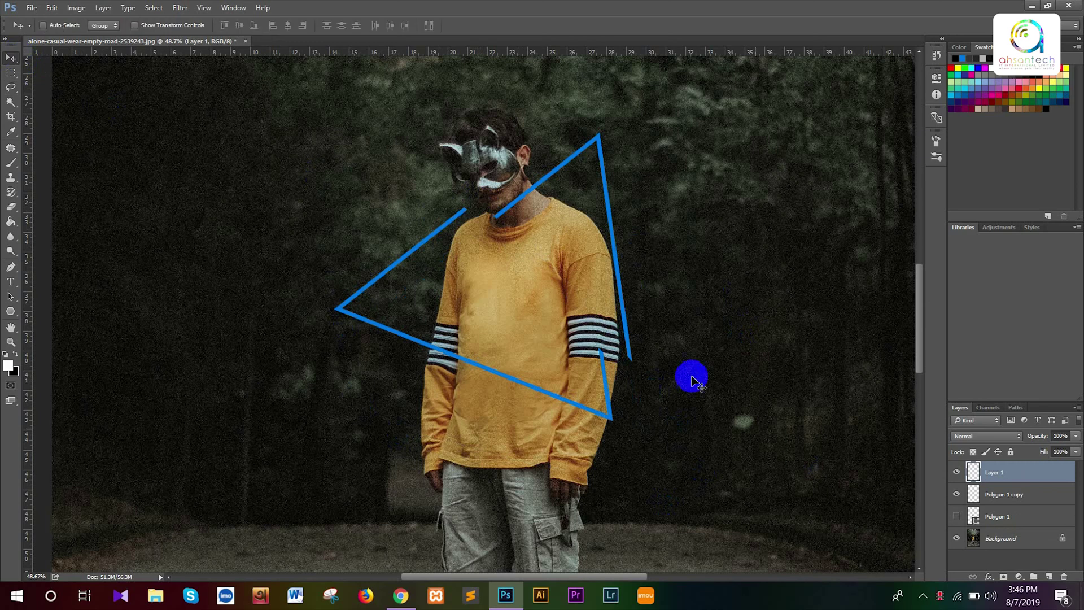
key(ctrl)
key(Delete)
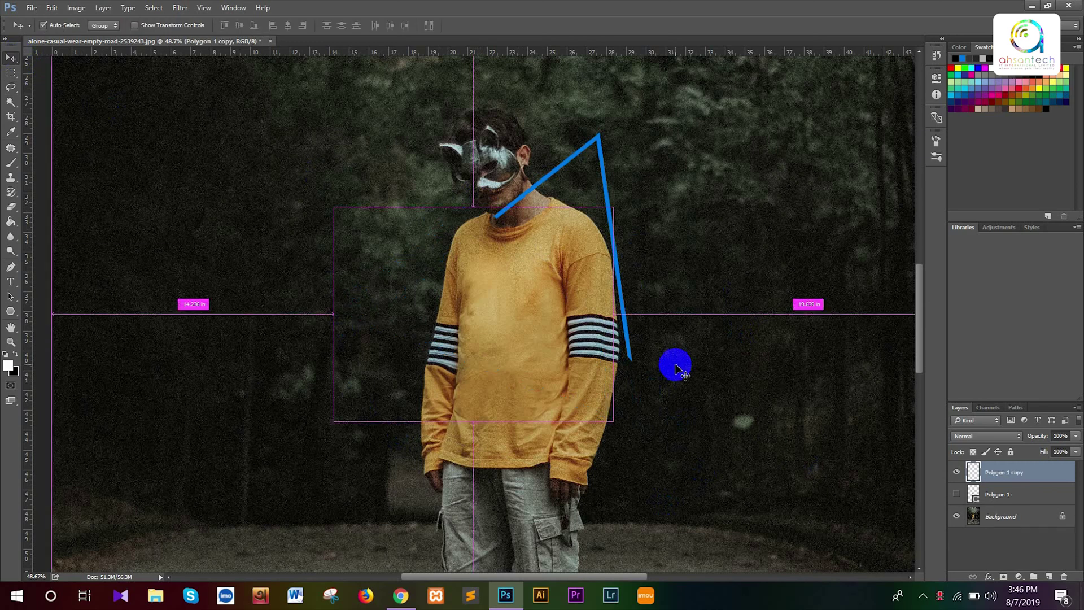
key(ctrl)
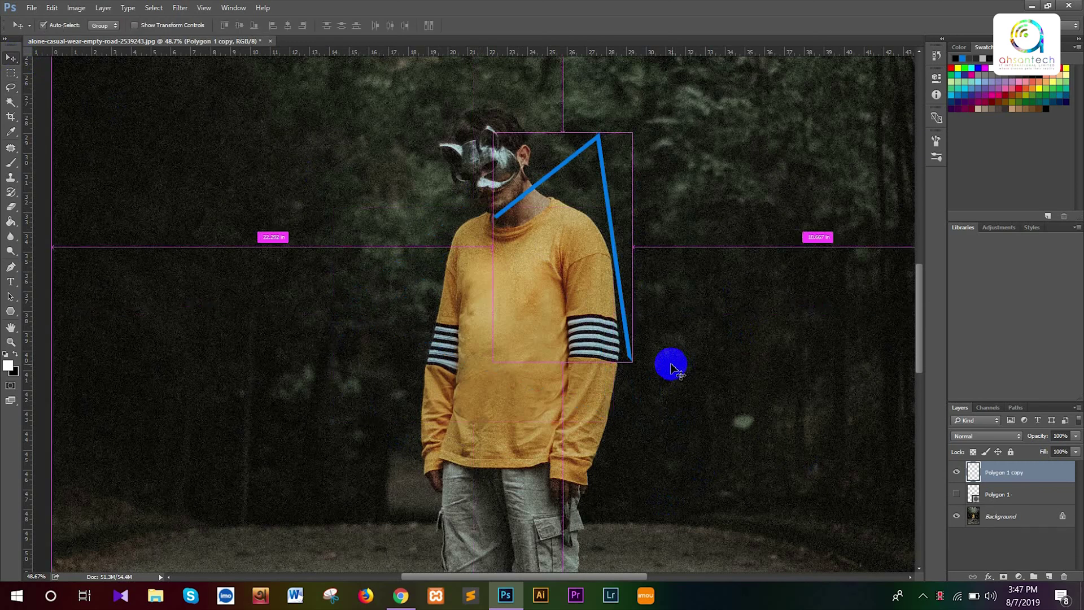
key(ctrl+z)
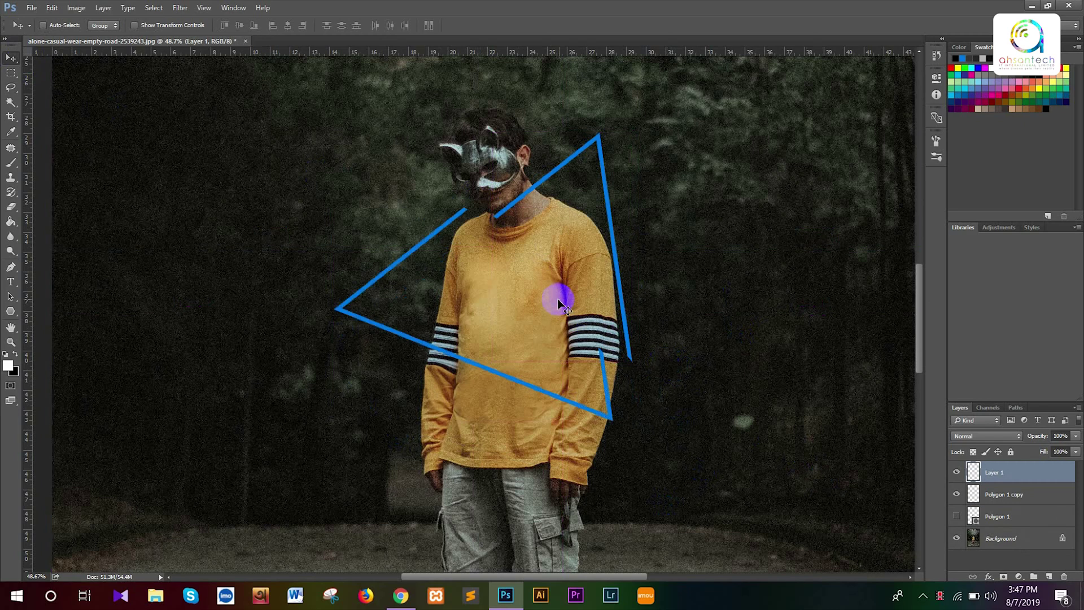
Move the pasted Layer 1 piece so its cut ends line up with the rest of the triangle's outline
scroll(489, 204, up, 3)
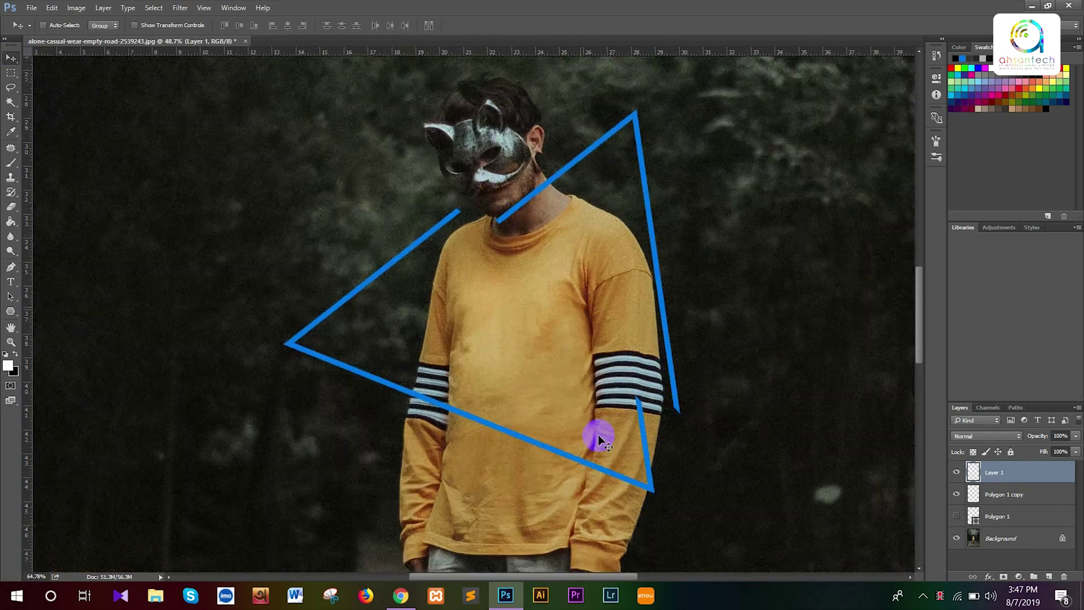
drag(645, 436, 683, 443)
scroll(676, 424, up, 5)
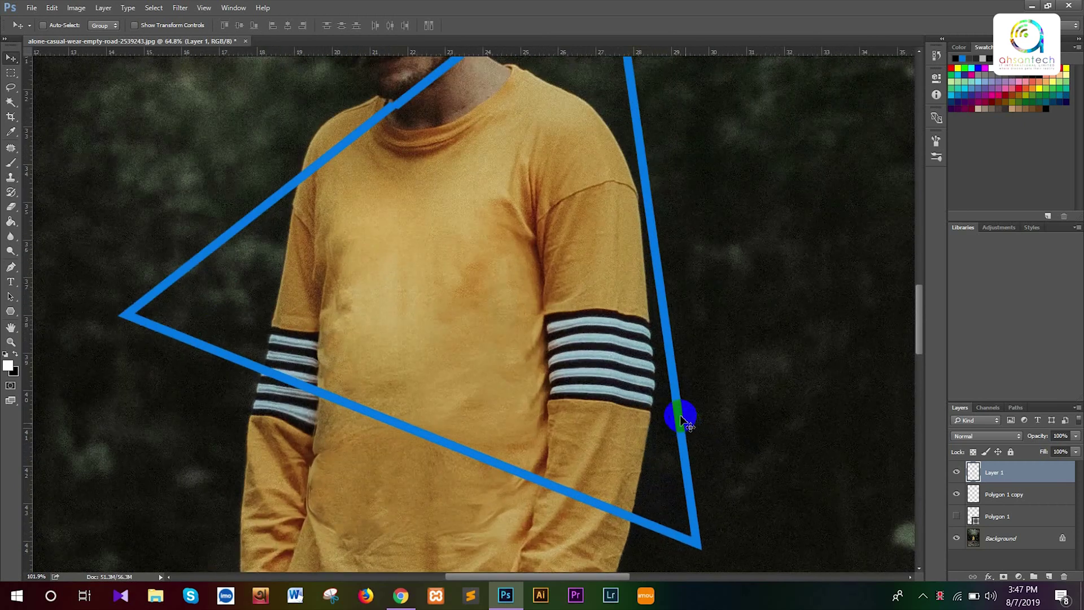
scroll(681, 419, up, 6)
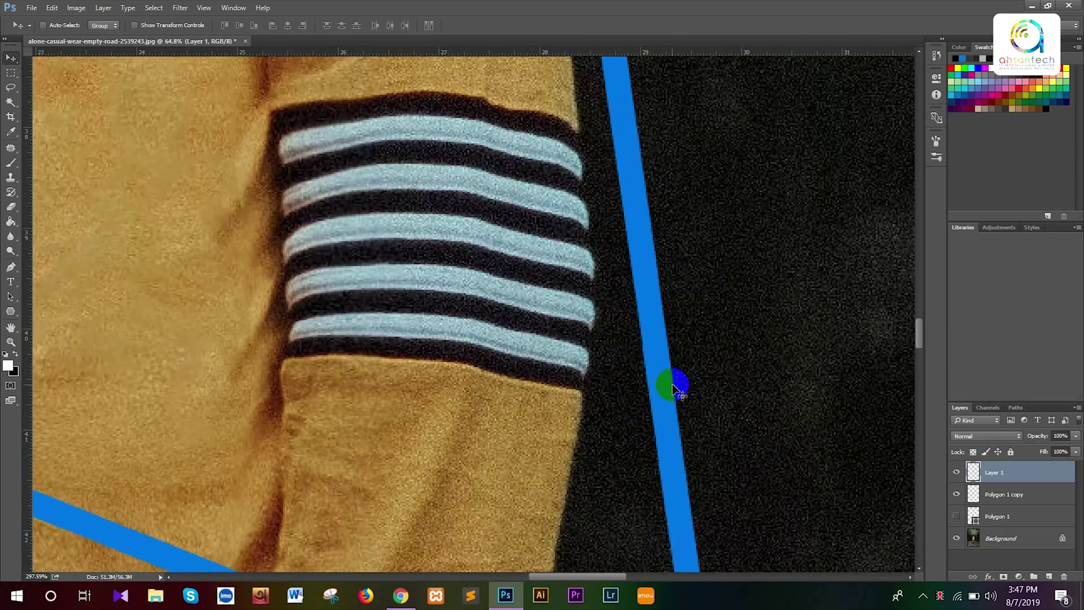
scroll(678, 390, down, 5)
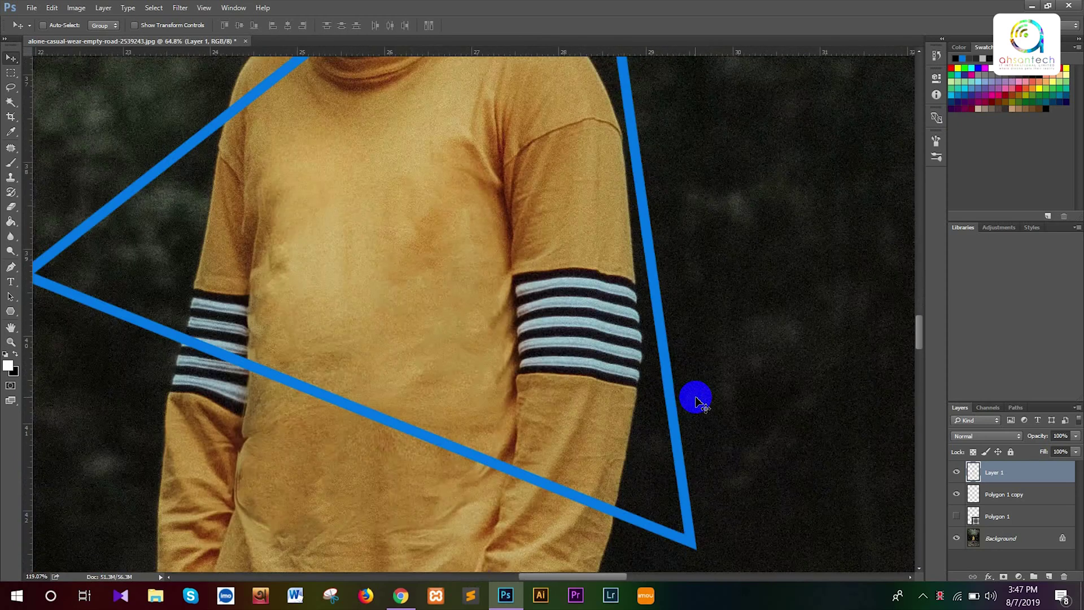
scroll(696, 401, down, 5)
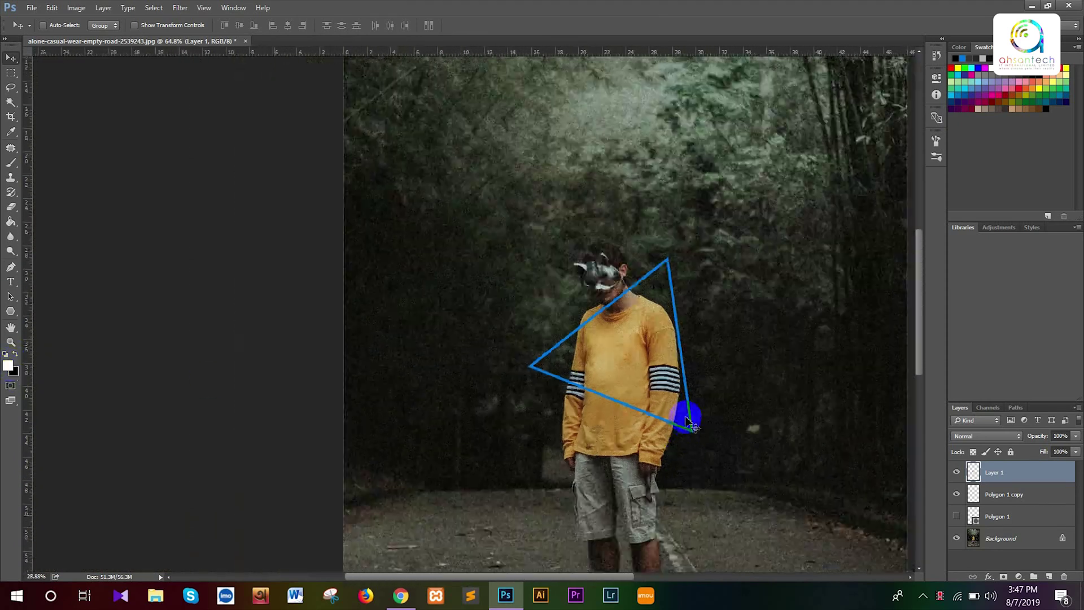
scroll(688, 421, up, 3)
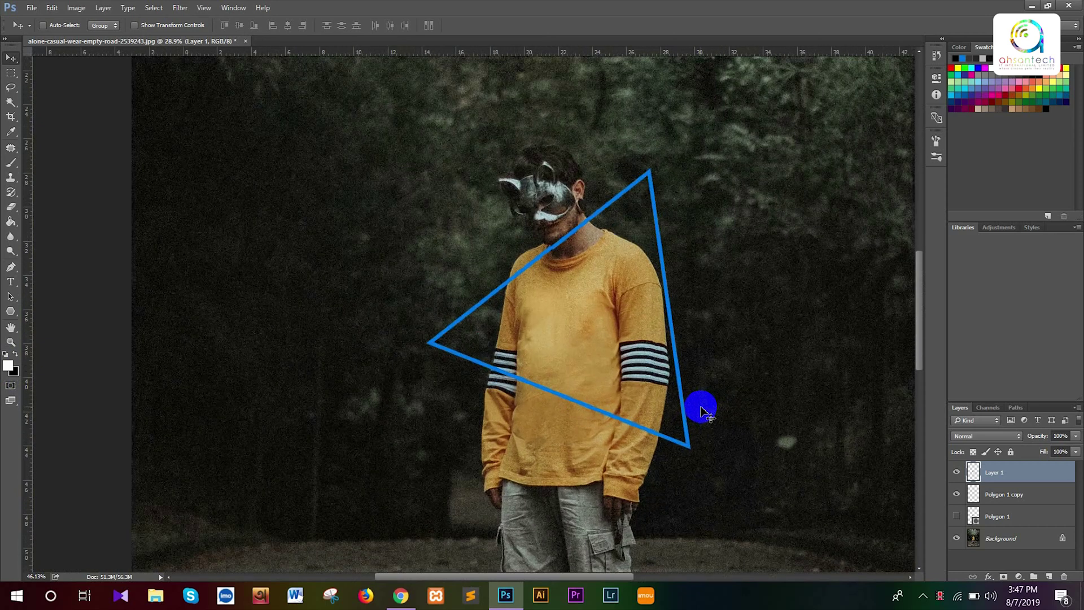
Set the foreground colour to purple 6c00ff
click(11, 367)
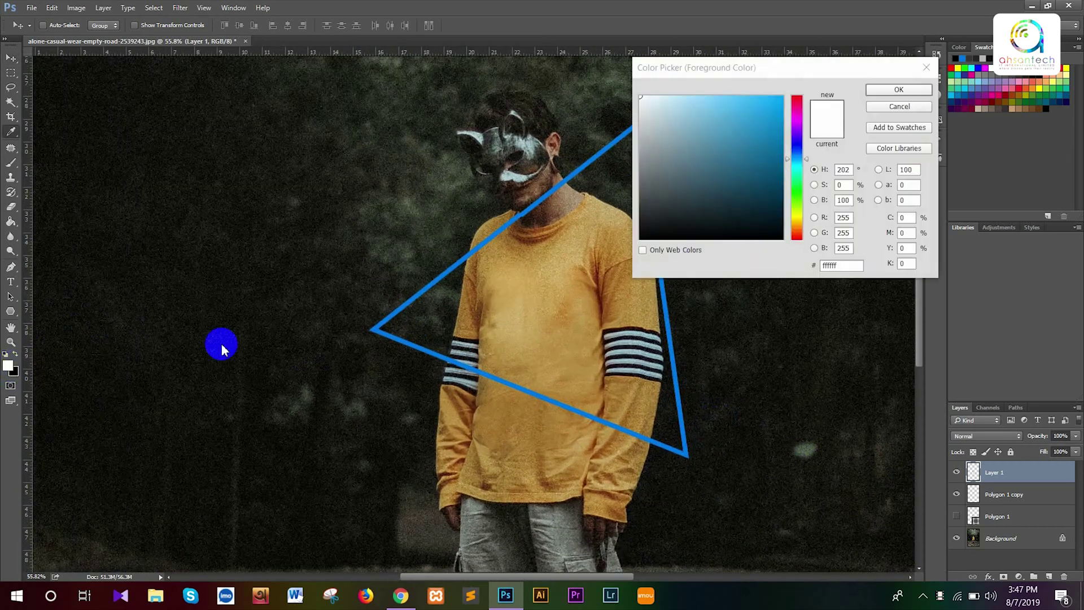
click(797, 121)
drag(797, 123, 819, 84)
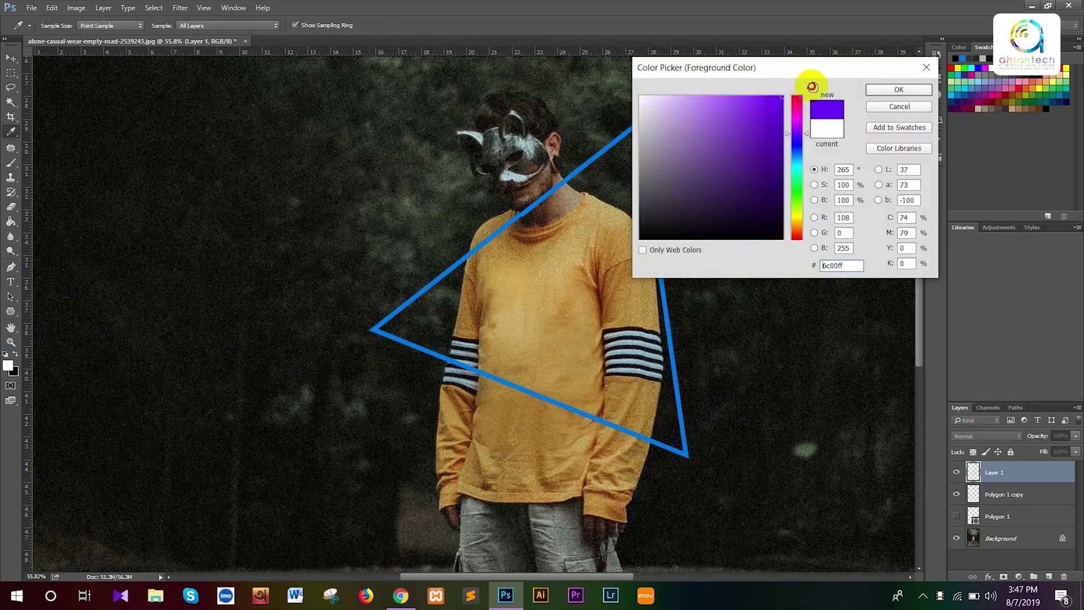
click(889, 90)
Set the background colour to bright green 0cff00
click(20, 375)
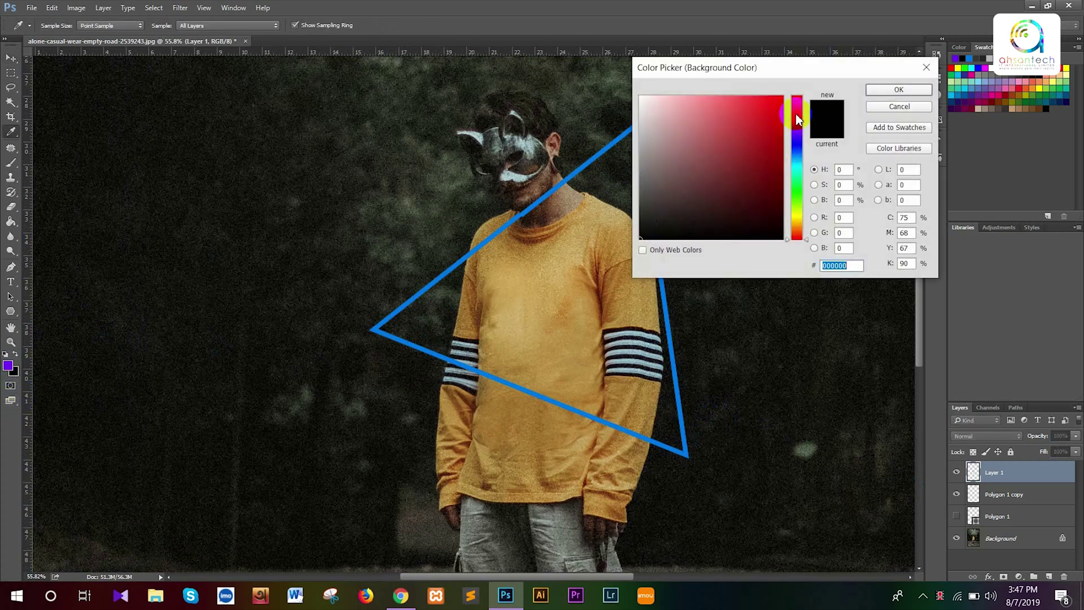
click(796, 114)
click(797, 197)
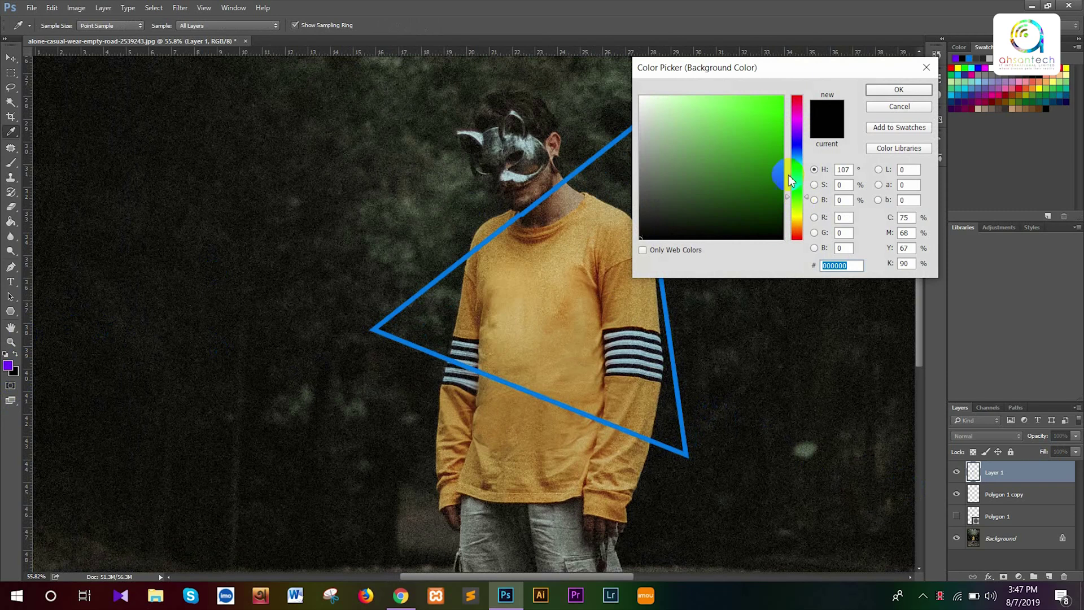
drag(793, 105, 799, 92)
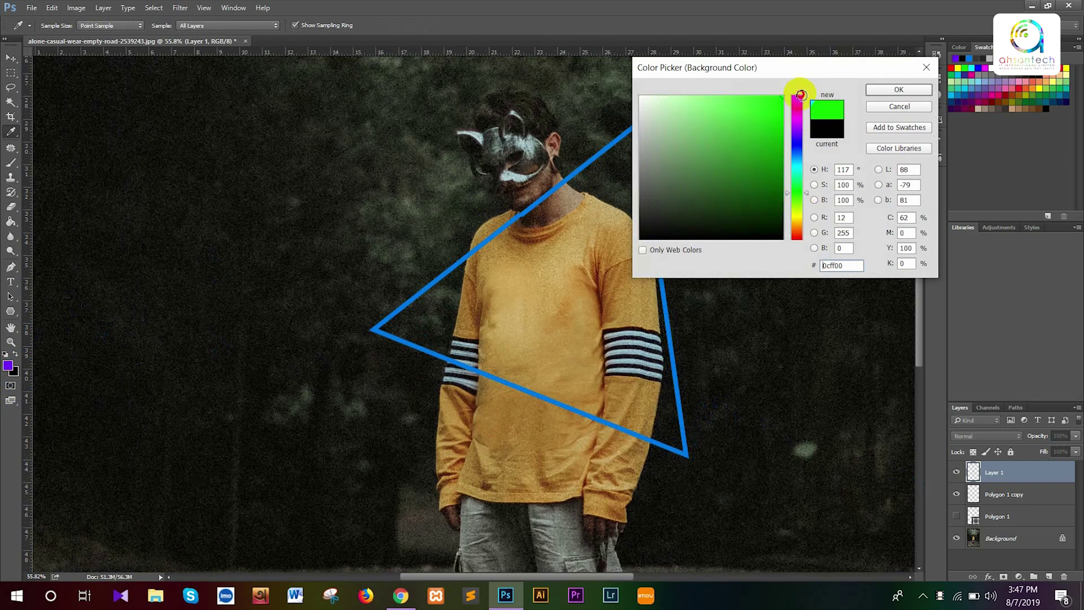
click(893, 89)
Shift the Layer 1 piece slightly so its upper cut end meets the triangle's outline at the man's neck
scroll(519, 200, up, 2)
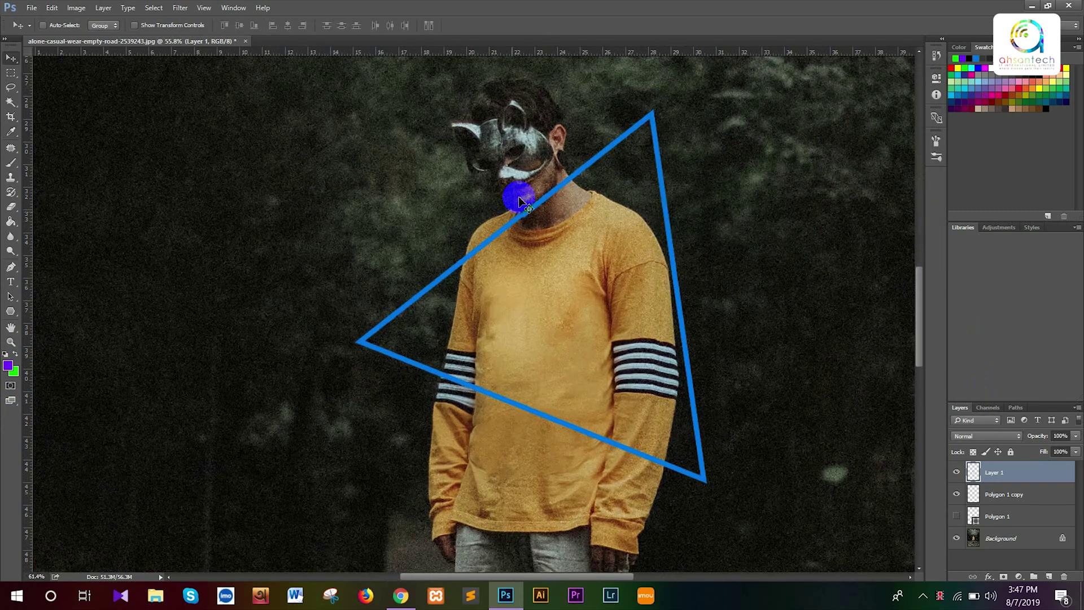
scroll(520, 201, up, 4)
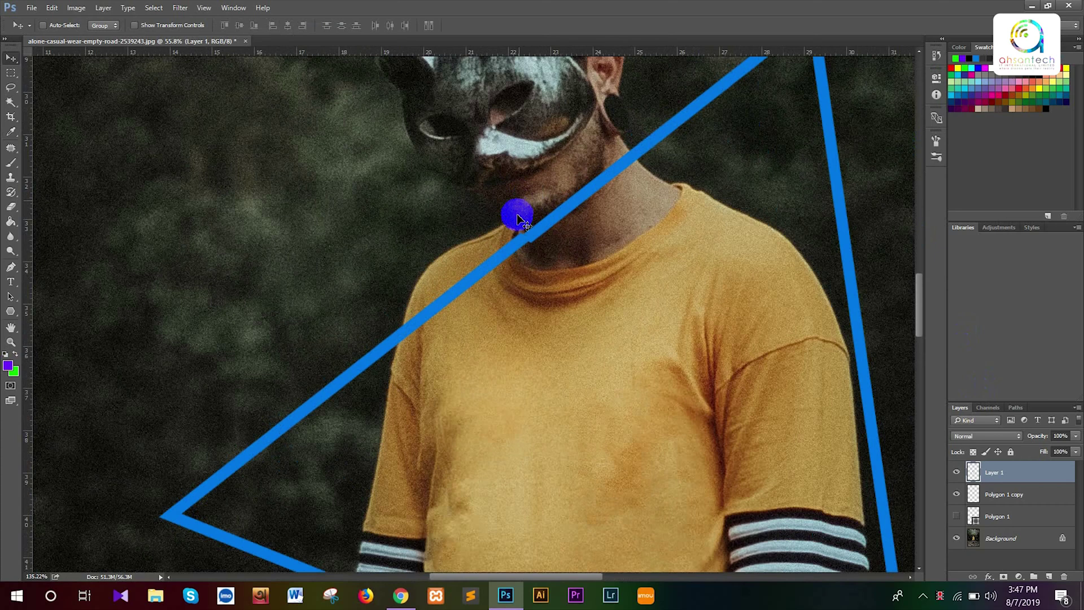
scroll(503, 261, up, 1)
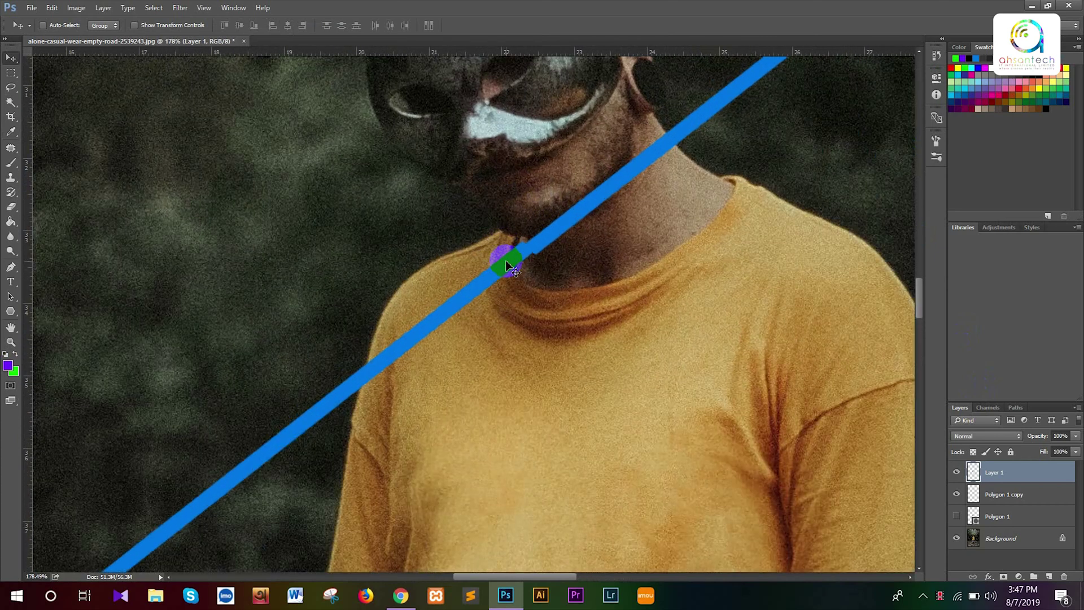
drag(506, 261, 513, 261)
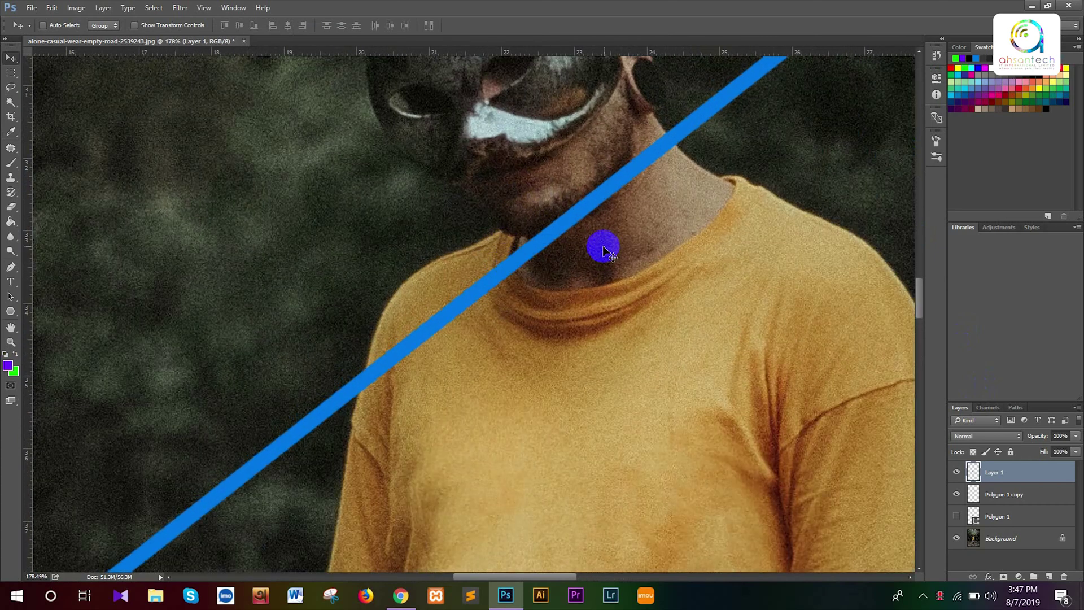
Nudge the Layer 1 piece so its other cut end lines up with the triangle's right side beside the sleeve
scroll(604, 247, down, 1)
scroll(590, 249, down, 4)
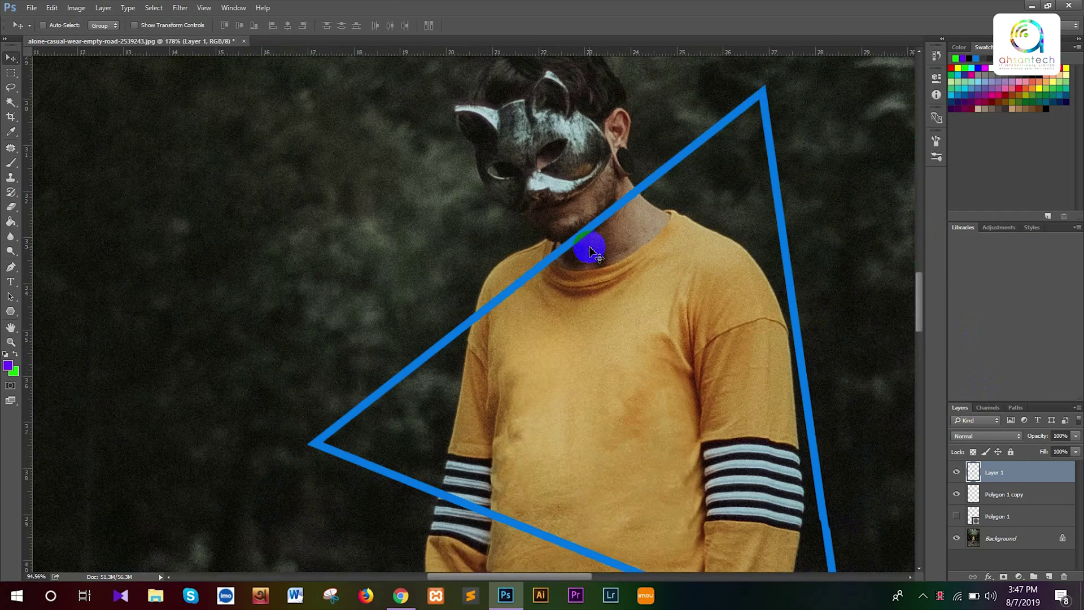
scroll(602, 318, down, 6)
scroll(723, 409, up, 4)
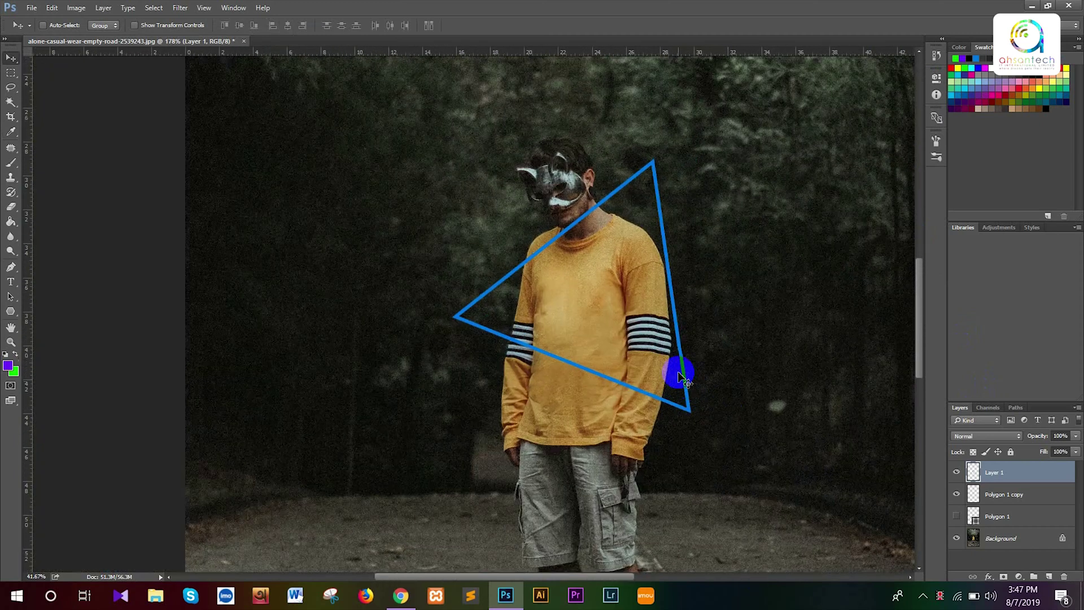
scroll(622, 292, up, 3)
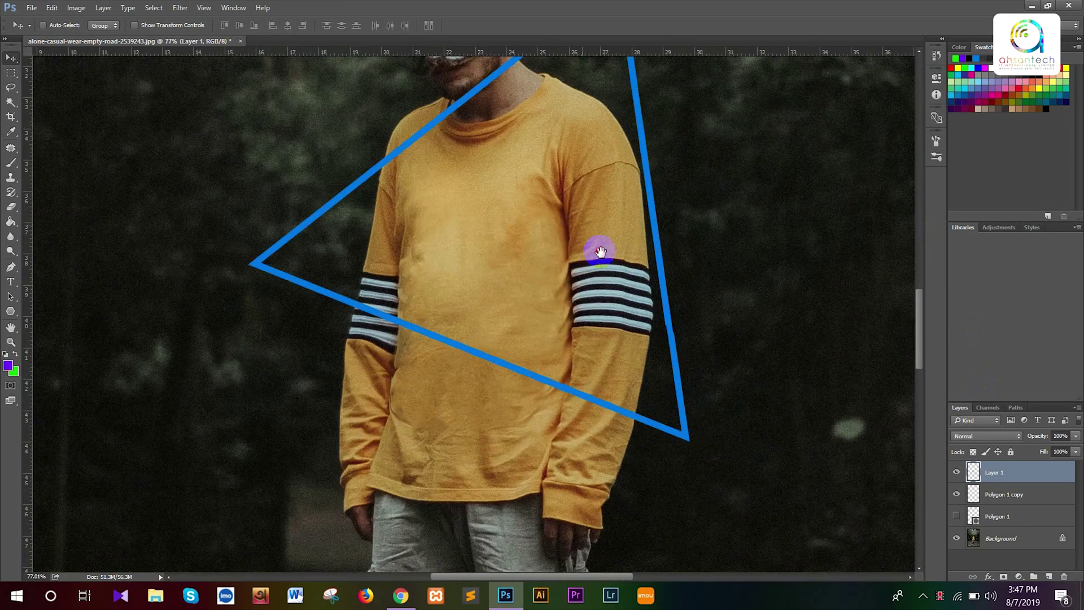
drag(629, 282, 708, 380)
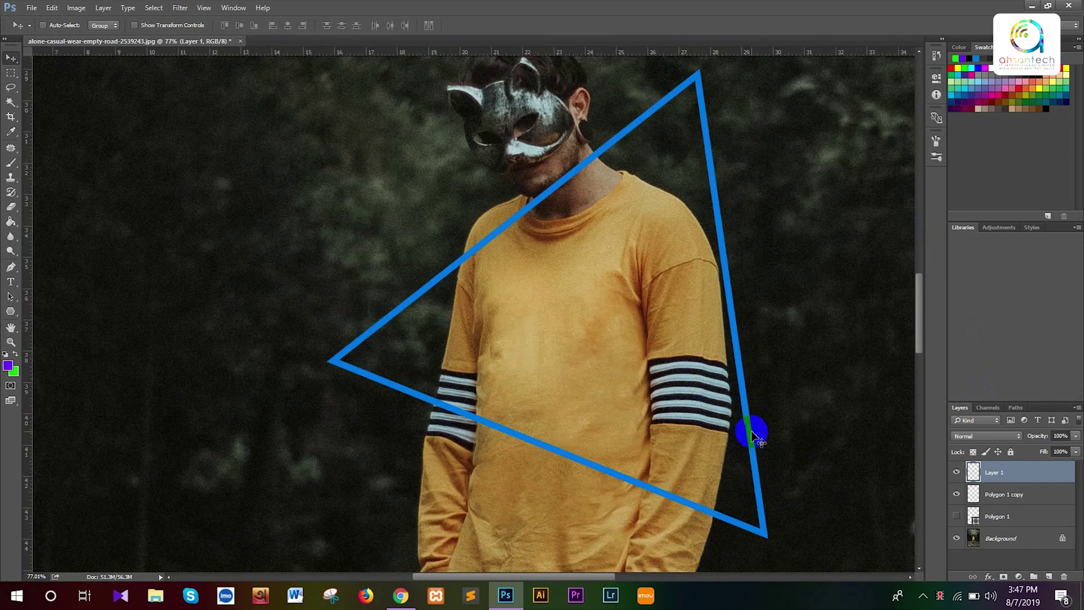
drag(751, 433, 750, 433)
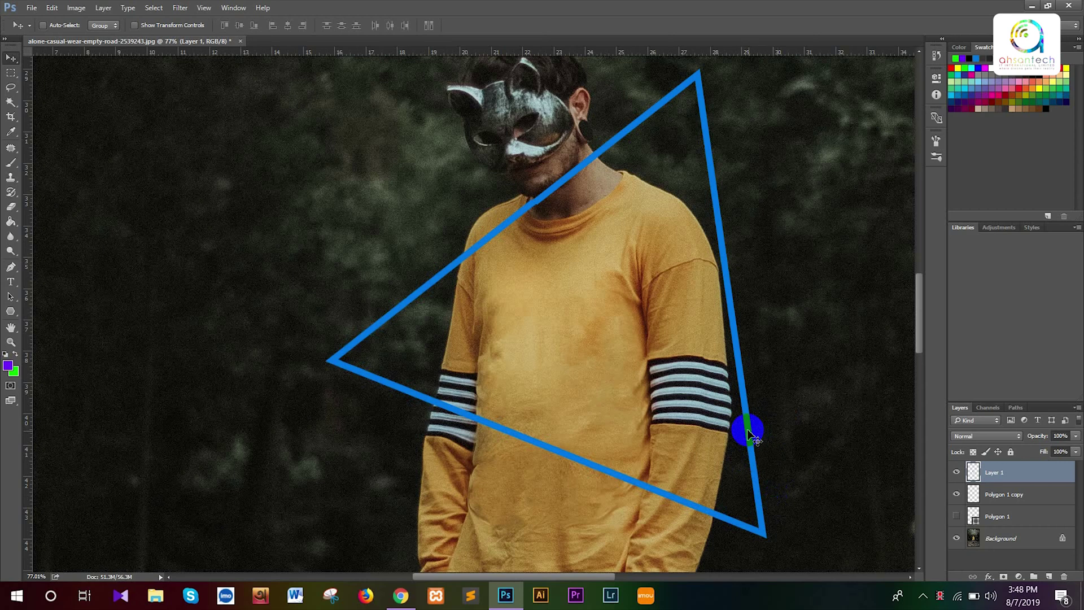
Examine the joint between the two outline pieces at the man's neck up close
scroll(746, 427, down, 2)
scroll(591, 178, up, 2)
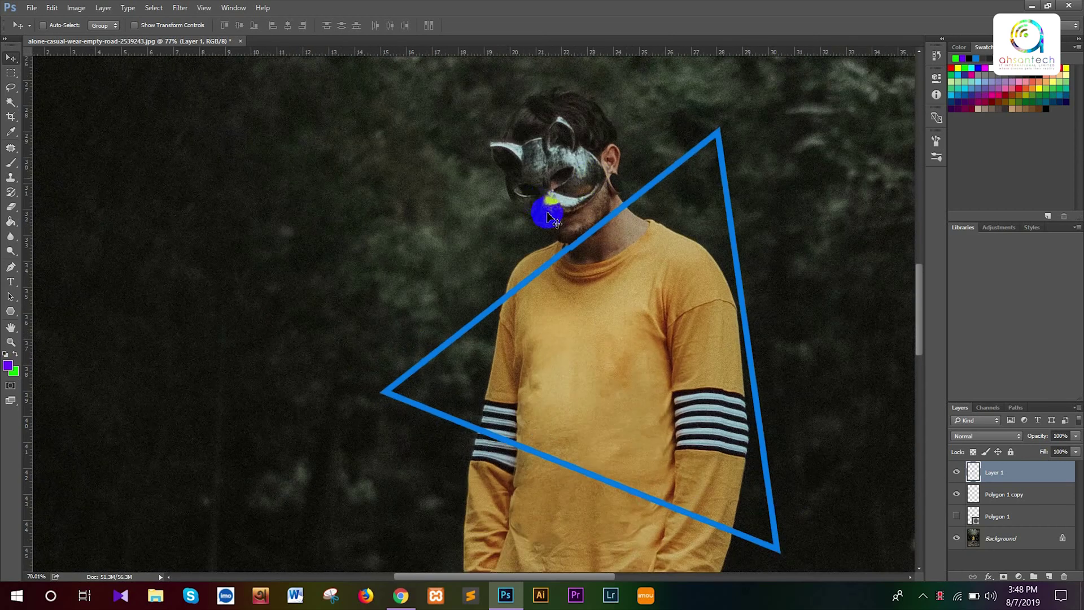
scroll(553, 232, up, 4)
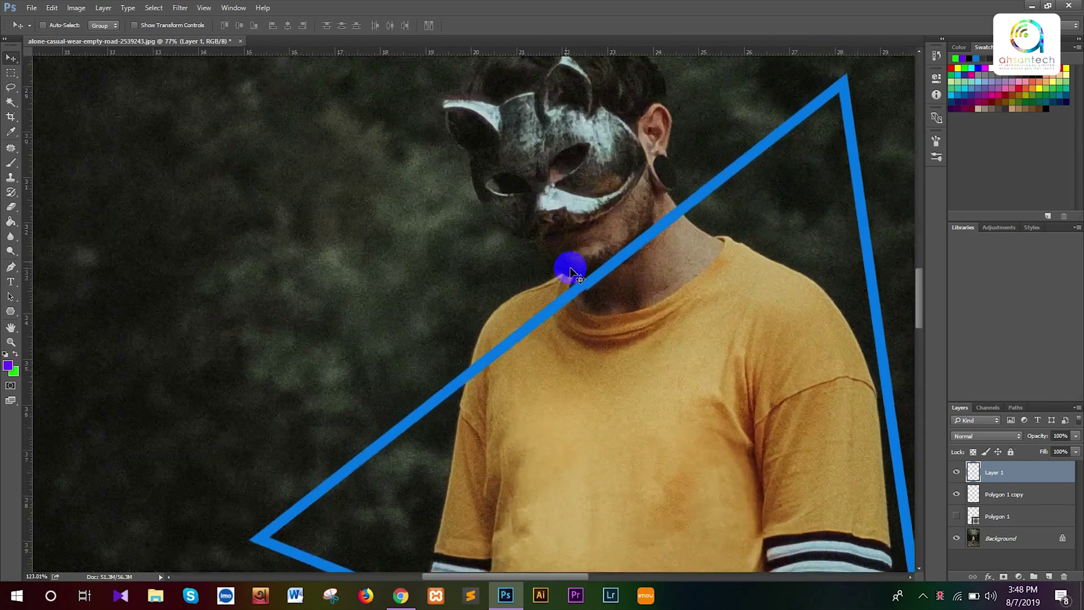
scroll(571, 274, up, 4)
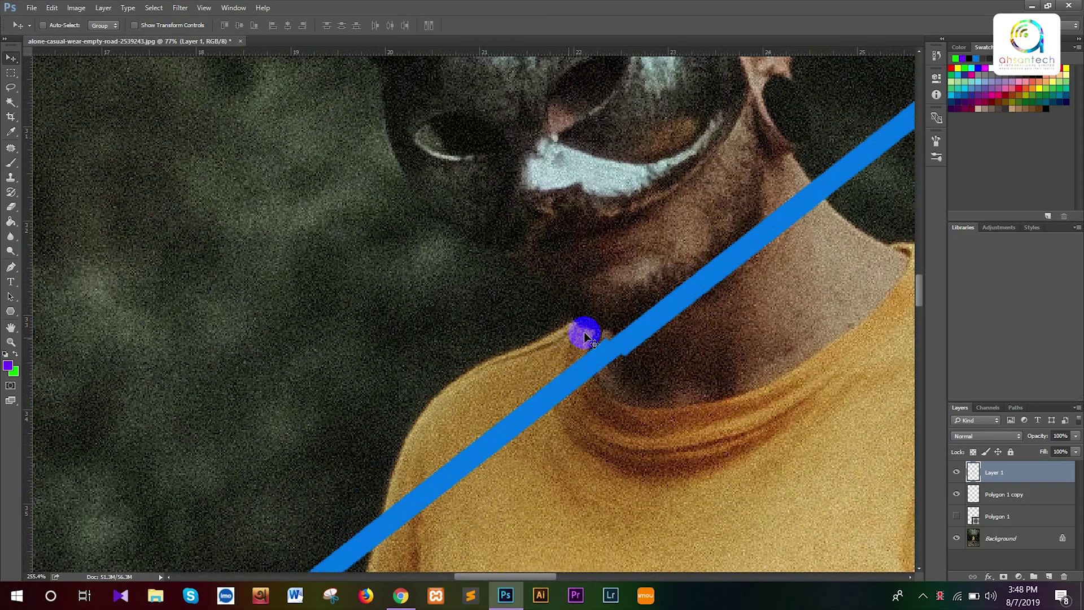
scroll(626, 370, up, 6)
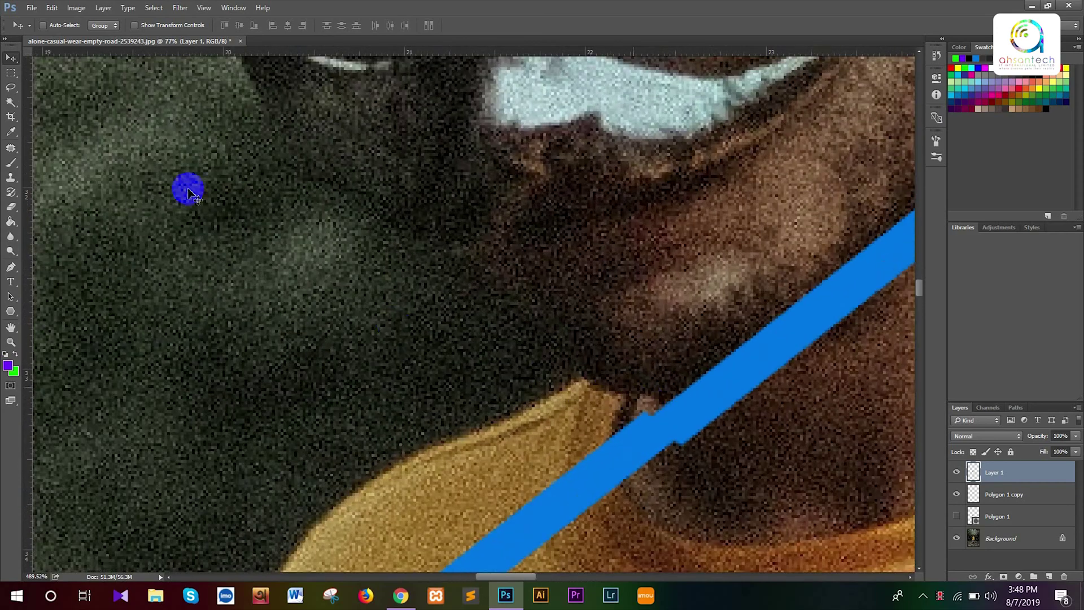
scroll(467, 258, down, 5)
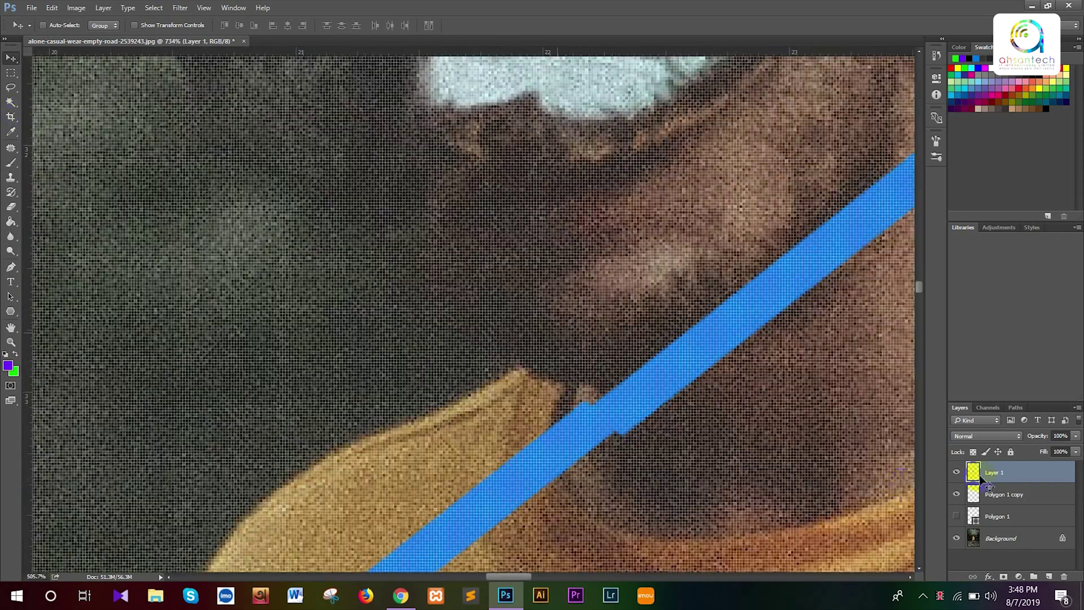
scroll(773, 435, down, 5)
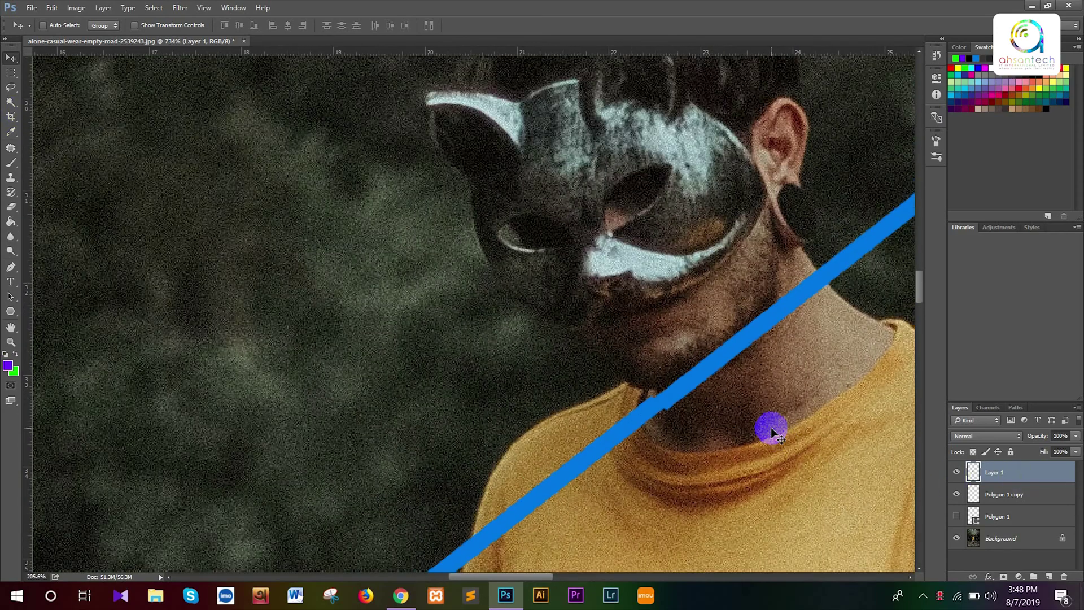
scroll(774, 435, down, 4)
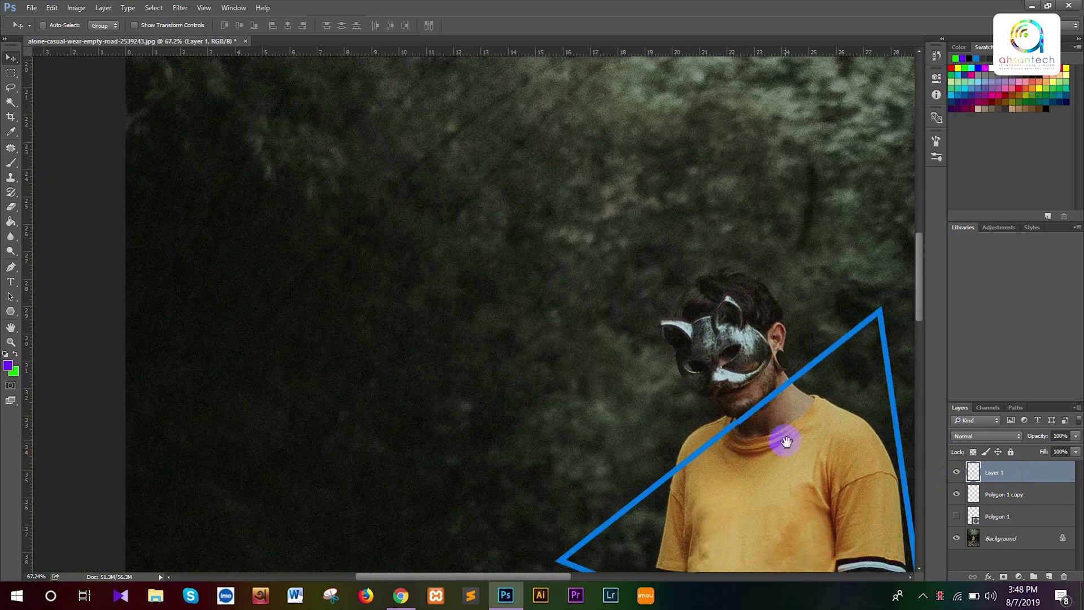
drag(565, 238, 520, 220)
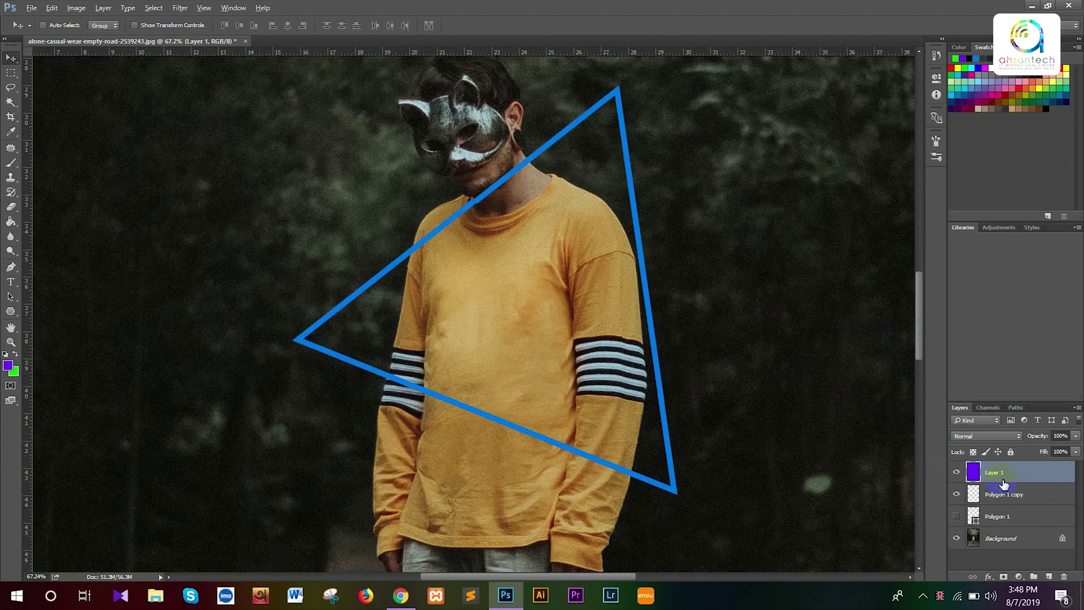
Undo the purple fill of the whole Layer 1, lock its transparent pixels and fill its outline with the purple foreground colour
key(ctrl+z)
click(972, 453)
key(alt+BackSpace)
Lock the transparent pixels of Polygon 1 copy and fill its outline with the green background colour
click(990, 495)
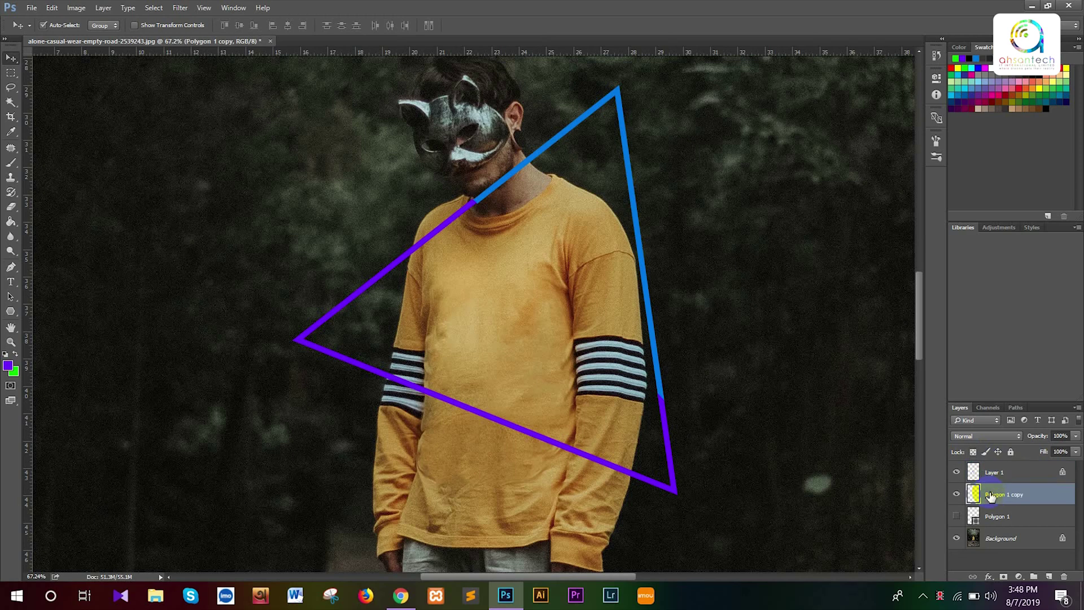
key(ctrl+BackSpace)
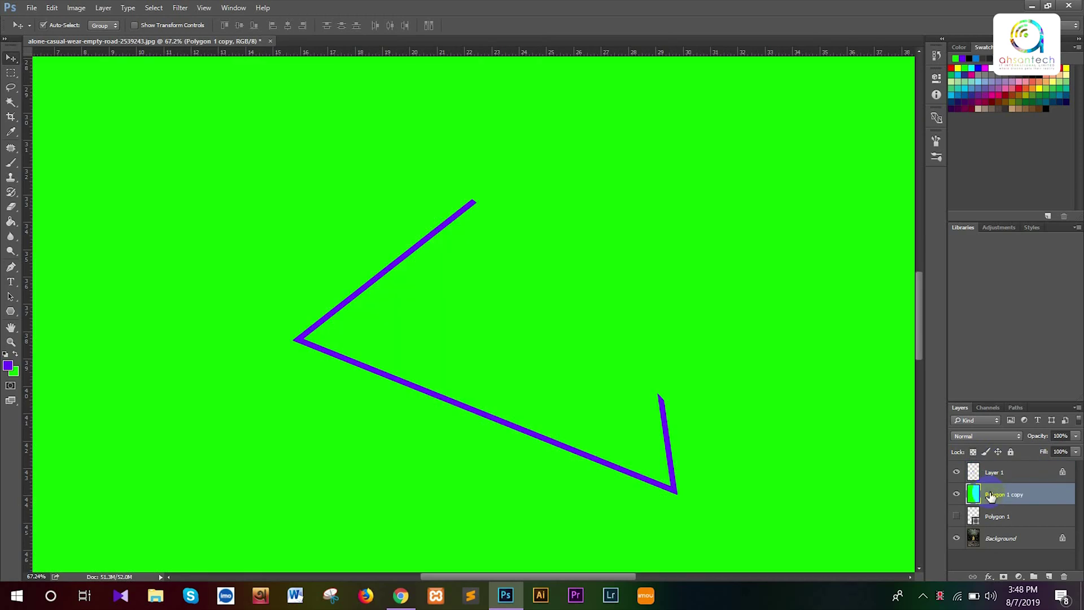
key(ctrl+z)
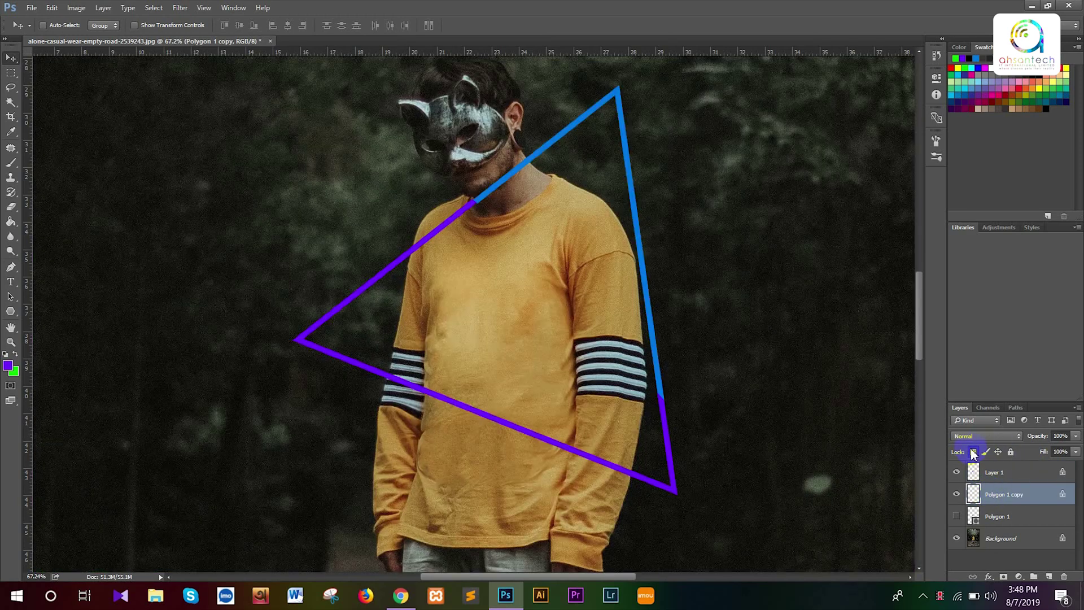
key(ctrl+BackSpace)
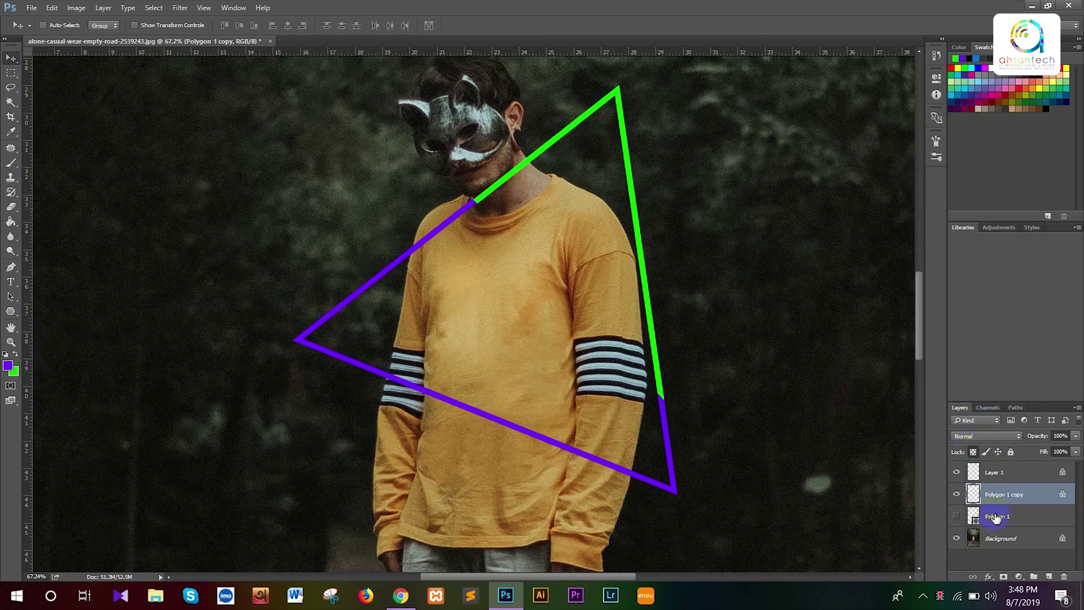
Merge Layer 1 and Polygon 1 copy into a single layer
click(1004, 477)
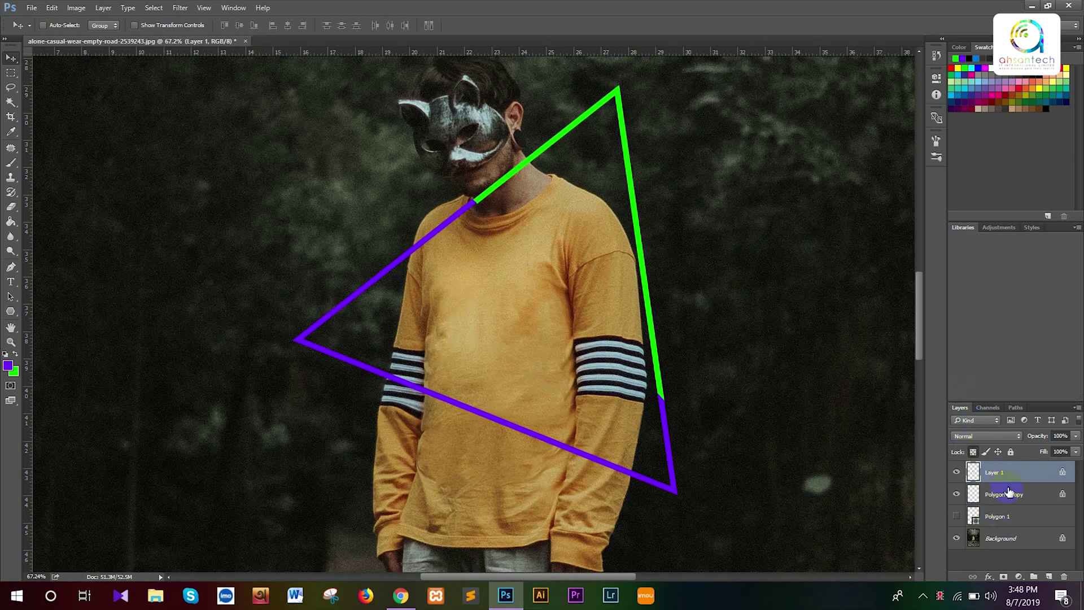
click(1005, 501)
click(999, 480)
ctrl+click(1002, 493)
right_click(1003, 494)
click(890, 470)
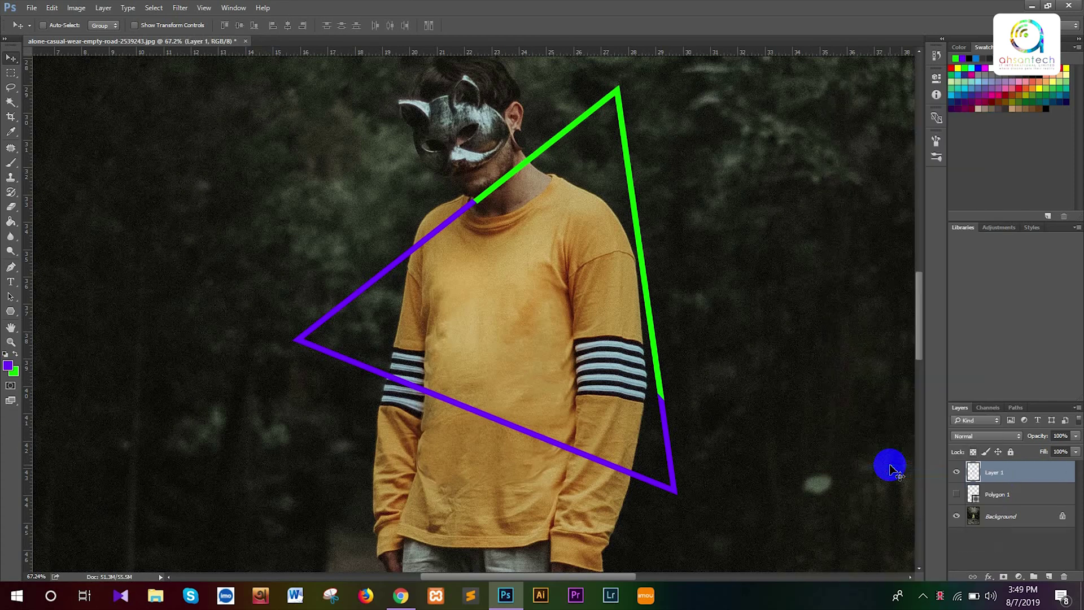
Add an Outer Glow effect to the merged Layer 1 and set the glow's opacity to 77%
right_click(1001, 478)
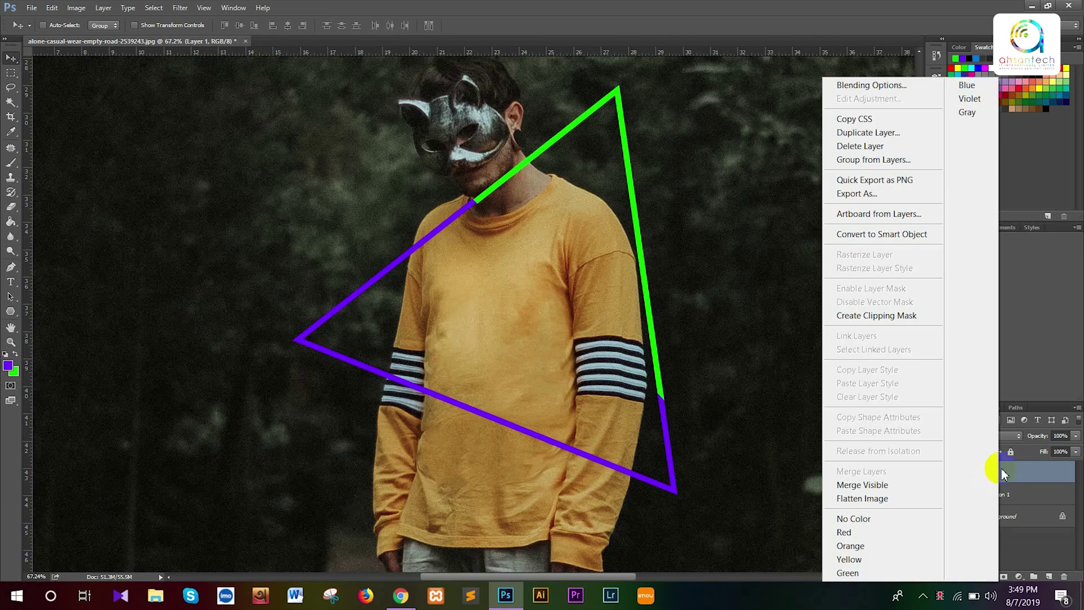
click(1014, 466)
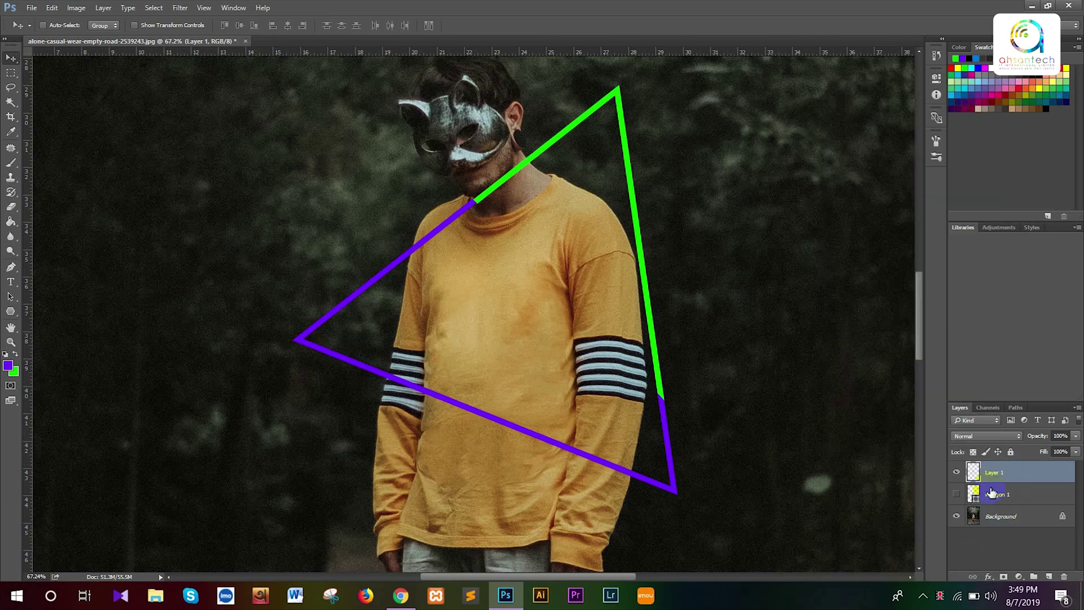
click(988, 576)
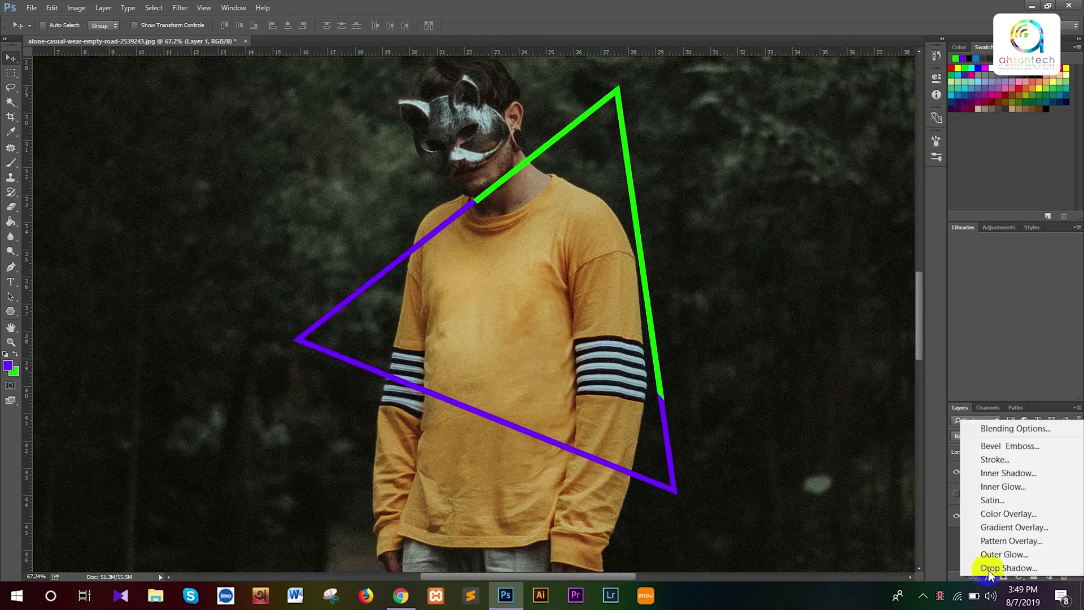
click(1003, 555)
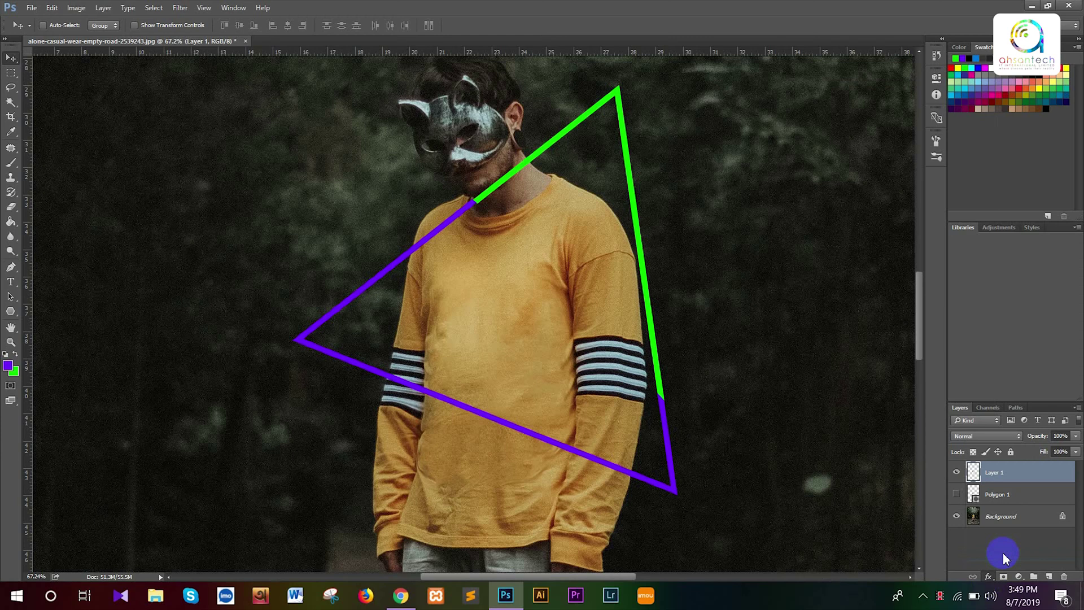
key(space)
drag(674, 129, 898, 55)
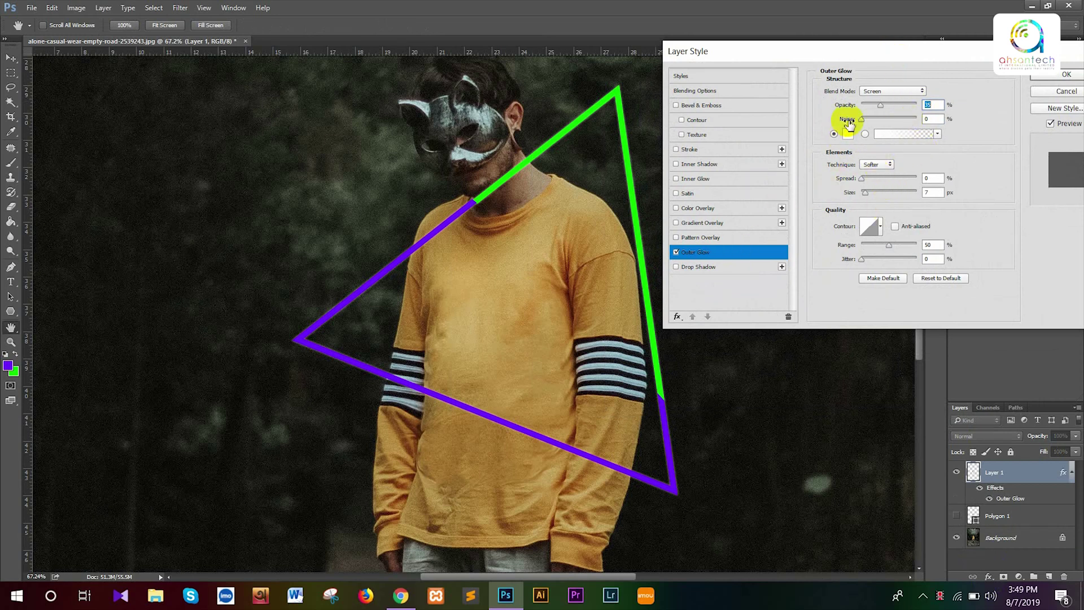
drag(880, 104, 903, 106)
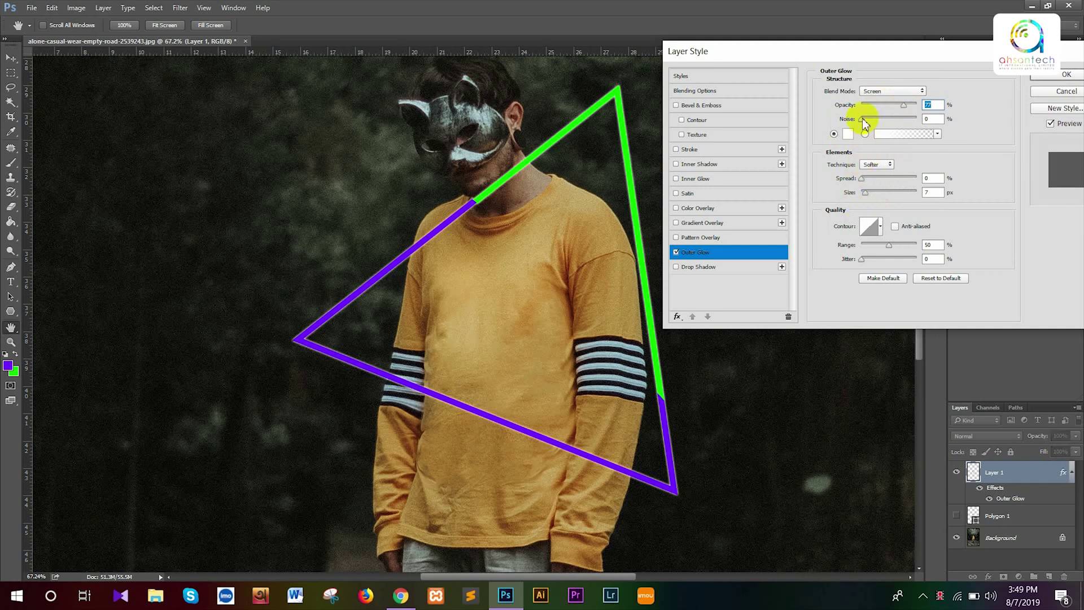
Edit the Outer Glow gradient and set its starting colour stop to green 07f718
click(894, 136)
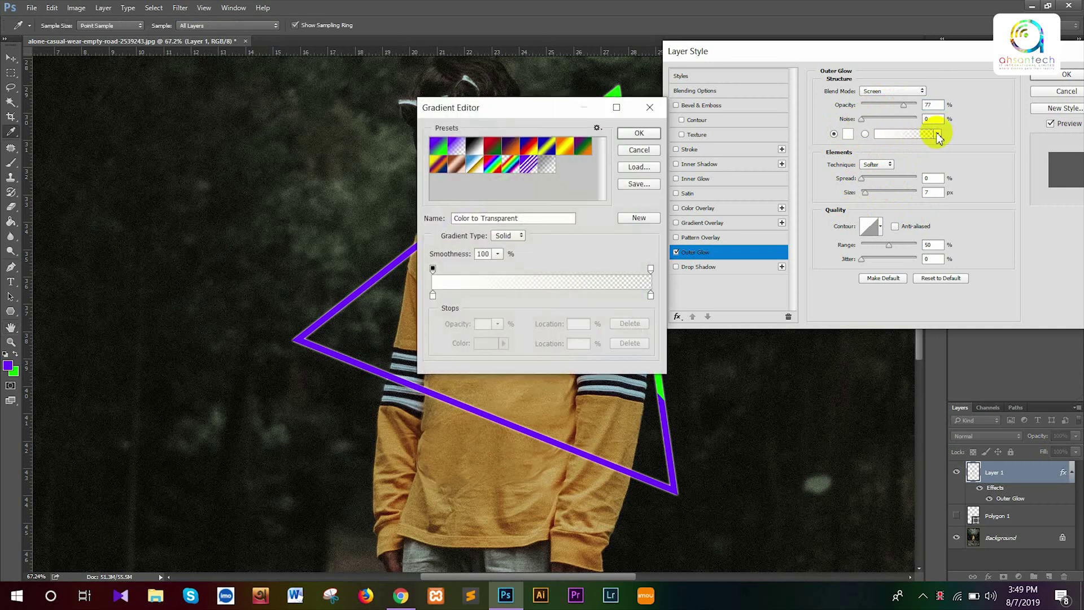
click(840, 135)
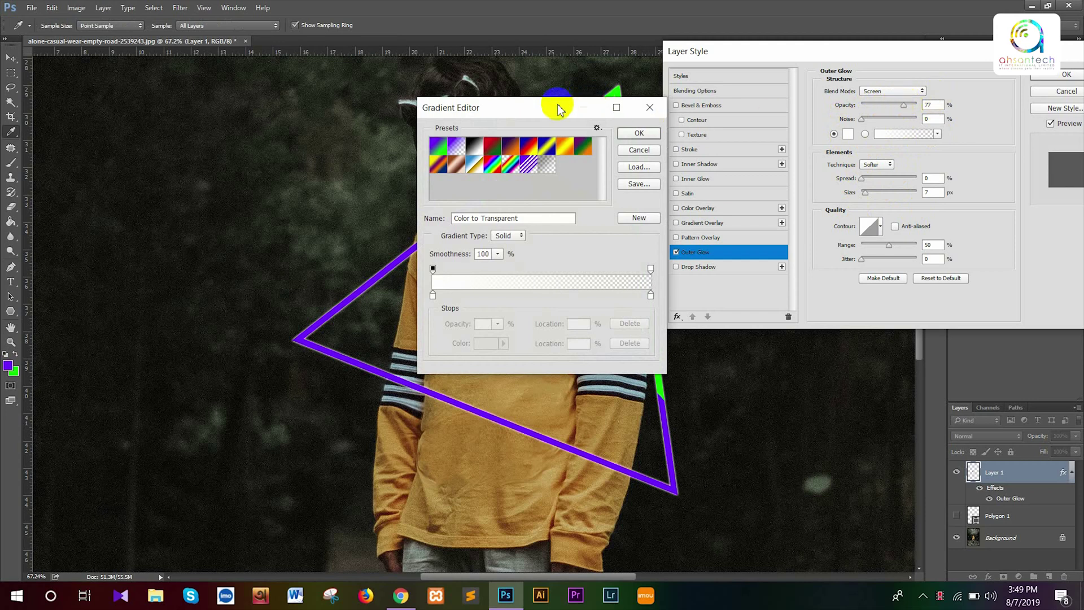
drag(557, 108, 884, 98)
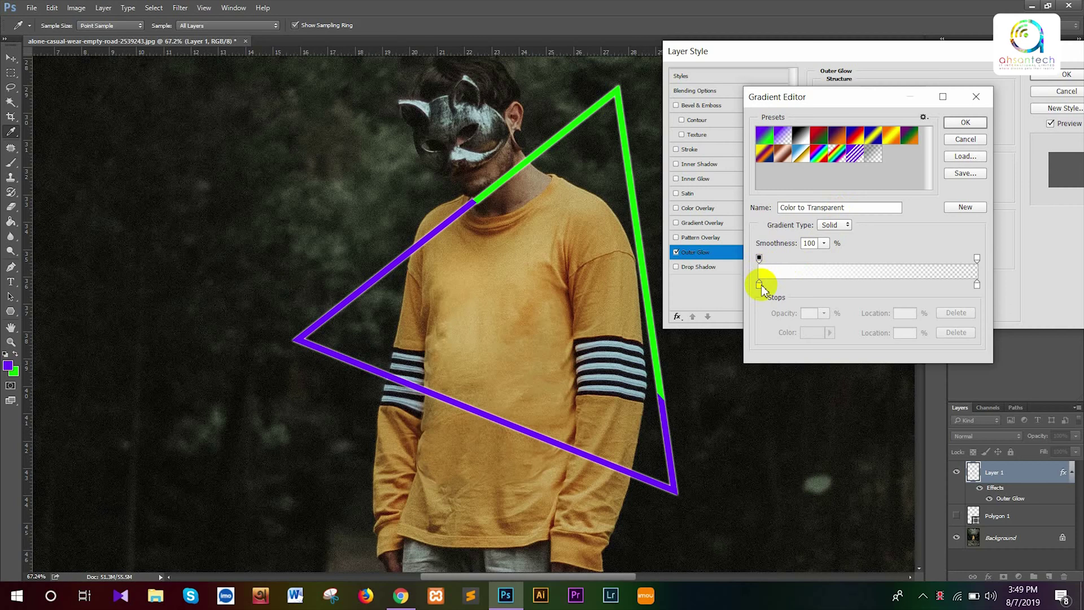
click(759, 285)
click(809, 333)
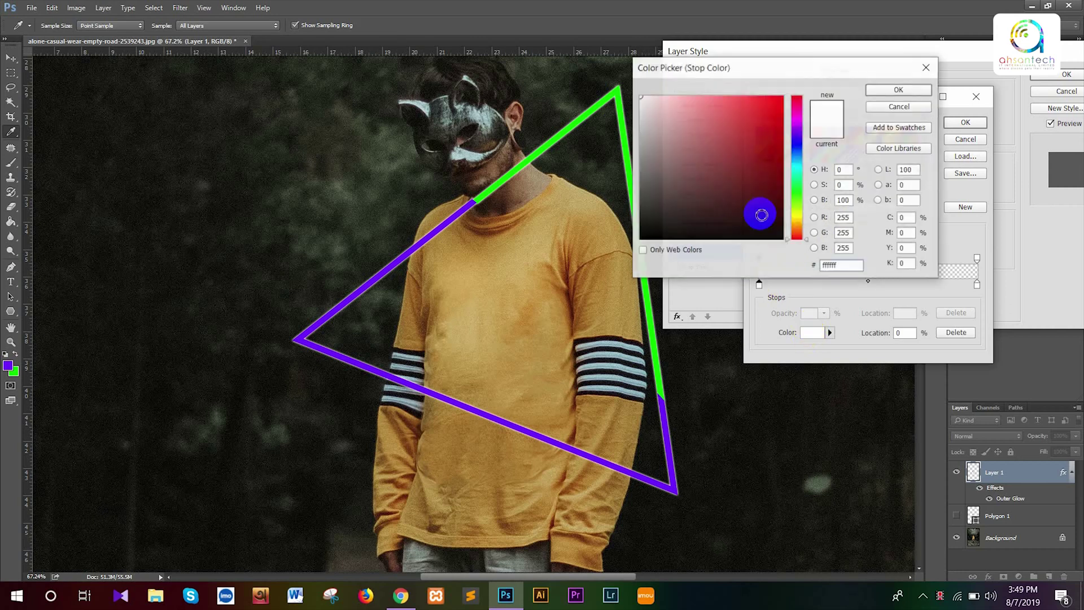
click(798, 190)
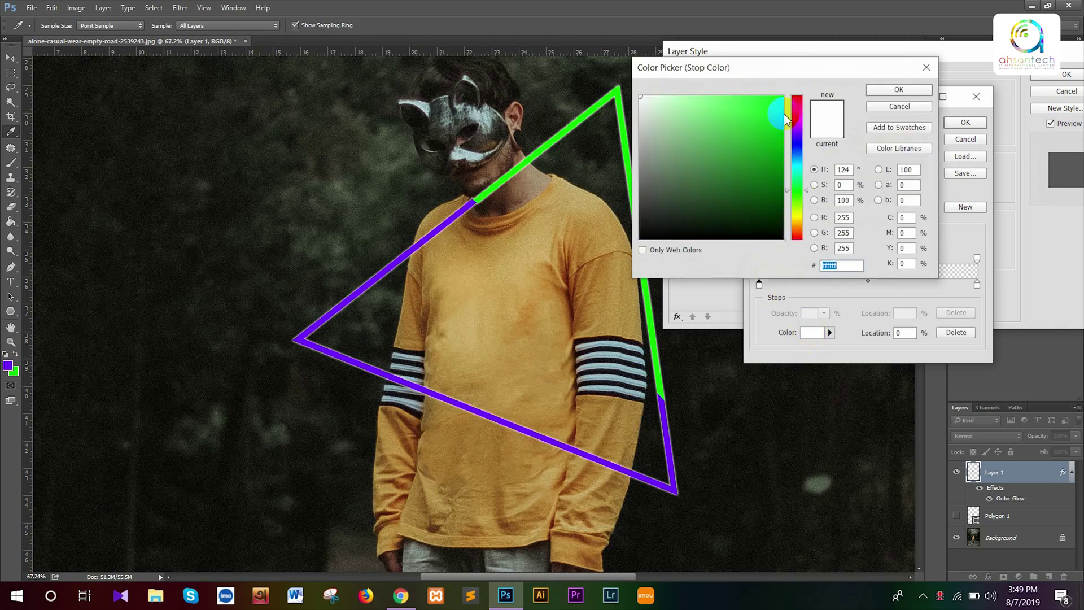
click(778, 100)
click(897, 89)
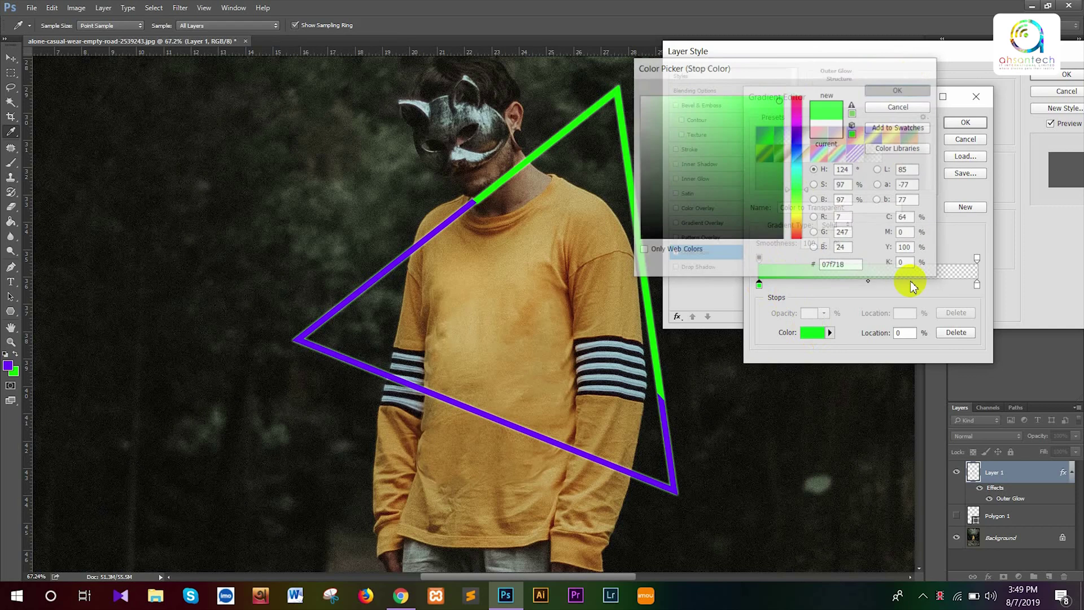
Set the Outer Glow gradient's ending colour stop to blue 00a2ff and apply the gradient
click(976, 284)
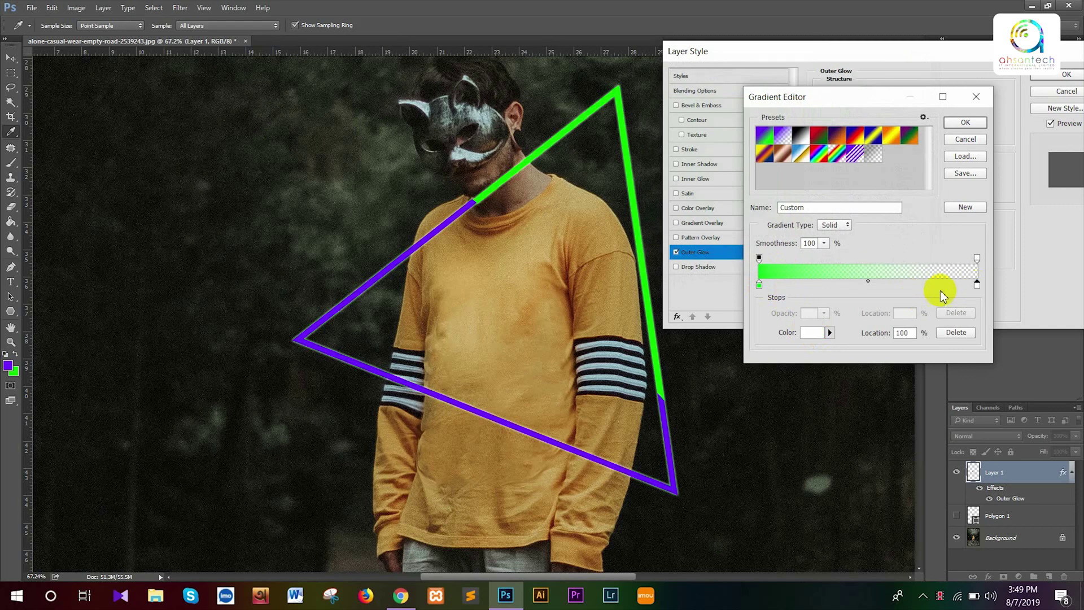
click(811, 332)
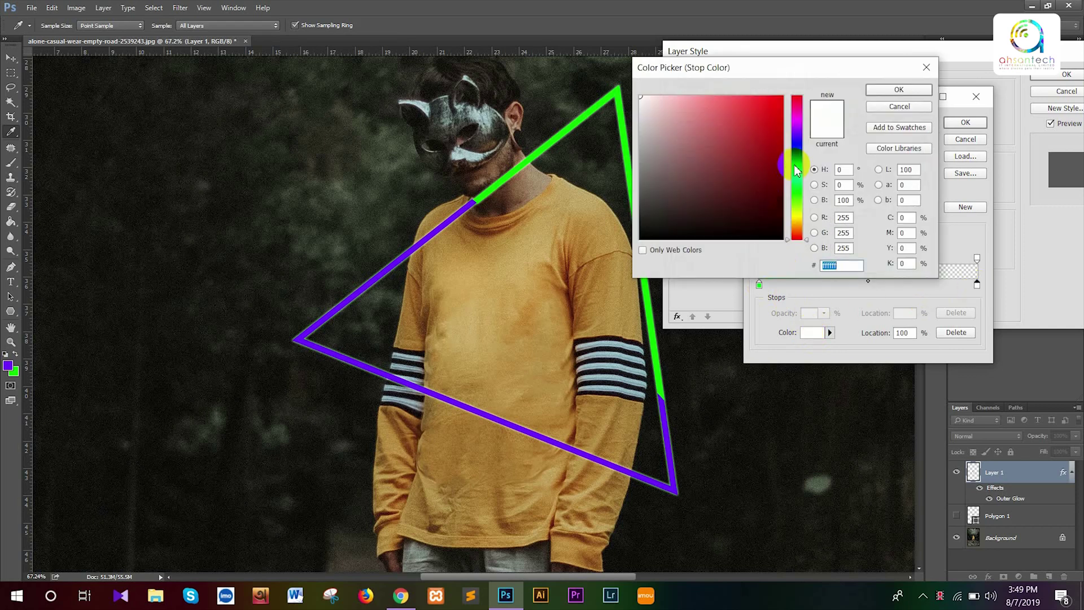
drag(797, 168, 796, 159)
drag(781, 115, 794, 85)
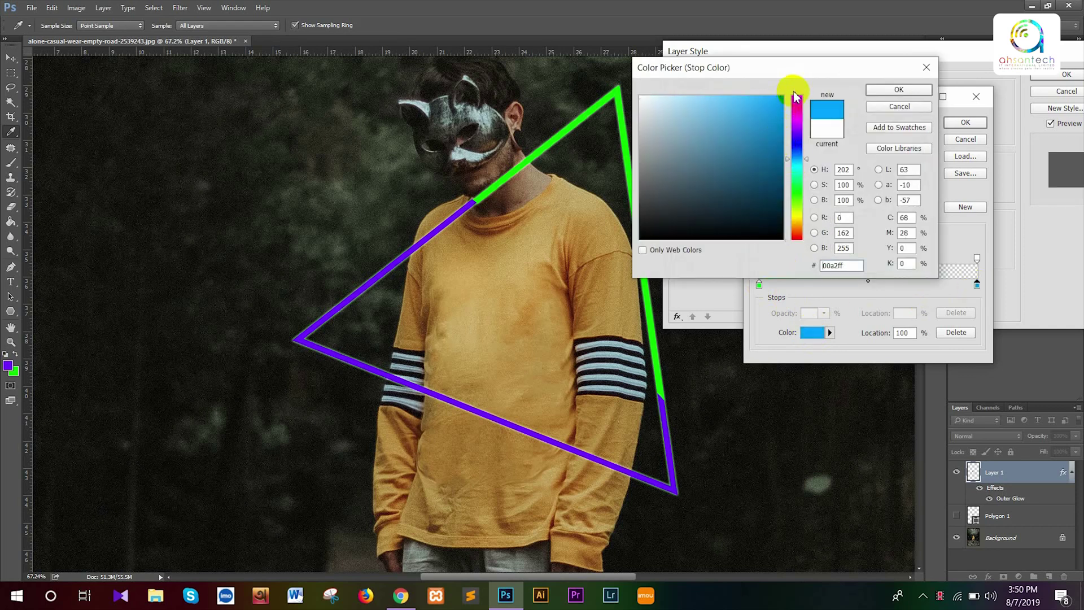
click(873, 91)
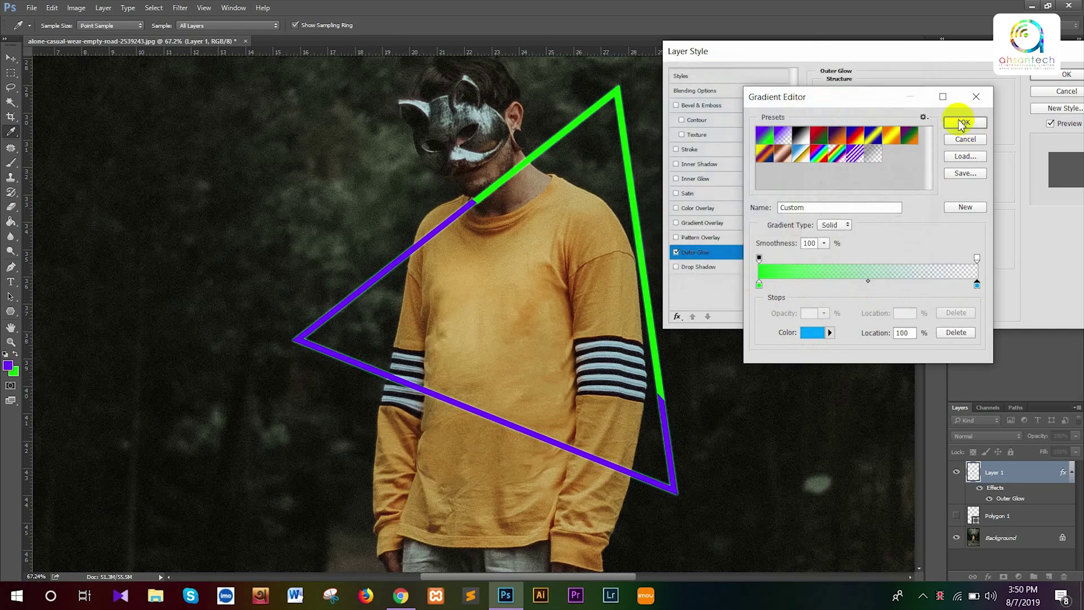
click(964, 122)
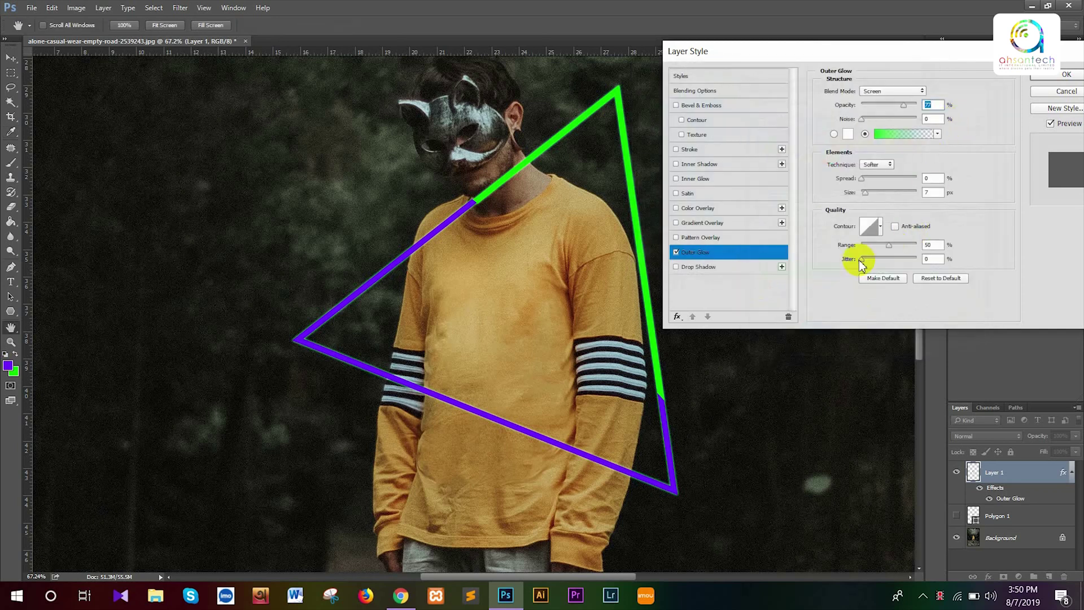
Set the Outer Glow range to 38%, enlarge the glow size around the triangle, and apply the layer style
drag(888, 246, 842, 261)
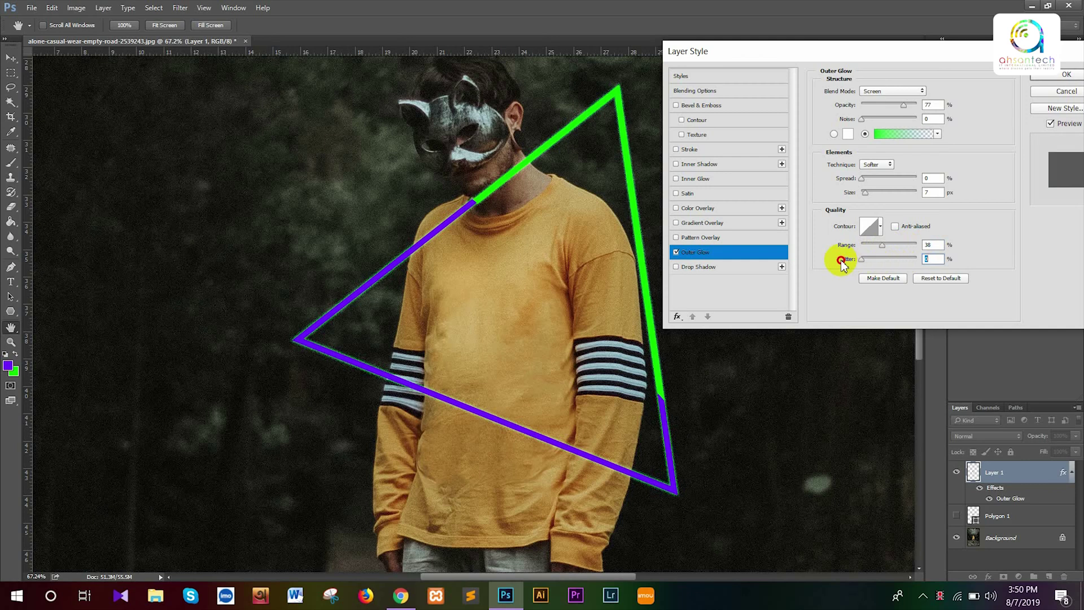
mouse_move(864, 192)
mouse_down()
mouse_move(887, 197)
mouse_move(875, 194)
mouse_up()
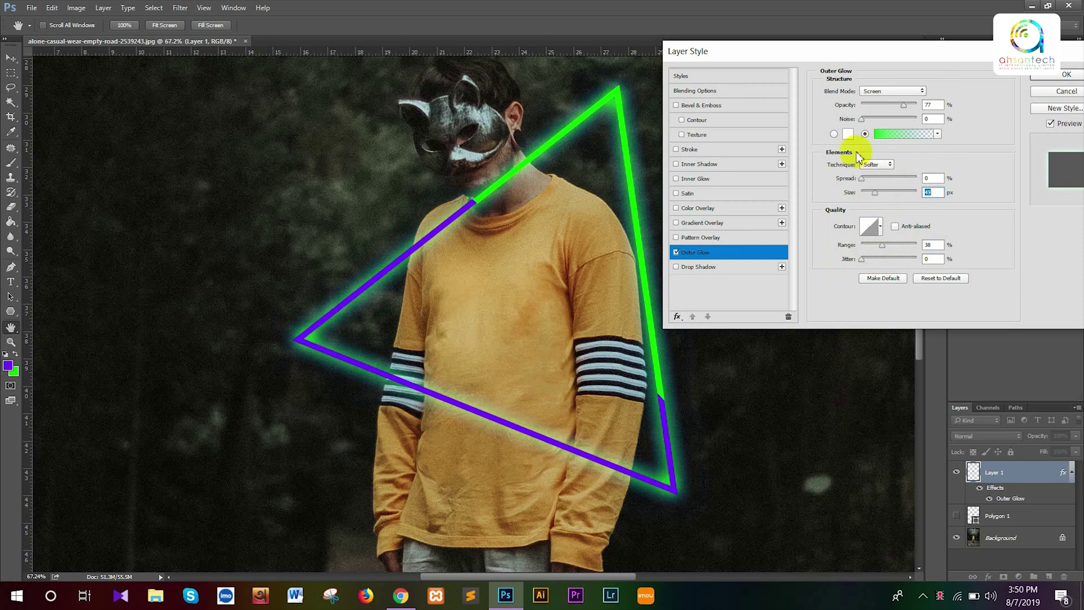
click(1063, 76)
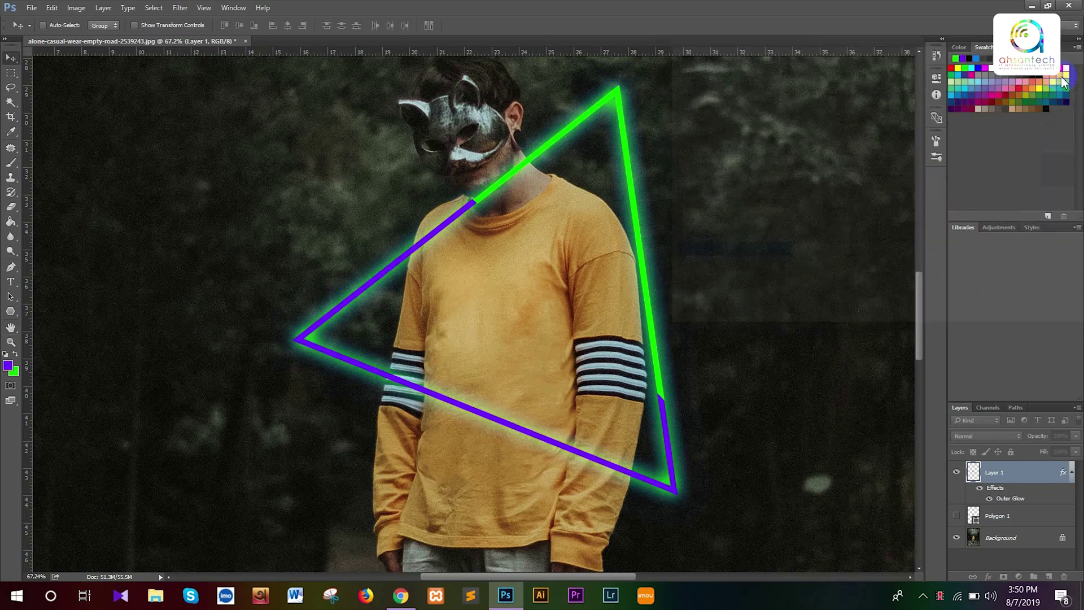
Adjust the Hue/Saturation of Layer 1 with hue +36, saturation +4 and lightness +21
click(86, 8)
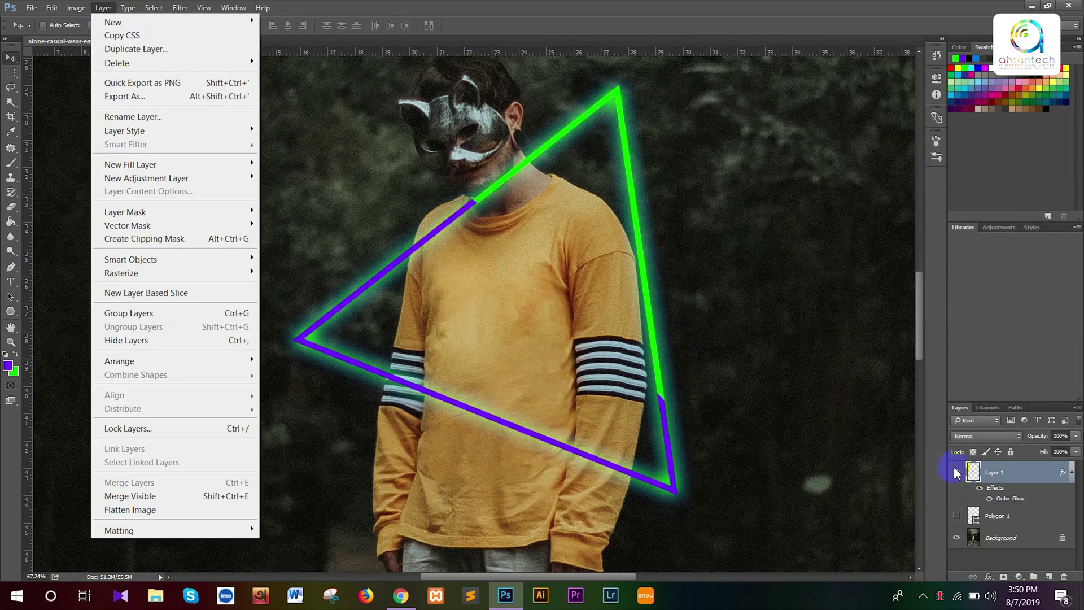
click(121, 7)
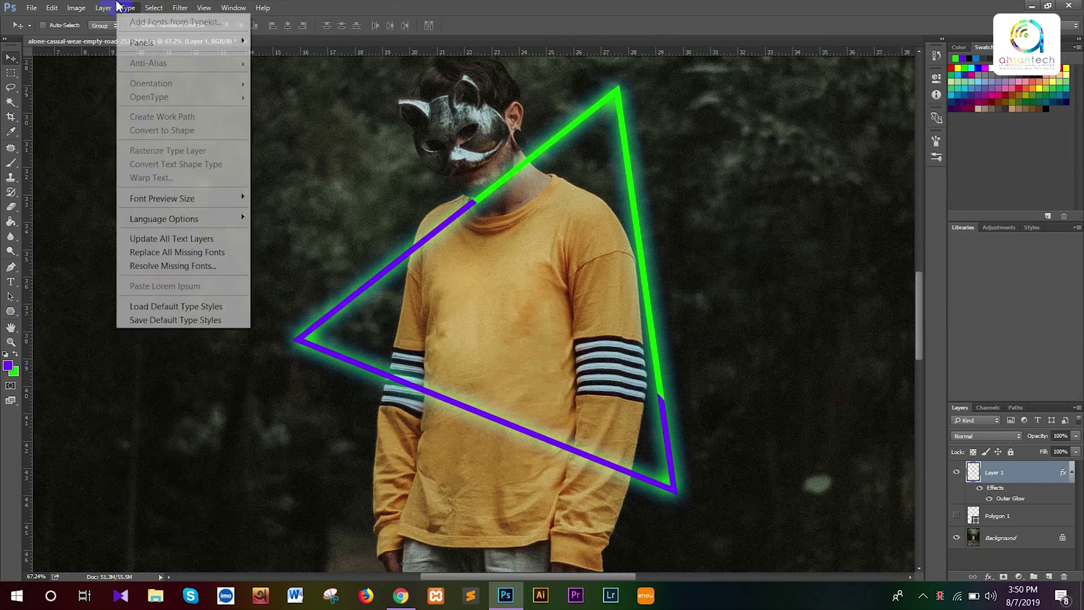
click(75, 10)
mouse_move(108, 43)
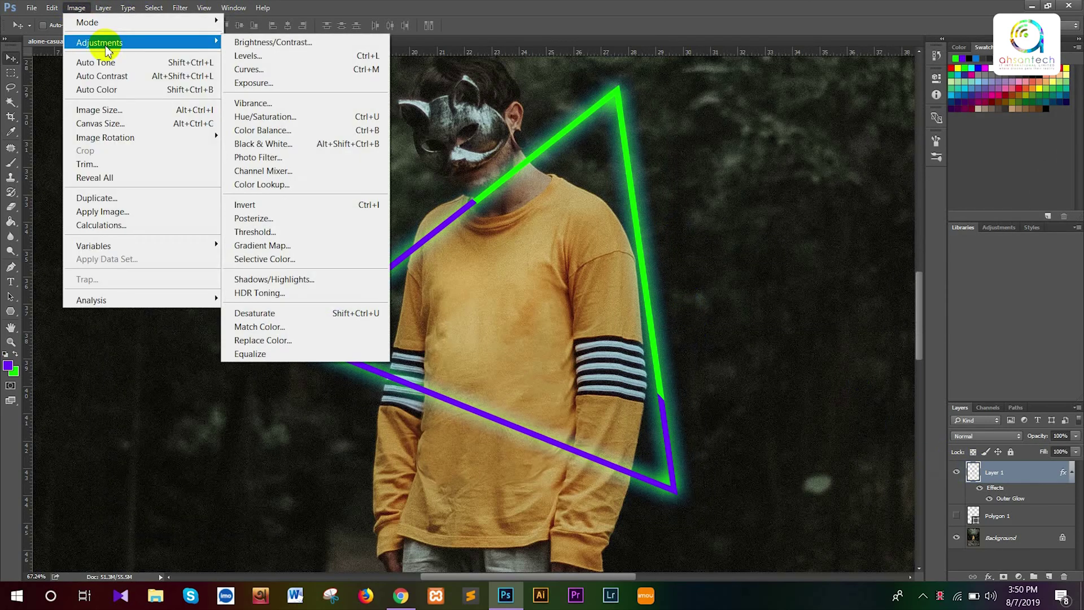
click(278, 116)
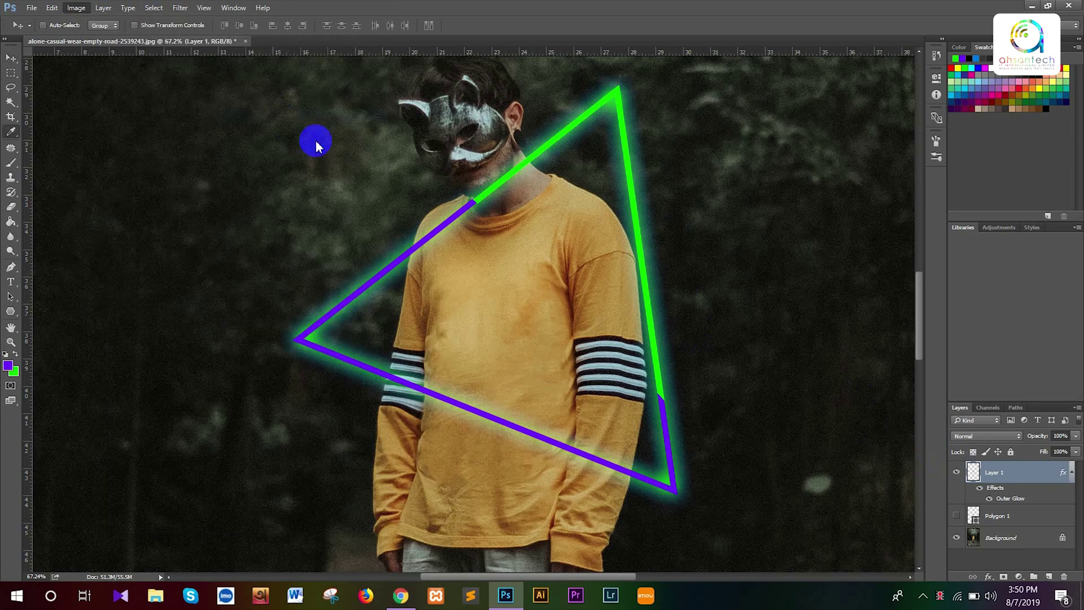
drag(718, 159, 823, 147)
drag(819, 225, 819, 261)
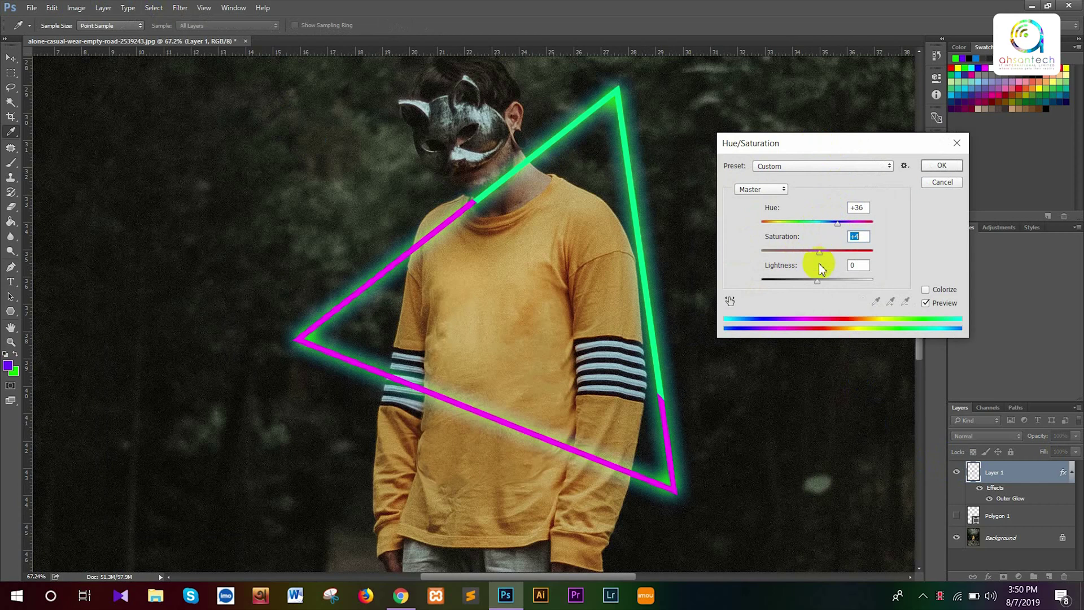
mouse_move(816, 282)
mouse_down()
mouse_move(806, 282)
mouse_move(840, 287)
mouse_move(829, 286)
mouse_up()
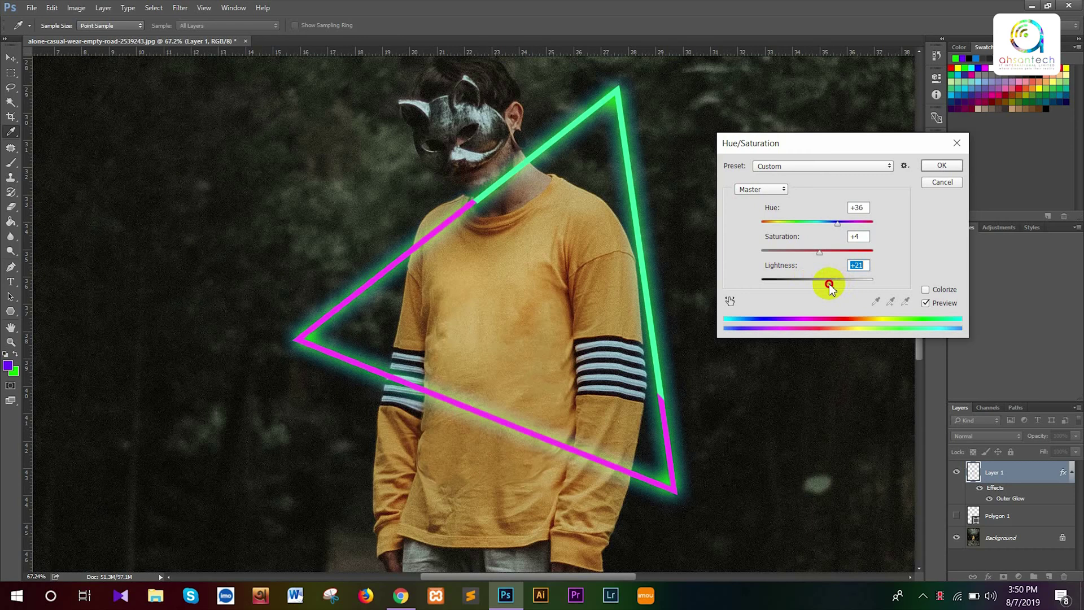
Readjust the triangle's hue to a bright purple and light green and apply the Hue/Saturation change
click(845, 227)
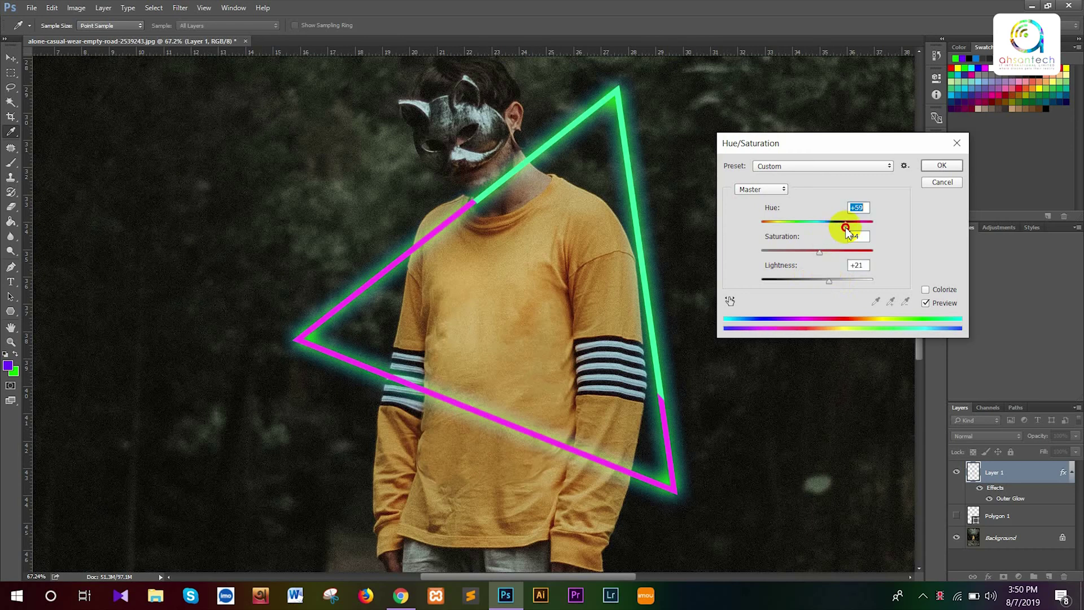
drag(846, 227, 831, 227)
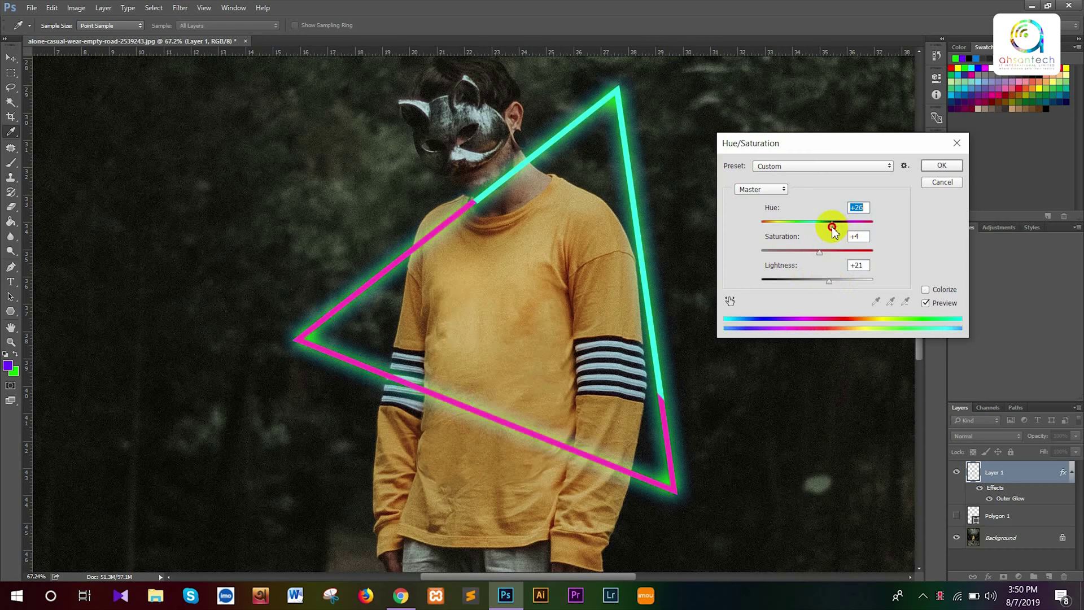
click(941, 165)
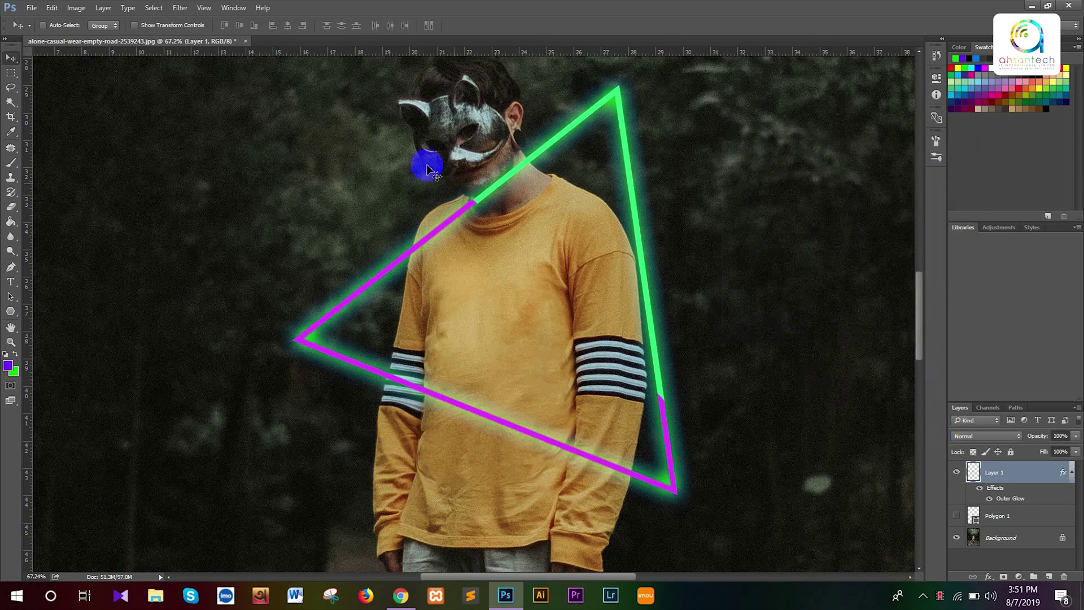
Duplicate Layer 1 together with its Outer Glow effect
scroll(474, 215, up, 4)
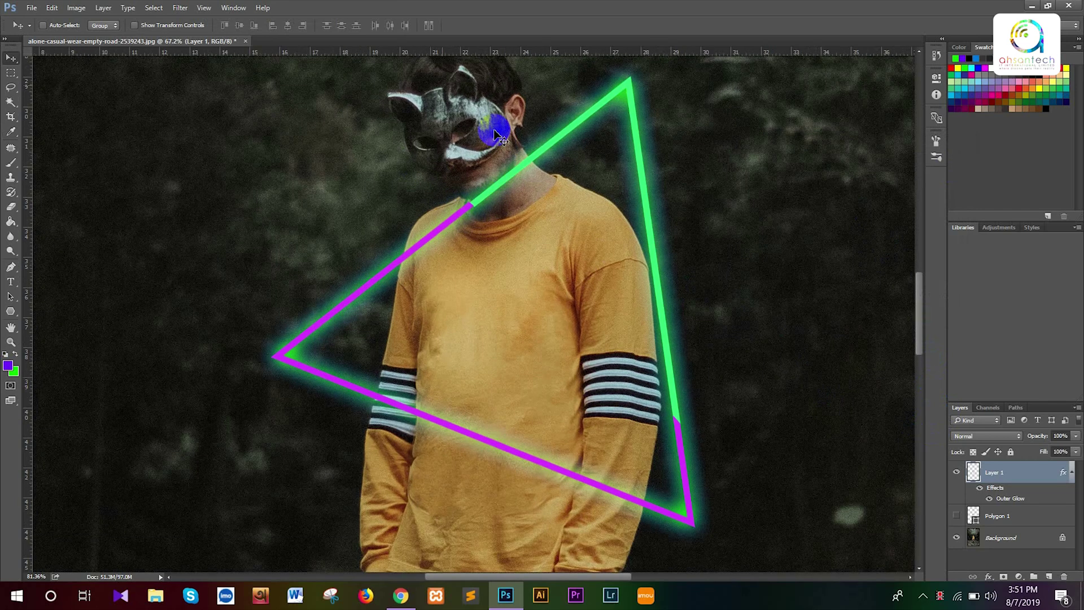
scroll(514, 183, up, 3)
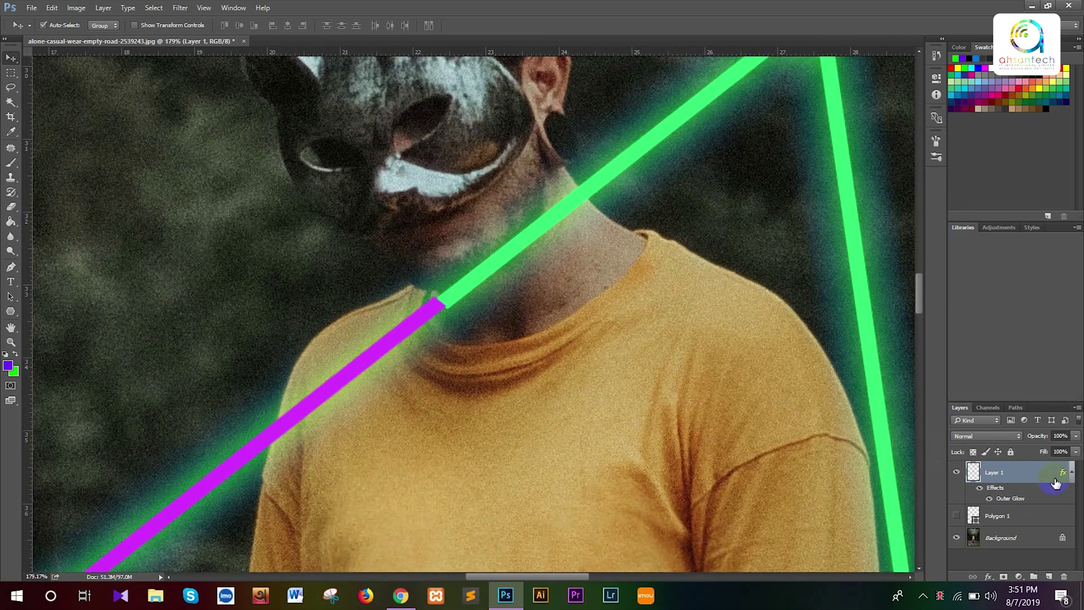
key(ctrl+j)
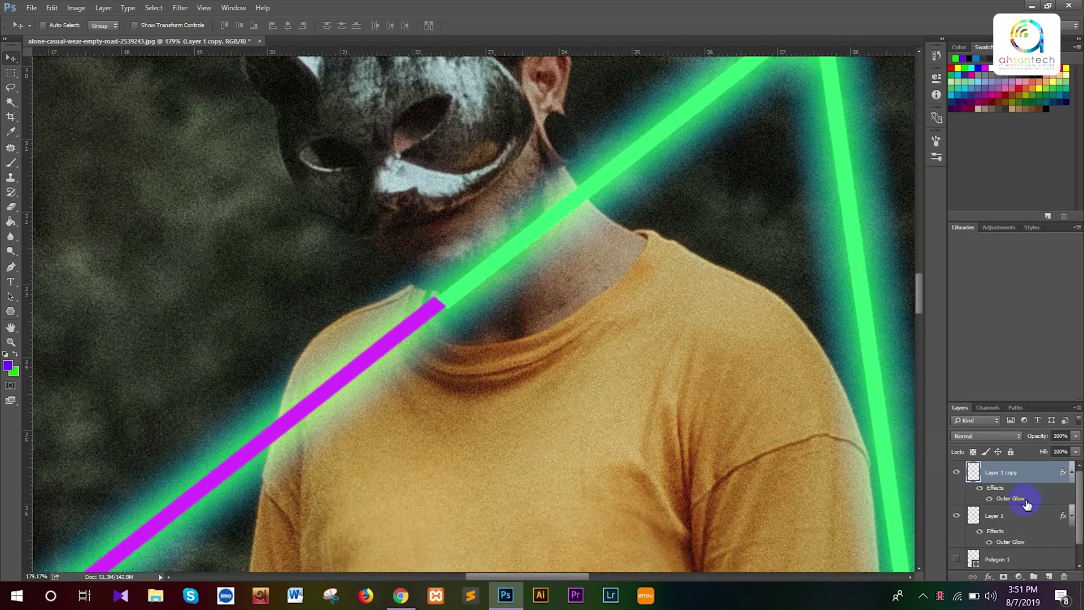
Hide the original Layer 1, keep Layer 1 copy visible, and rasterize the copy's layer style
scroll(775, 391, down, 4)
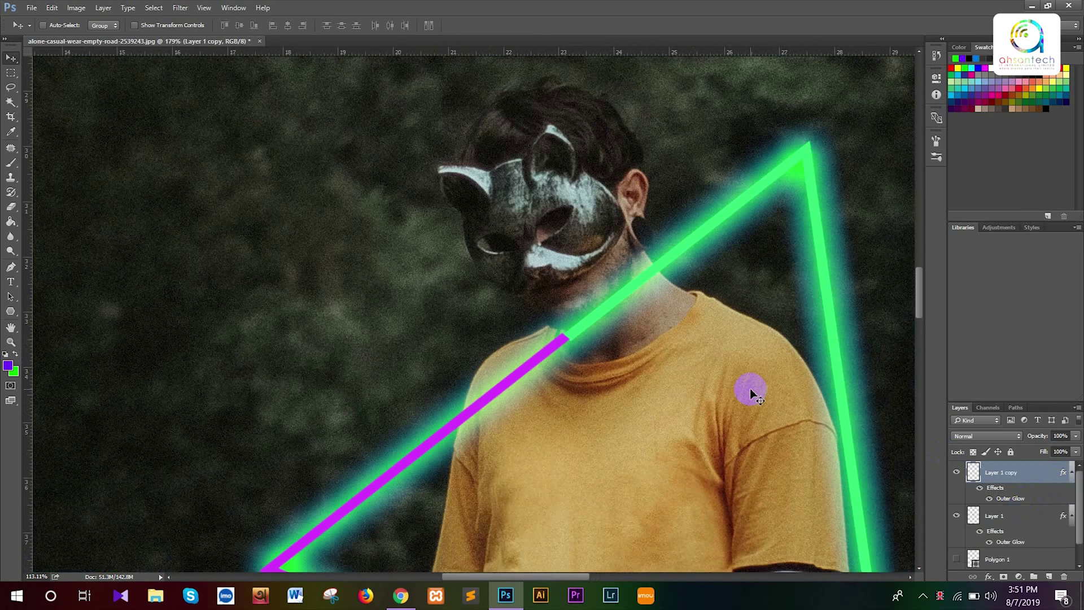
scroll(750, 393, down, 5)
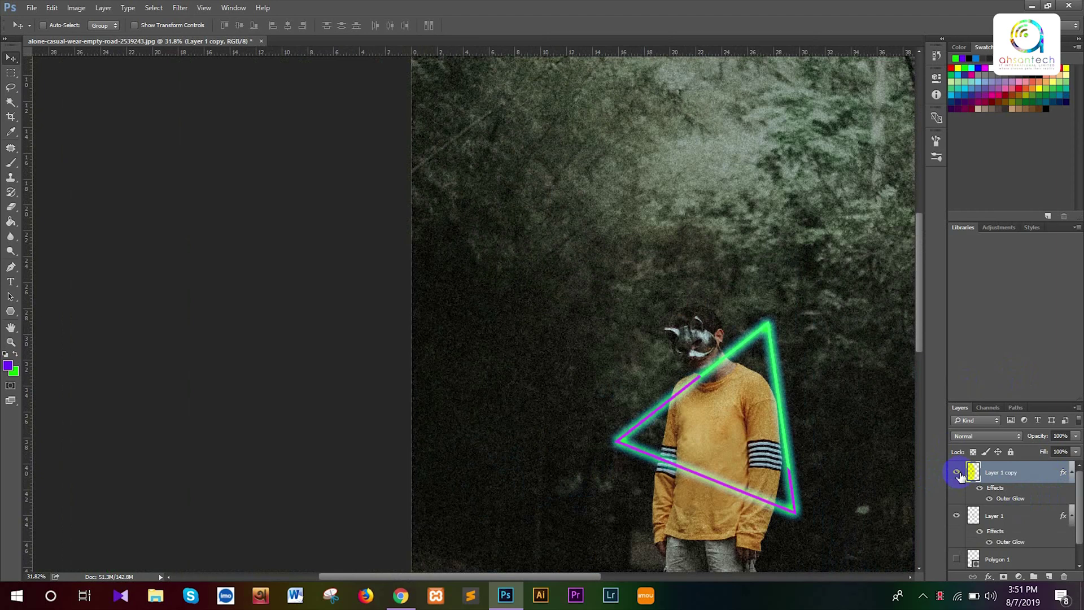
click(959, 474)
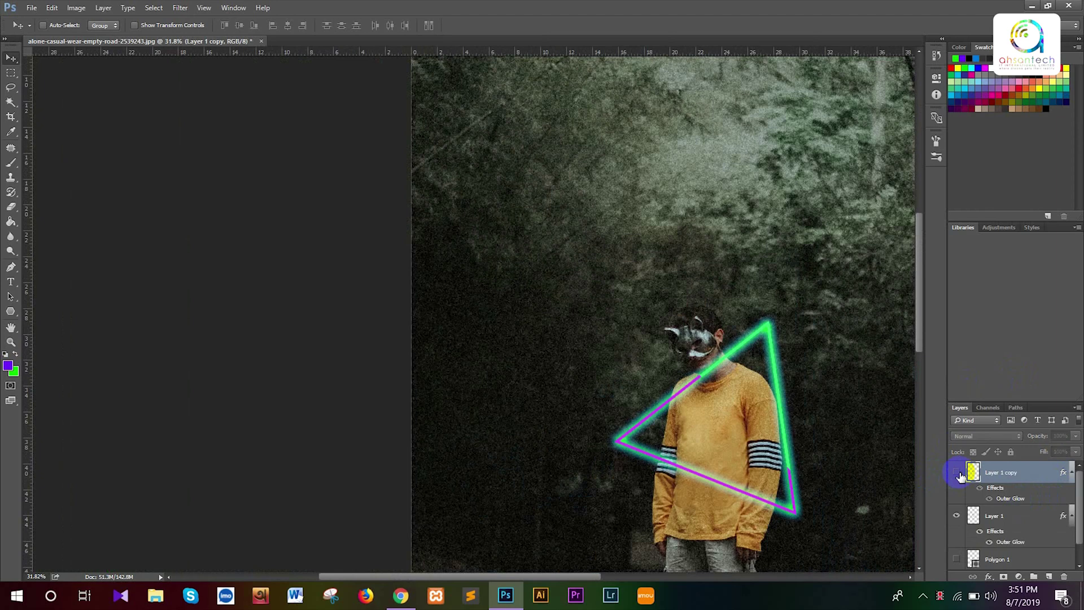
click(956, 515)
click(958, 473)
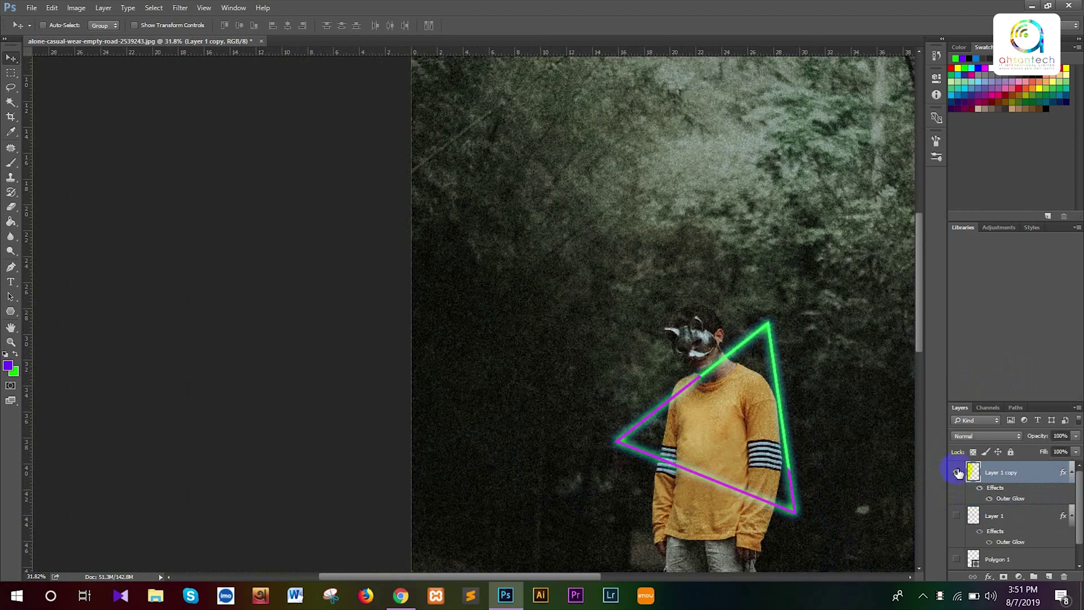
right_click(1016, 483)
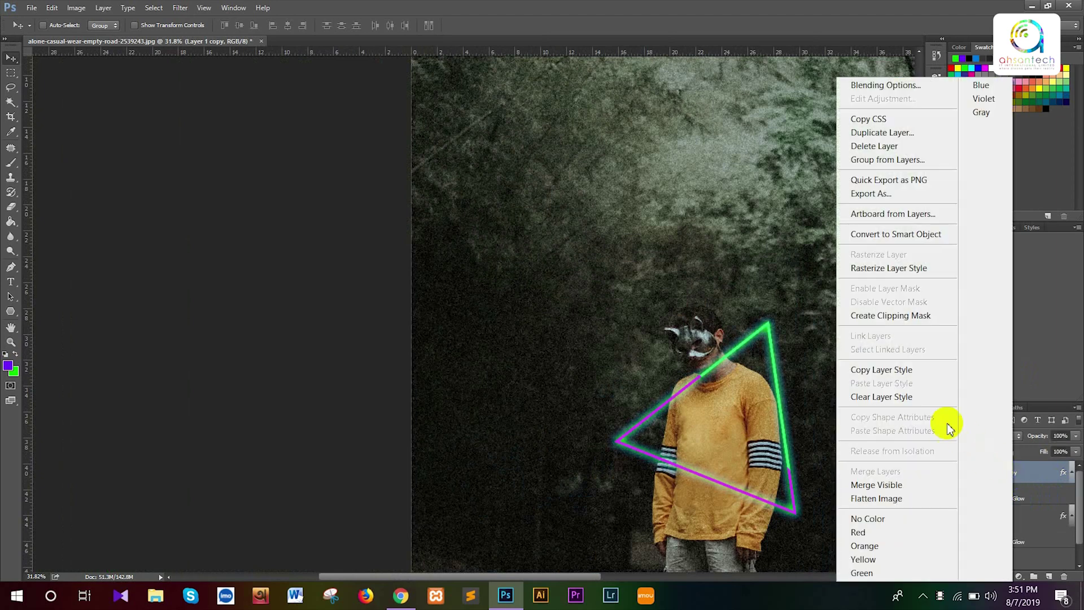
click(905, 269)
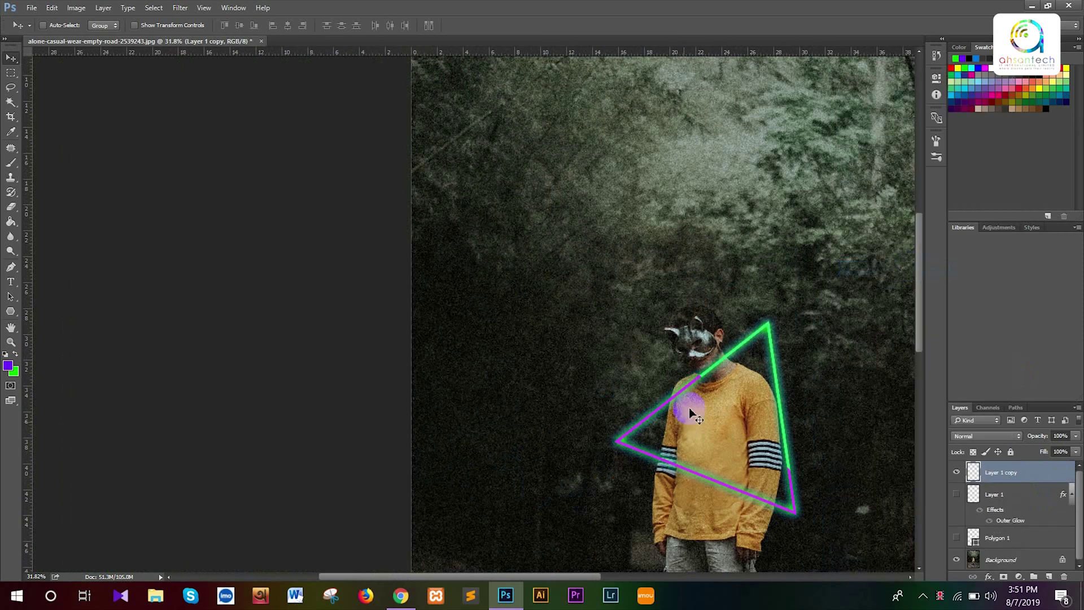
Start a Pen tool path along the back edge of the man's neck, from below the ear to the shirt collar
scroll(700, 367, up, 2)
scroll(706, 368, up, 5)
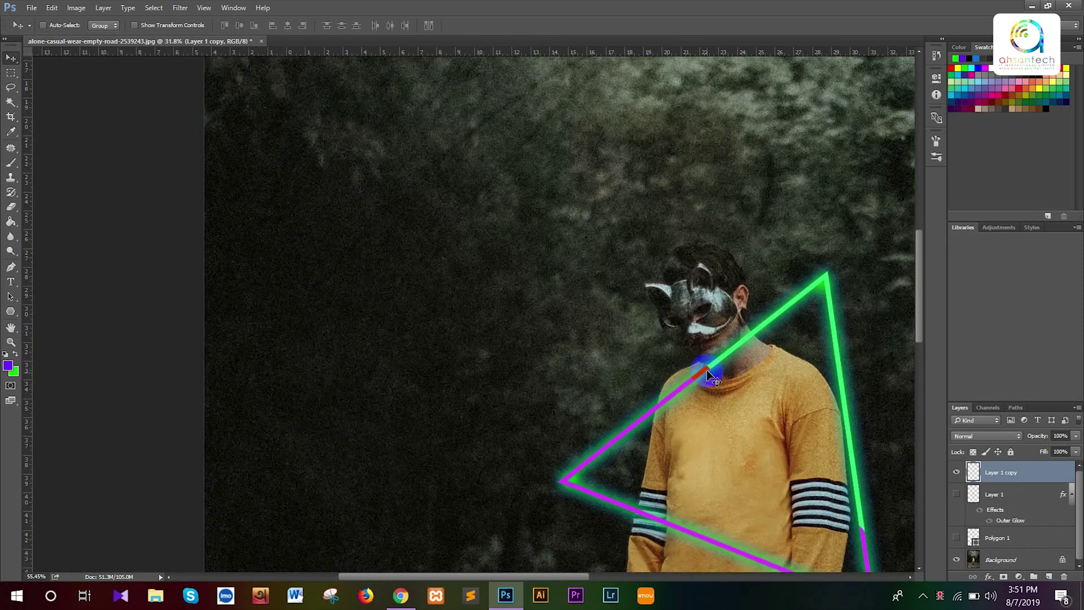
scroll(720, 381, up, 4)
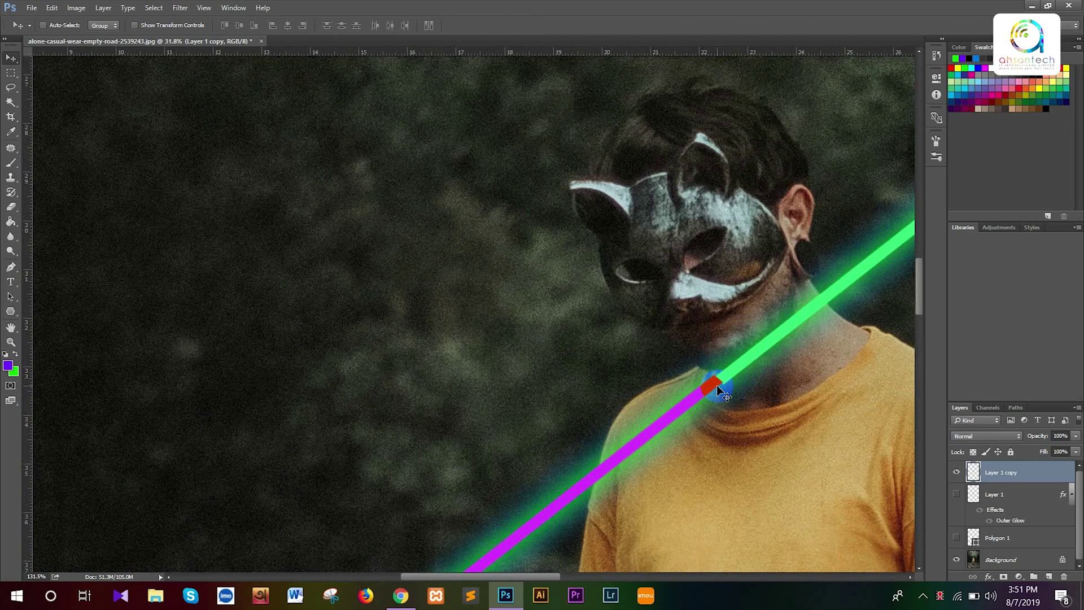
scroll(745, 399, up, 4)
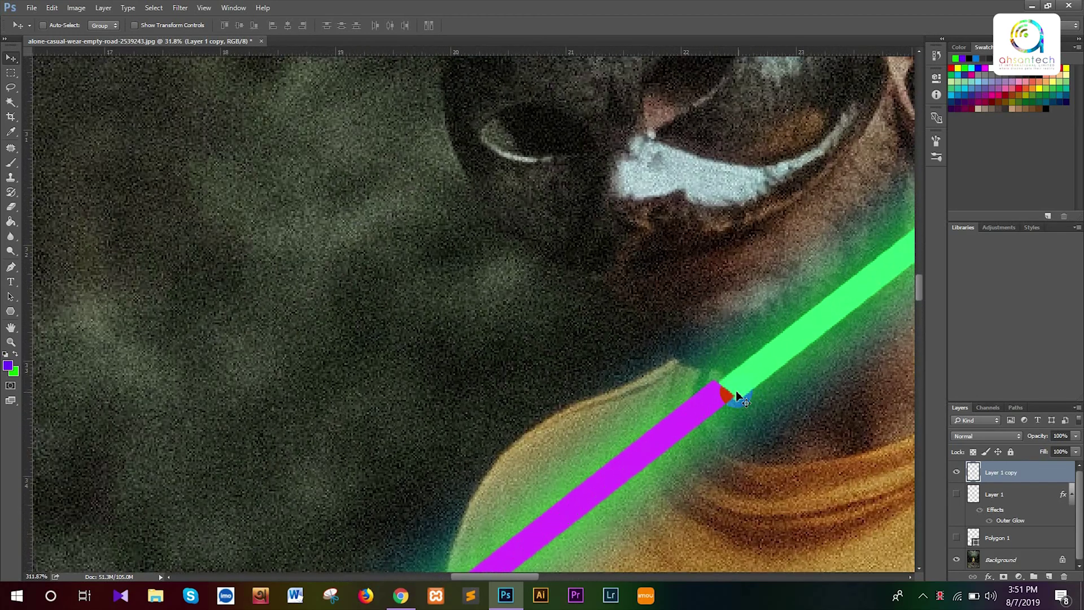
scroll(739, 424, down, 5)
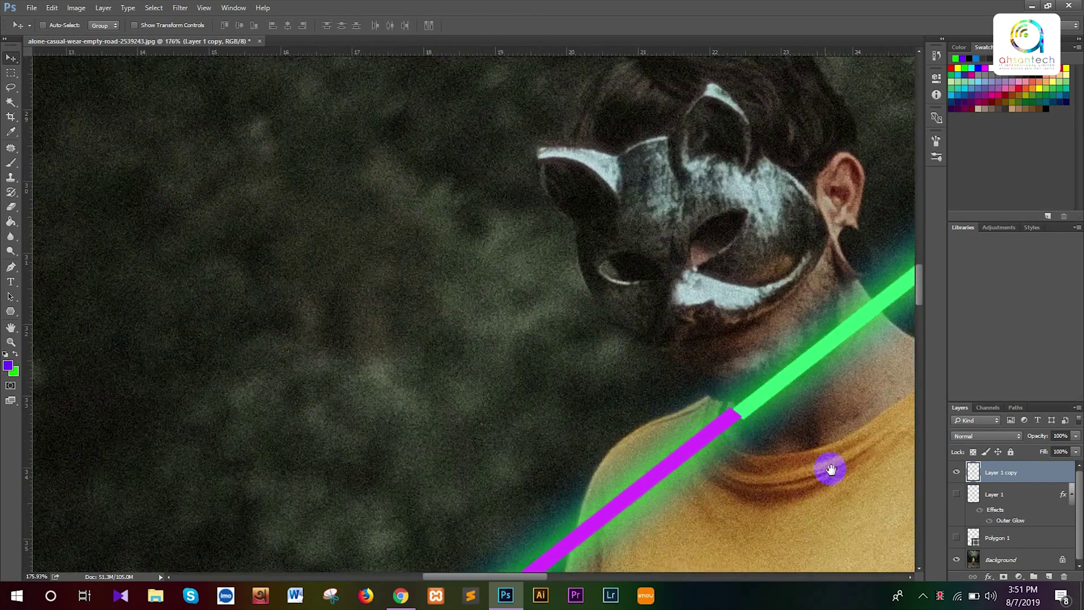
drag(831, 470, 721, 351)
scroll(715, 281, up, 2)
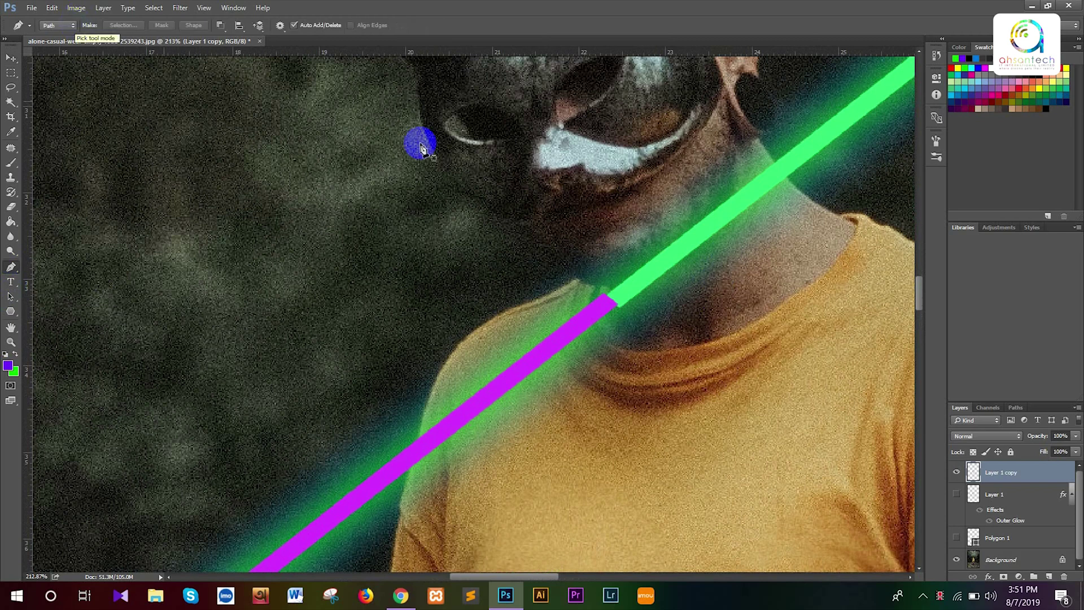
scroll(748, 105, up, 2)
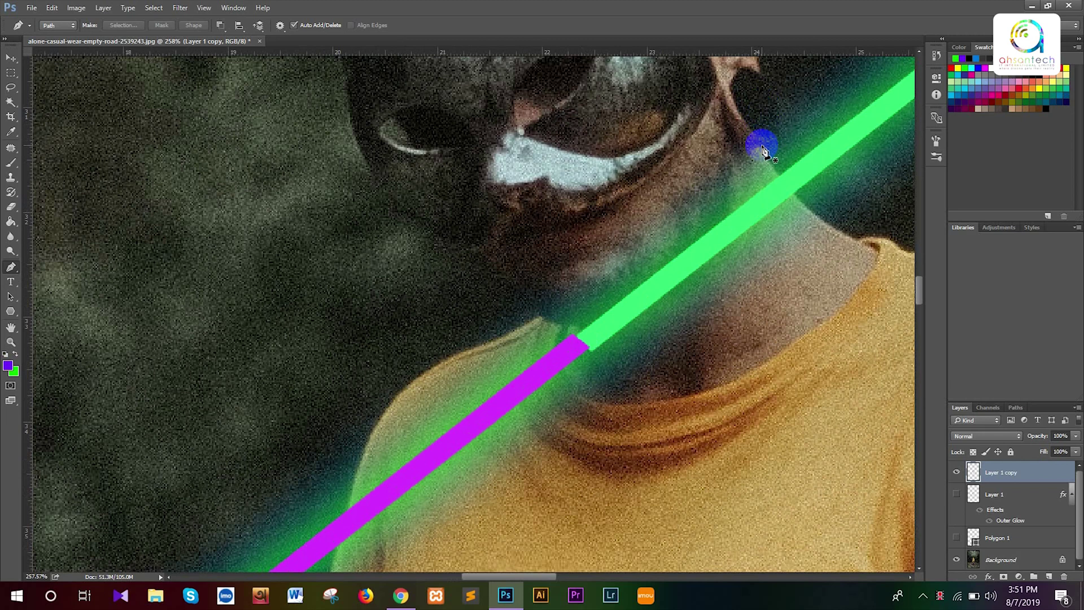
click(762, 146)
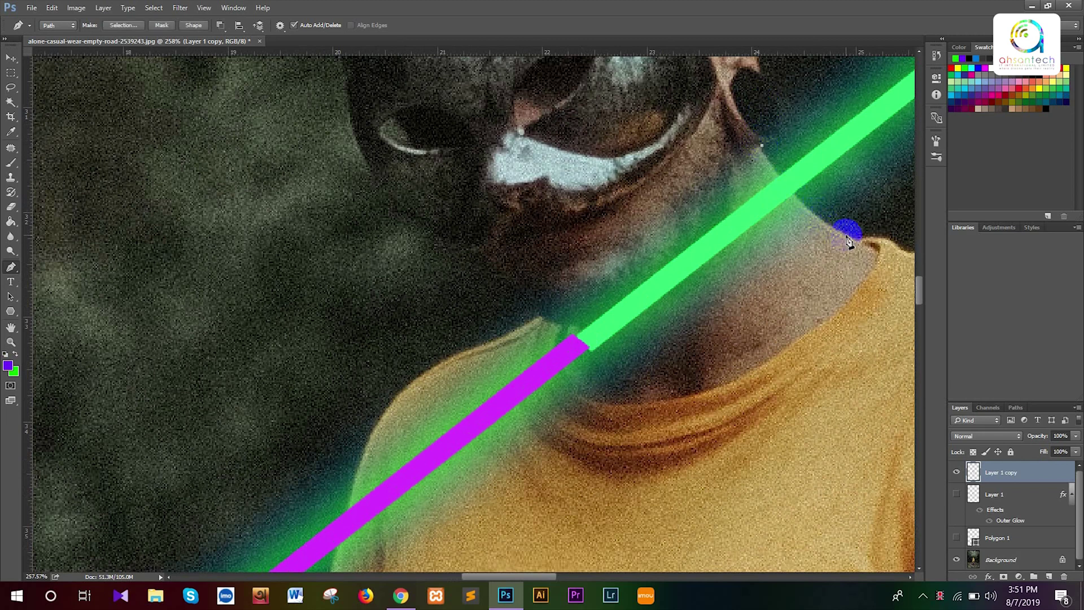
drag(846, 235, 878, 272)
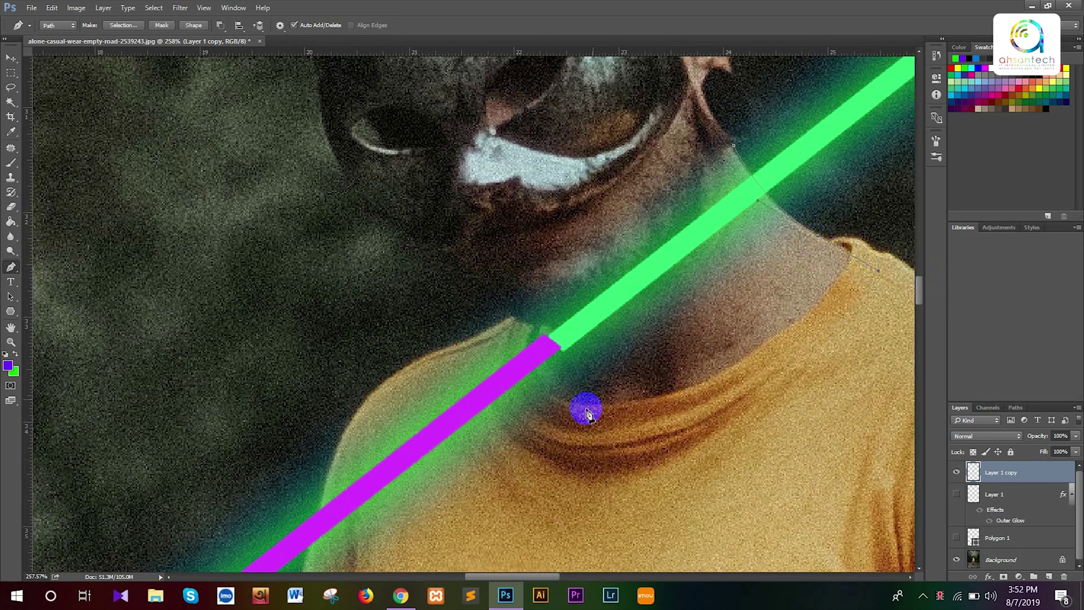
Continue the path across the chest, up the shoulder edge and over the mask, close it, and convert it to a selection
drag(581, 416, 818, 199)
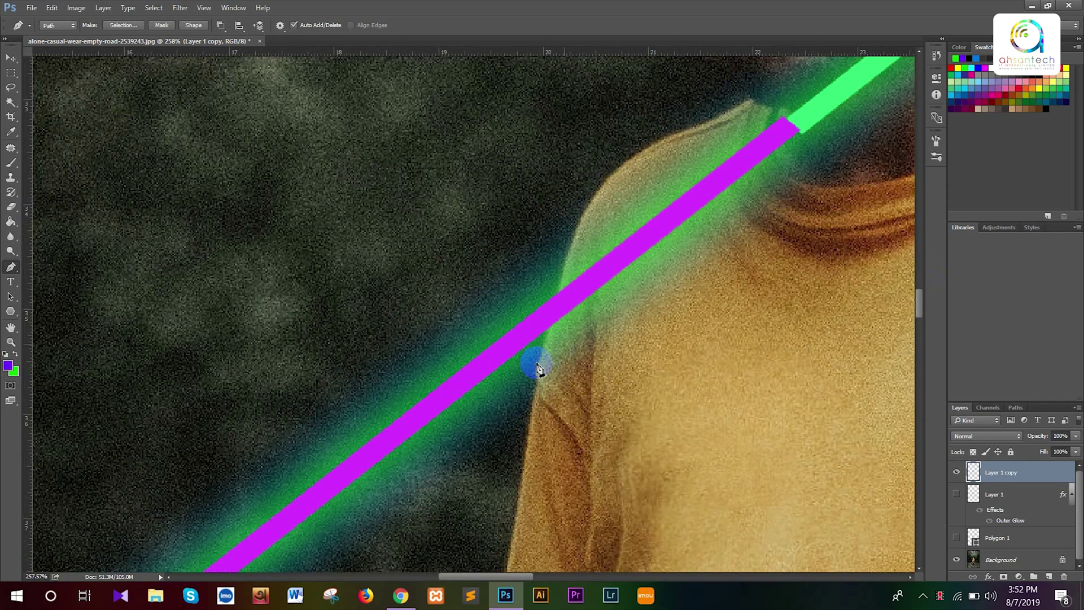
click(536, 385)
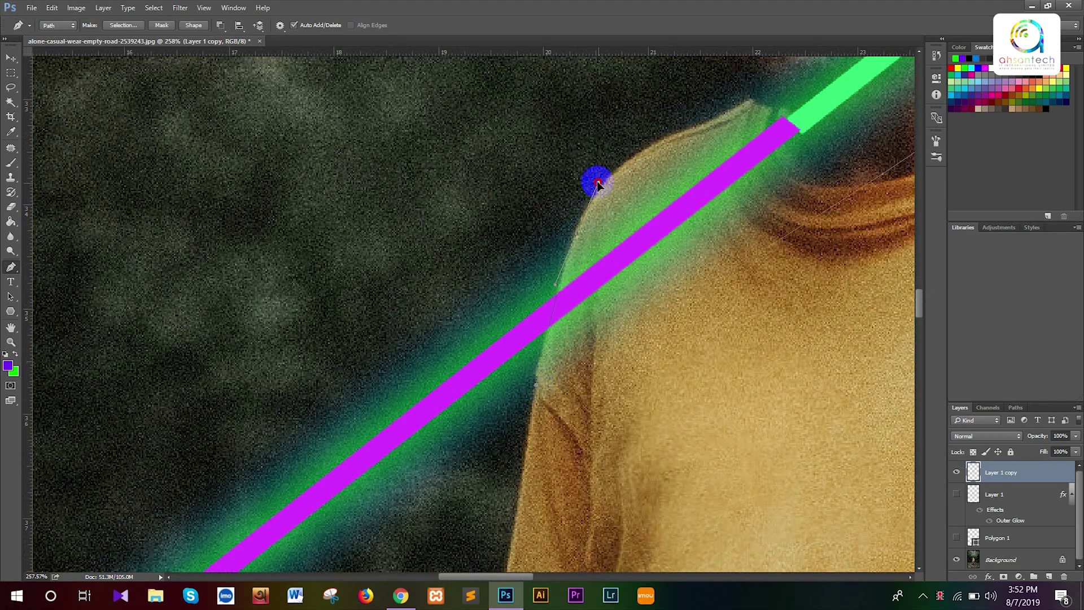
scroll(718, 213, down, 3)
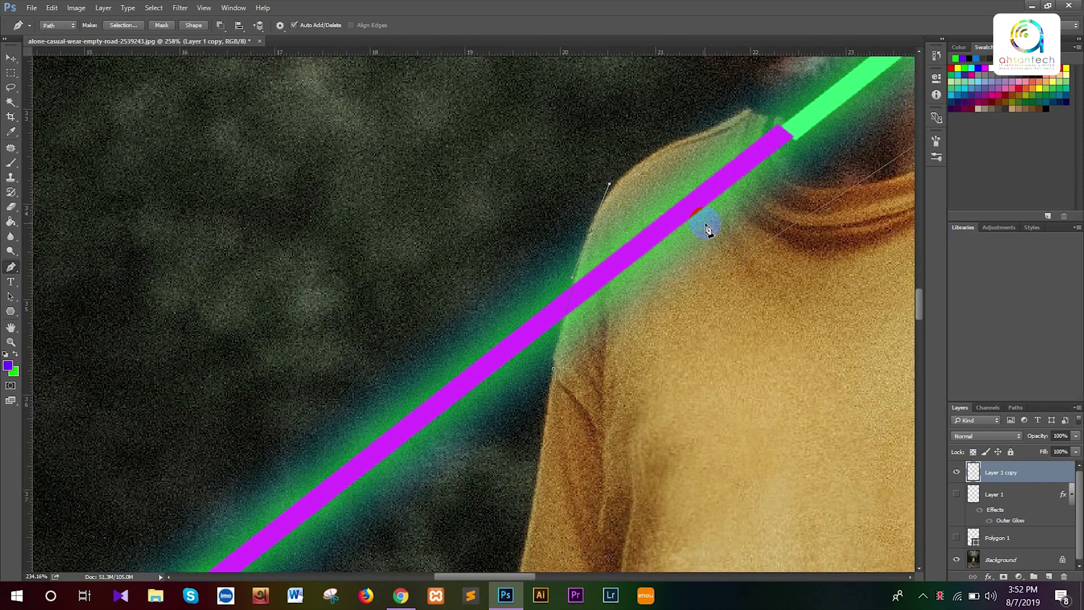
scroll(813, 152, down, 1)
drag(762, 173, 702, 227)
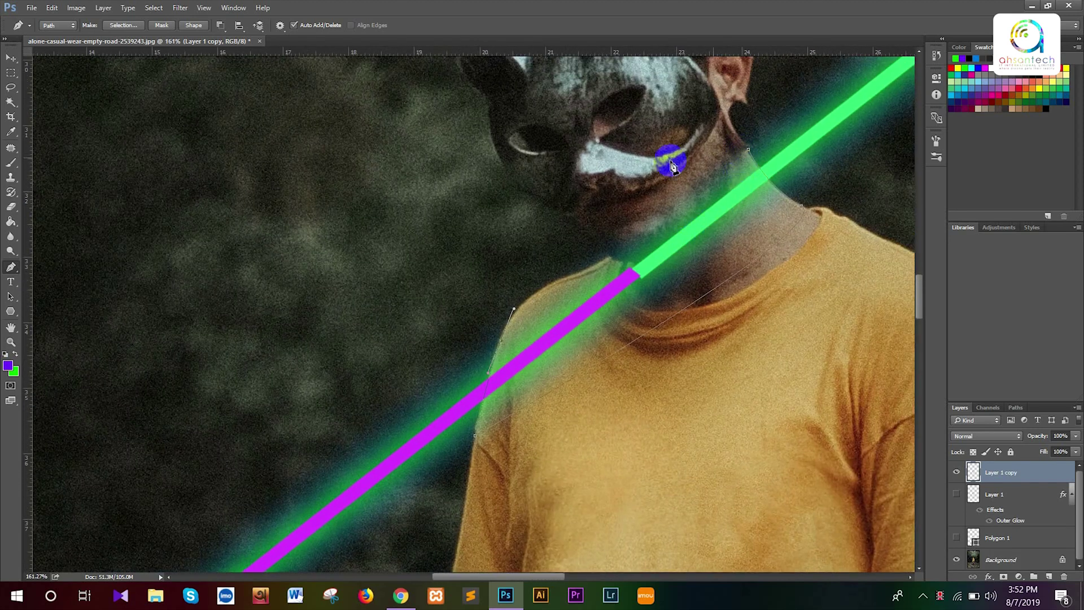
click(638, 86)
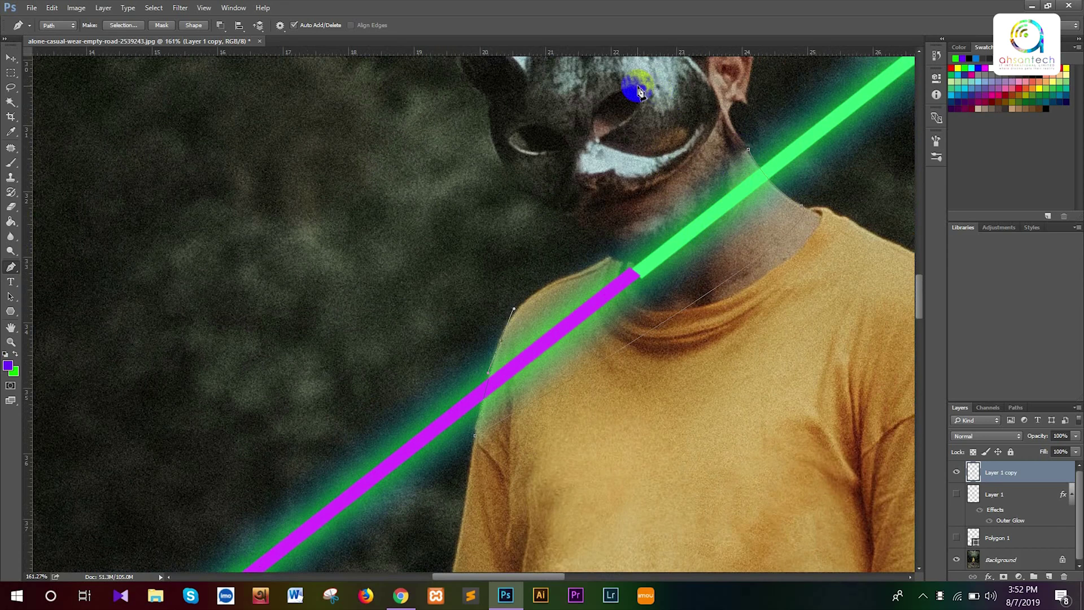
click(748, 149)
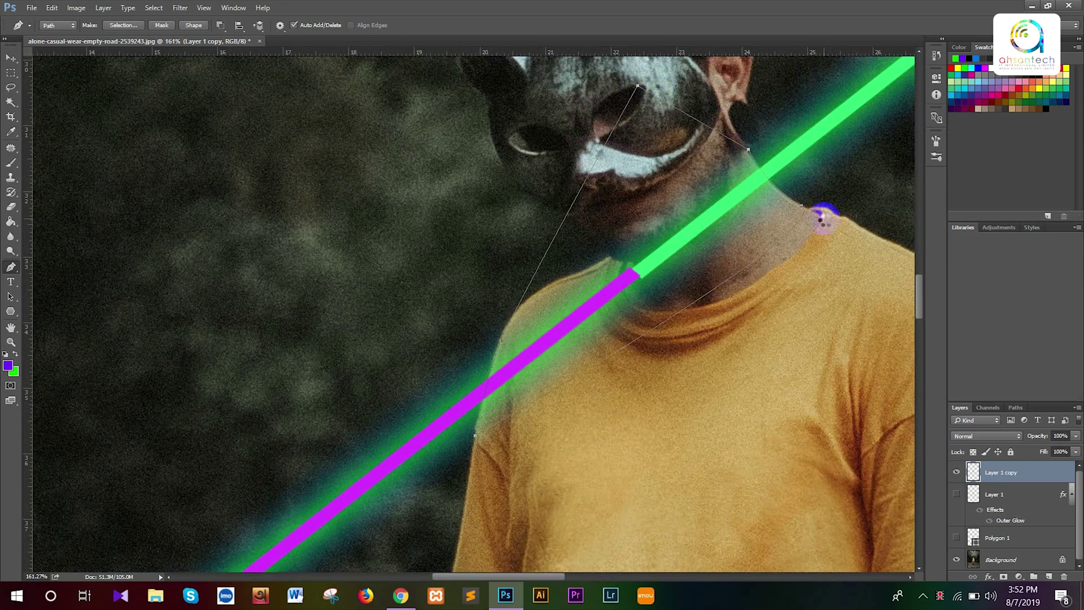
key(ctrl+Return)
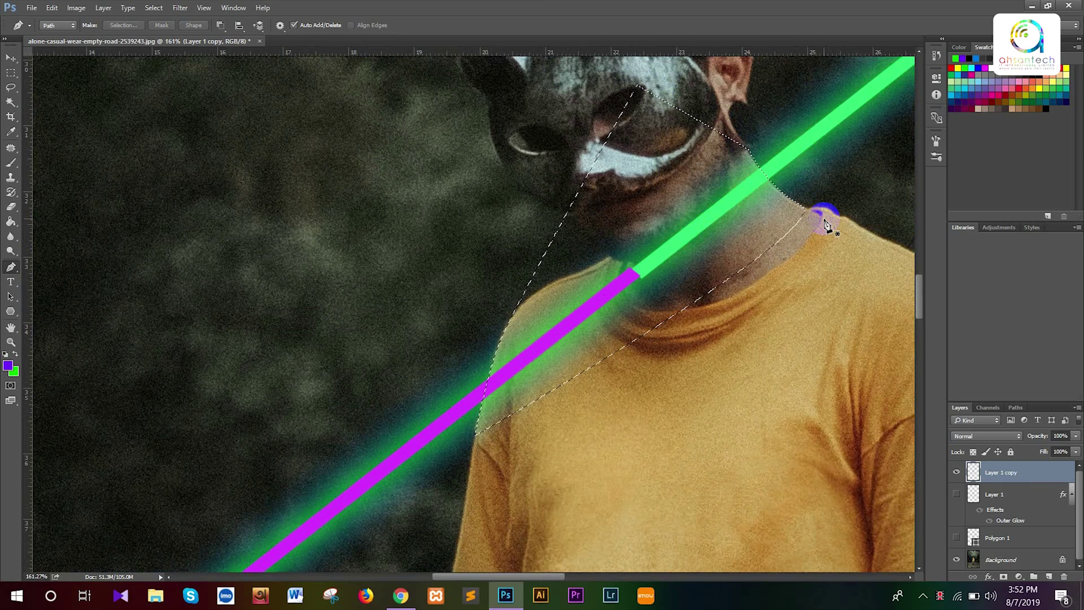
Invert the selection and delete the part of the triangle on Layer 1 copy that crosses the man's neck and shoulder
key(Delete)
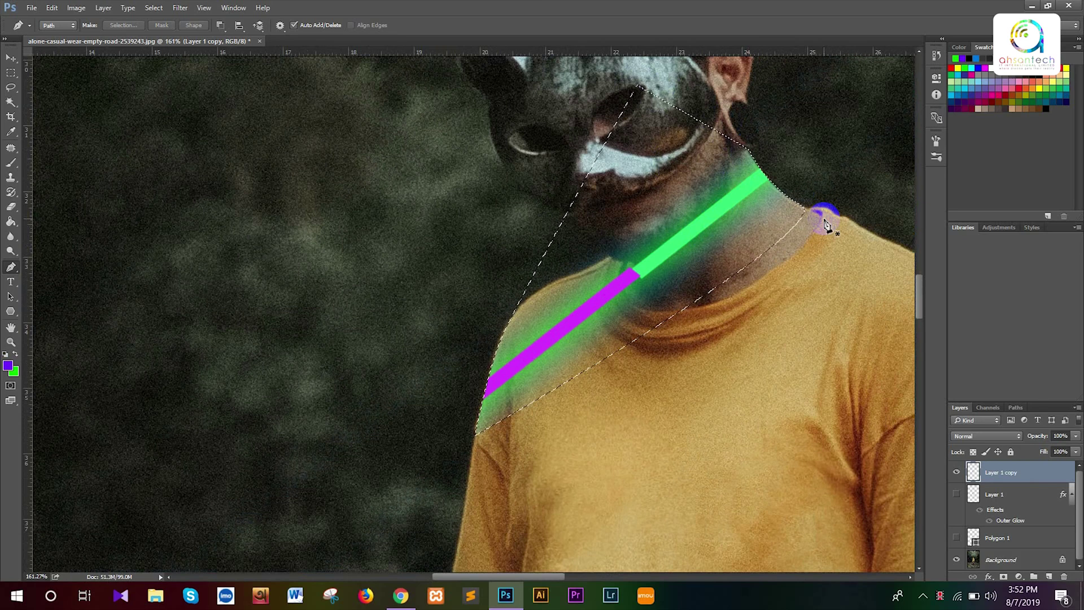
key(ctrl+z)
scroll(677, 268, down, 4)
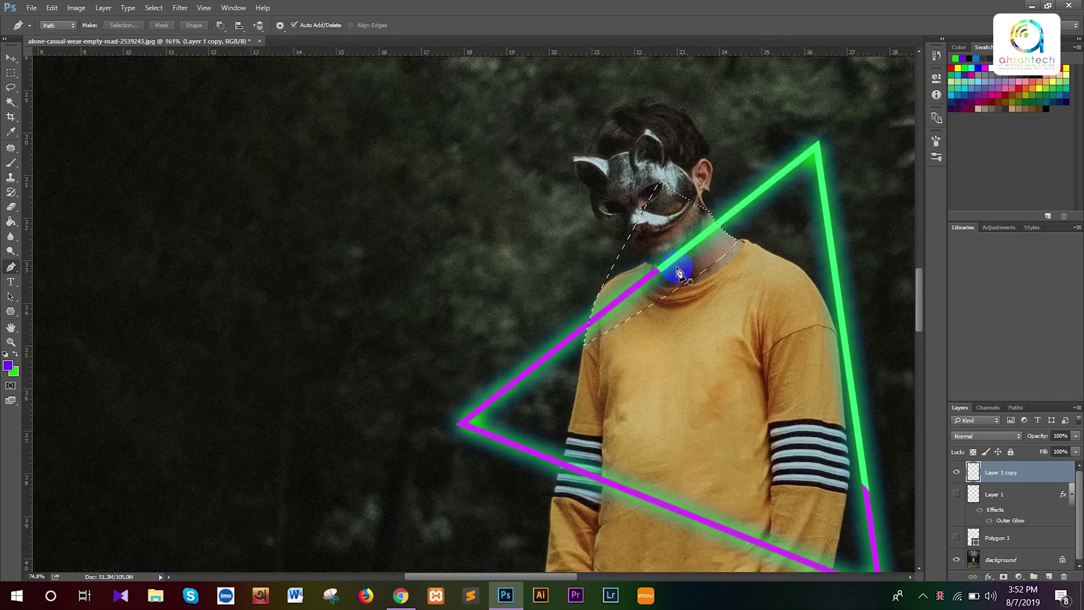
scroll(677, 268, down, 3)
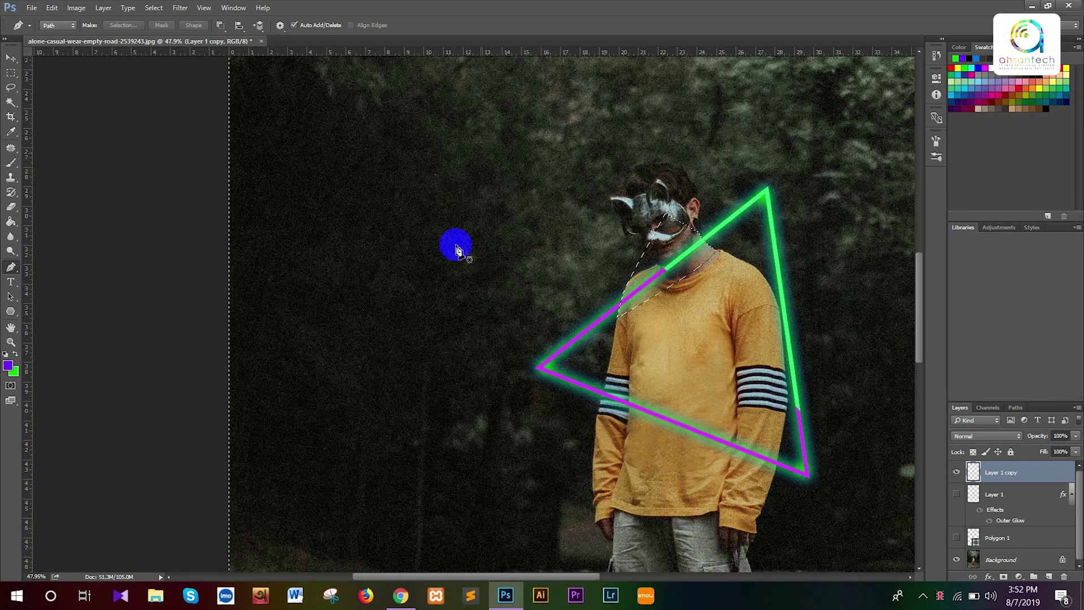
click(160, 9)
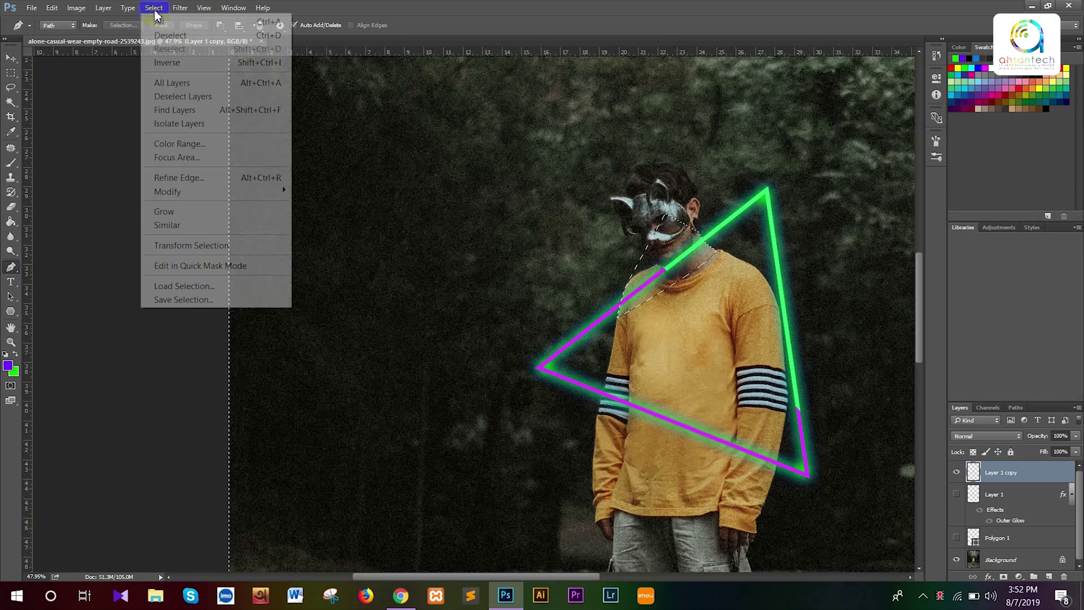
click(174, 63)
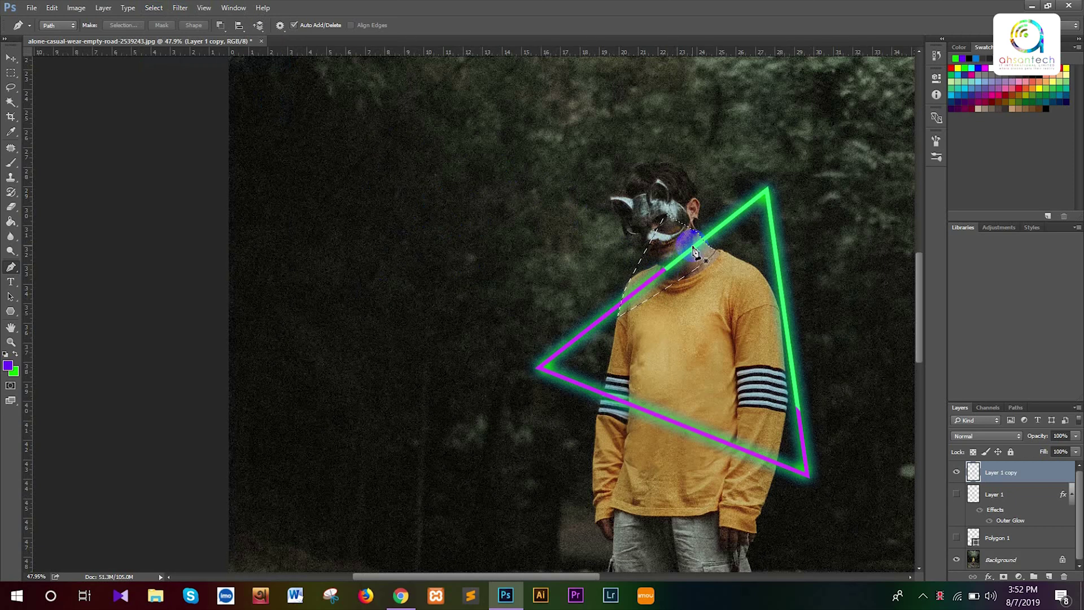
key(Delete)
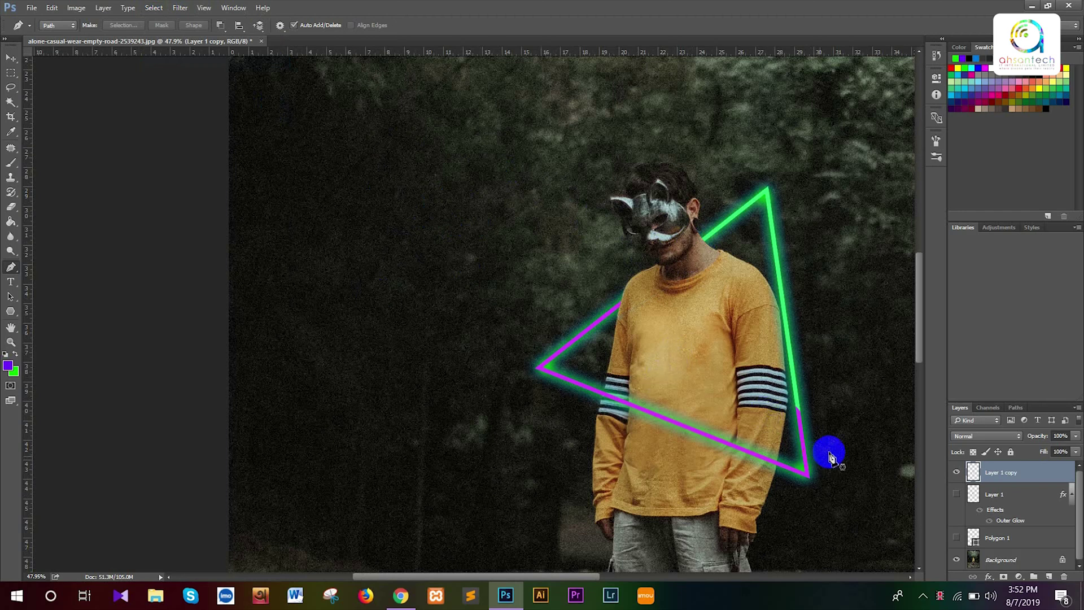
Lock Layer 1 copy's transparent pixels and clone purple over the green joint beside the striped sleeve using the Clone Stamp at brush size 20
scroll(816, 428, up, 2)
scroll(799, 412, up, 6)
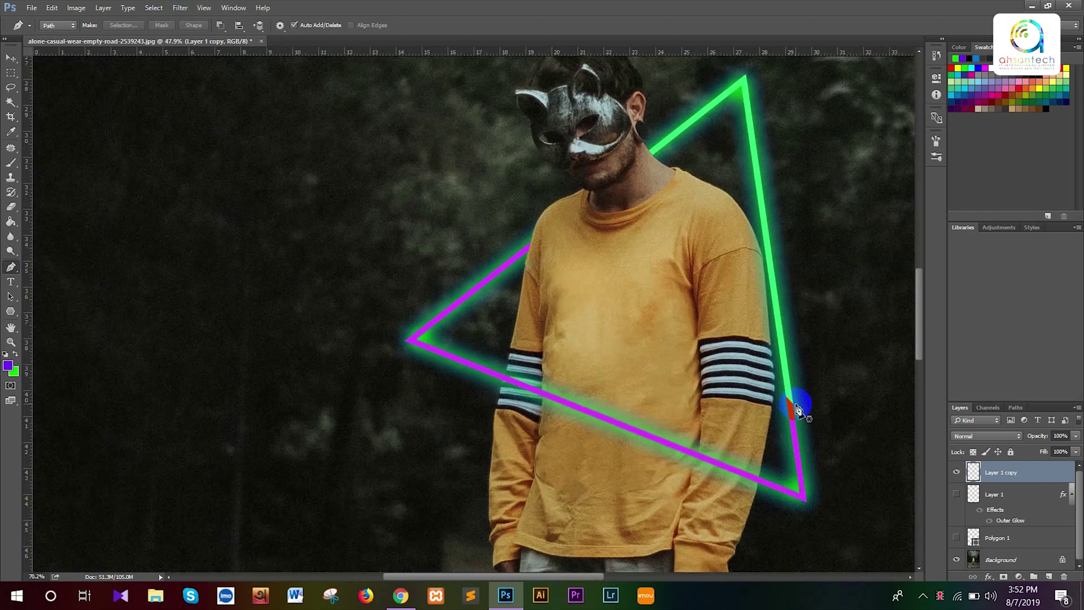
scroll(797, 410, up, 8)
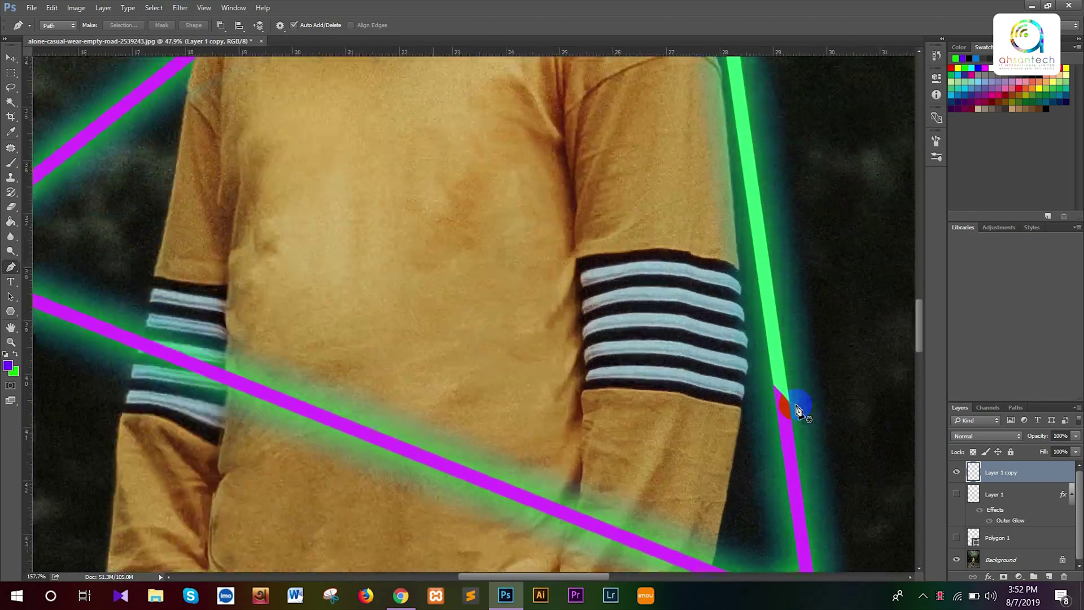
scroll(798, 410, up, 4)
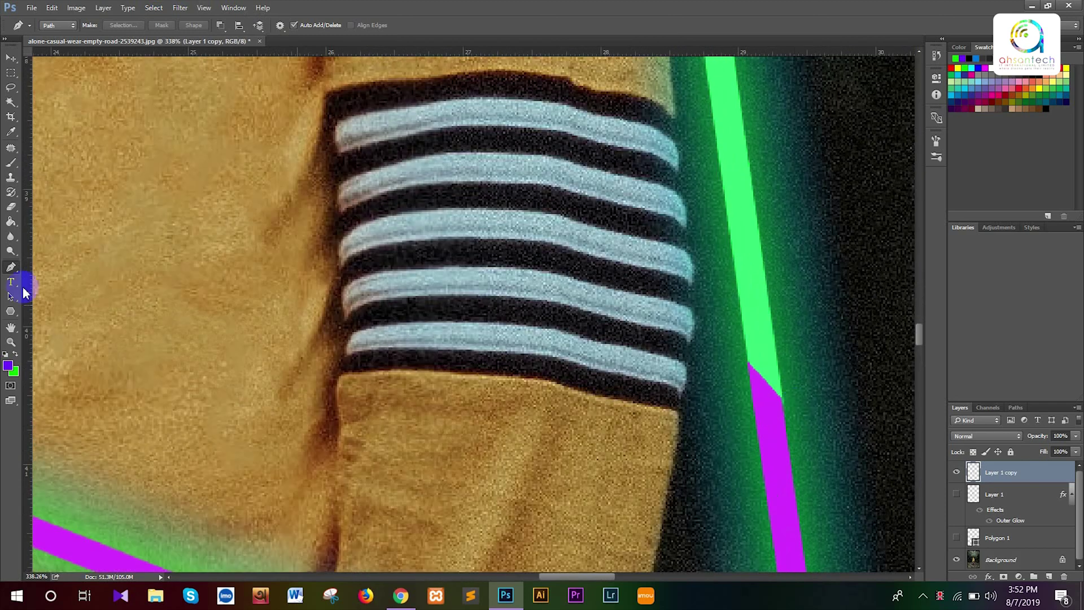
click(12, 179)
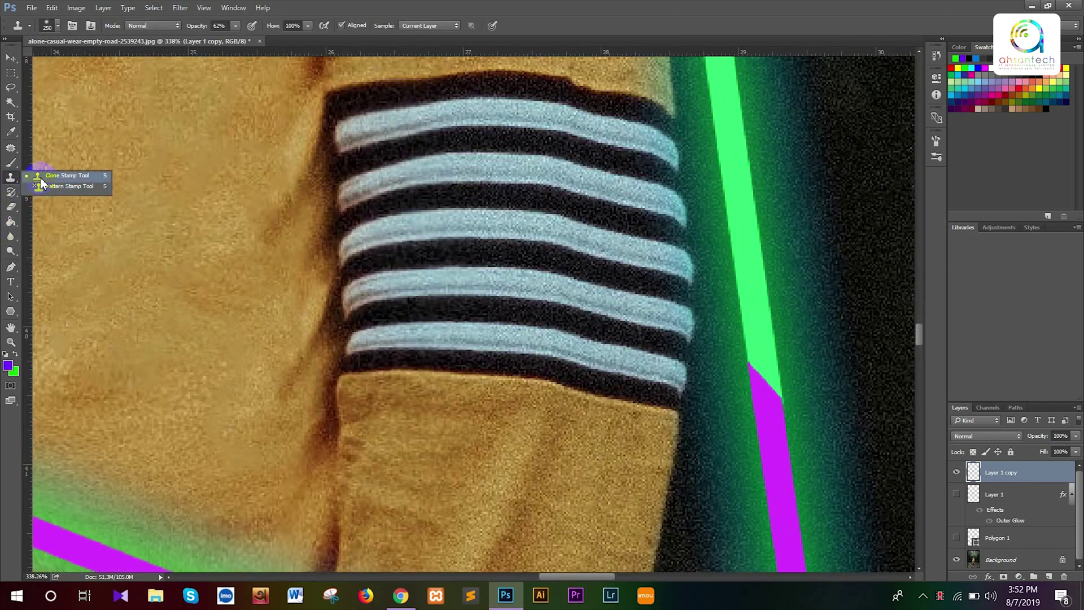
click(40, 179)
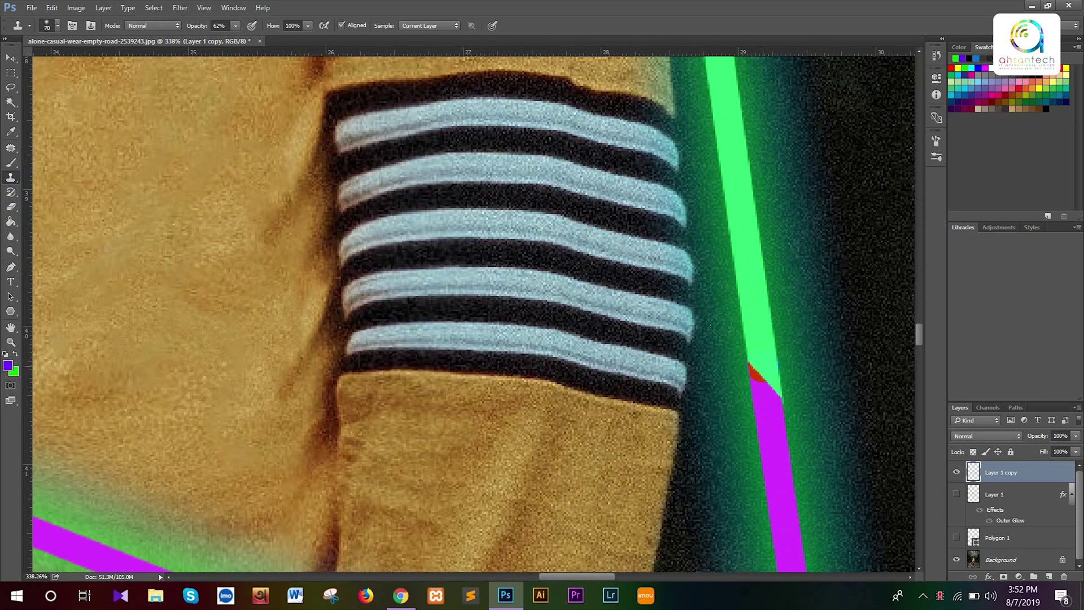
key(bracketleft)
click(739, 355)
alt+click(761, 335)
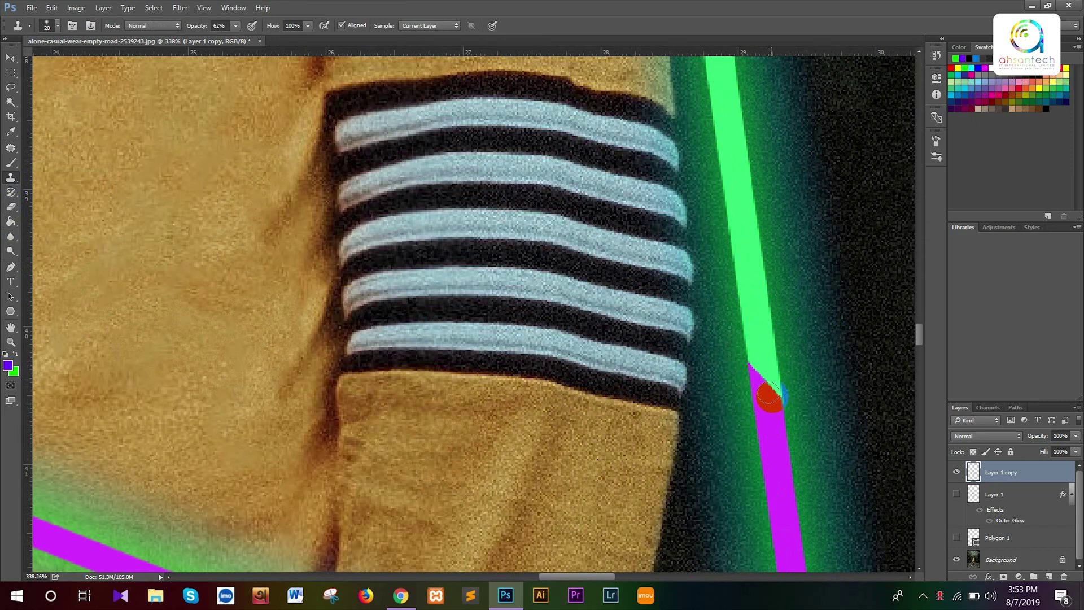
key(ctrl+z)
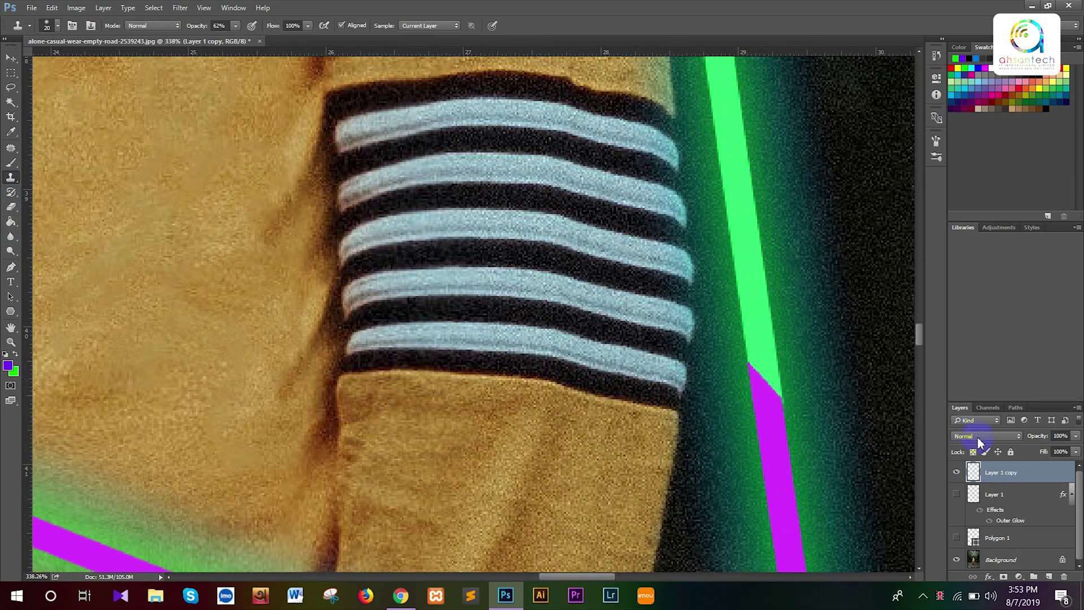
click(973, 454)
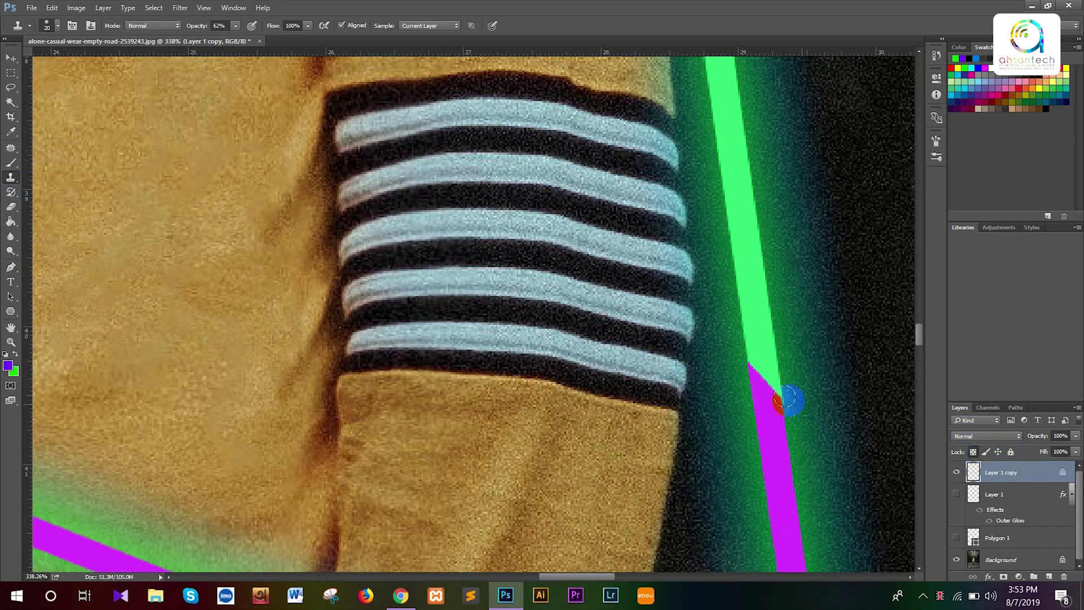
mouse_move(781, 390)
mouse_down()
mouse_move(767, 388)
mouse_move(772, 408)
mouse_move(744, 360)
mouse_move(757, 363)
mouse_move(766, 388)
mouse_up()
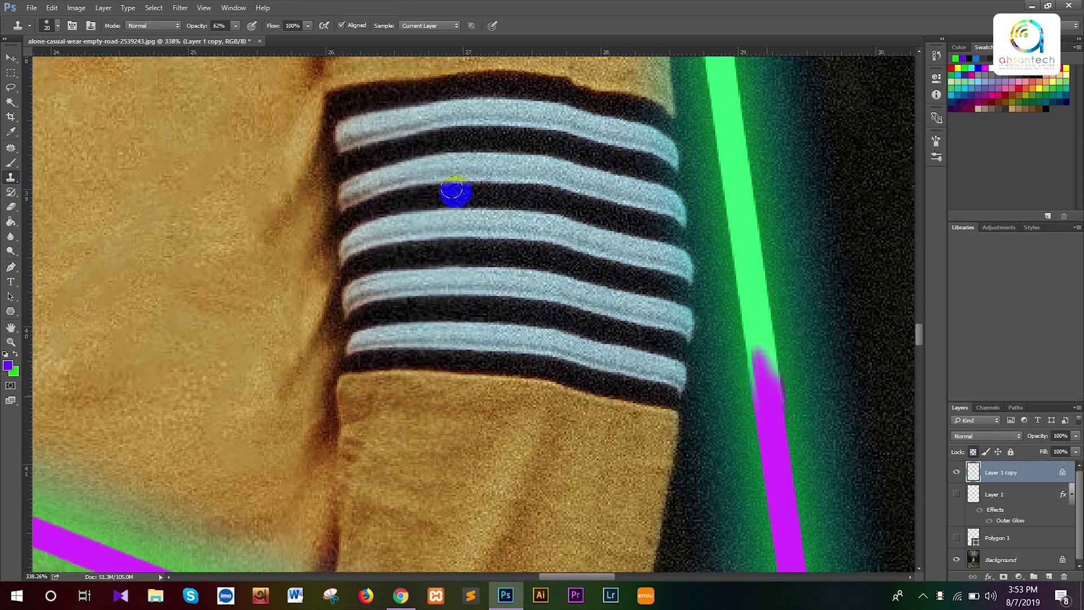
Set the Clone Stamp opacity to 20% and blend the green-to-purple transition on the triangle edge beside the striped sleeve
click(229, 27)
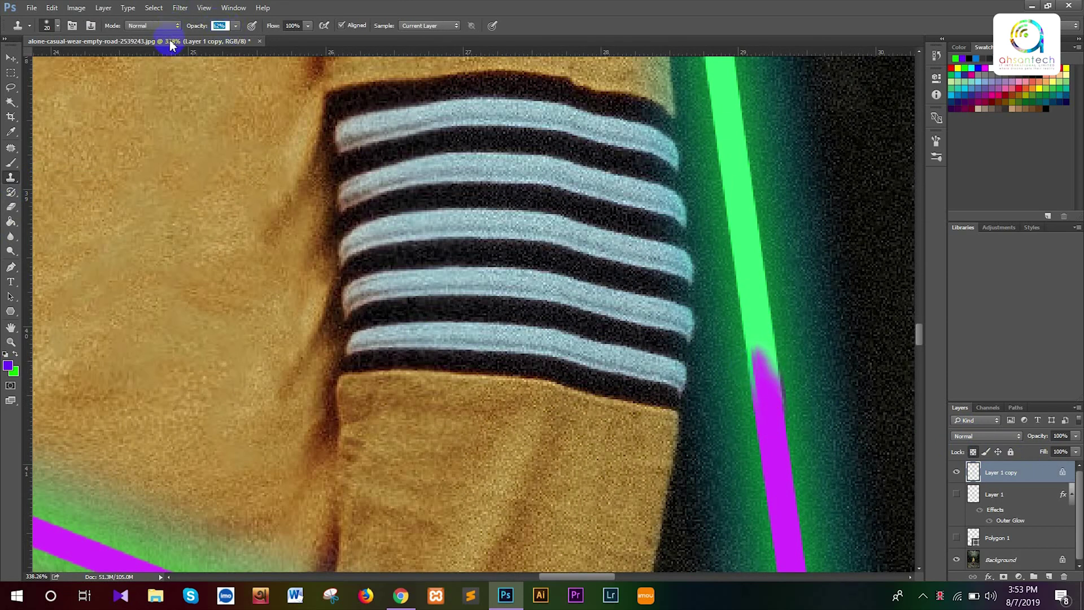
text(20)
alt+click(770, 422)
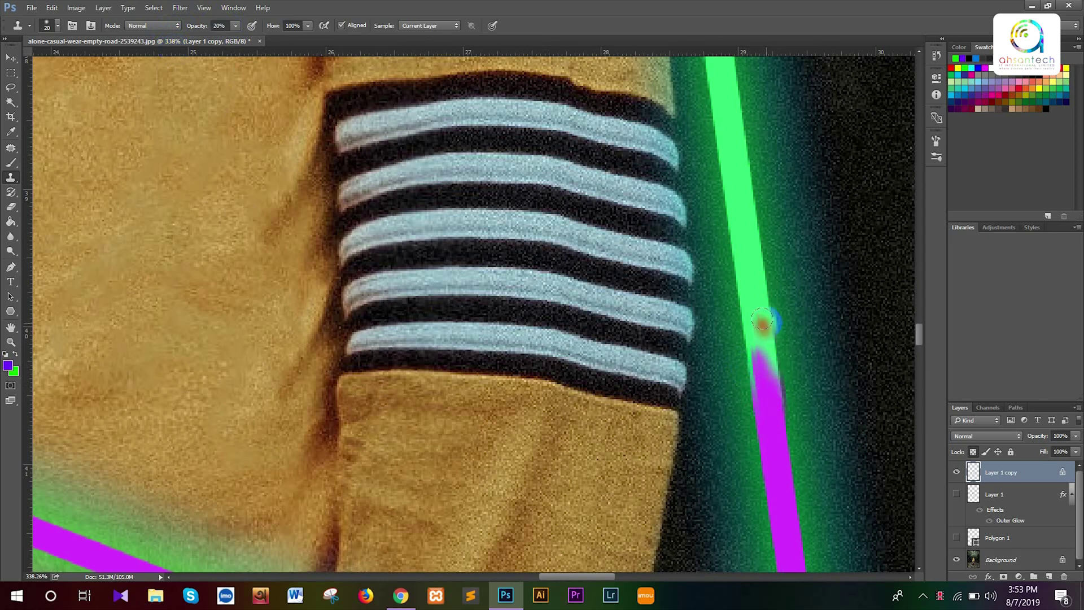
mouse_move(750, 306)
mouse_down()
mouse_move(764, 389)
mouse_move(742, 347)
mouse_move(752, 398)
mouse_move(741, 413)
mouse_move(753, 364)
mouse_move(759, 398)
mouse_move(768, 376)
mouse_move(752, 365)
mouse_move(763, 401)
mouse_move(771, 371)
mouse_move(758, 366)
mouse_move(763, 386)
mouse_move(747, 381)
mouse_move(752, 409)
mouse_up()
scroll(806, 401, down, 6)
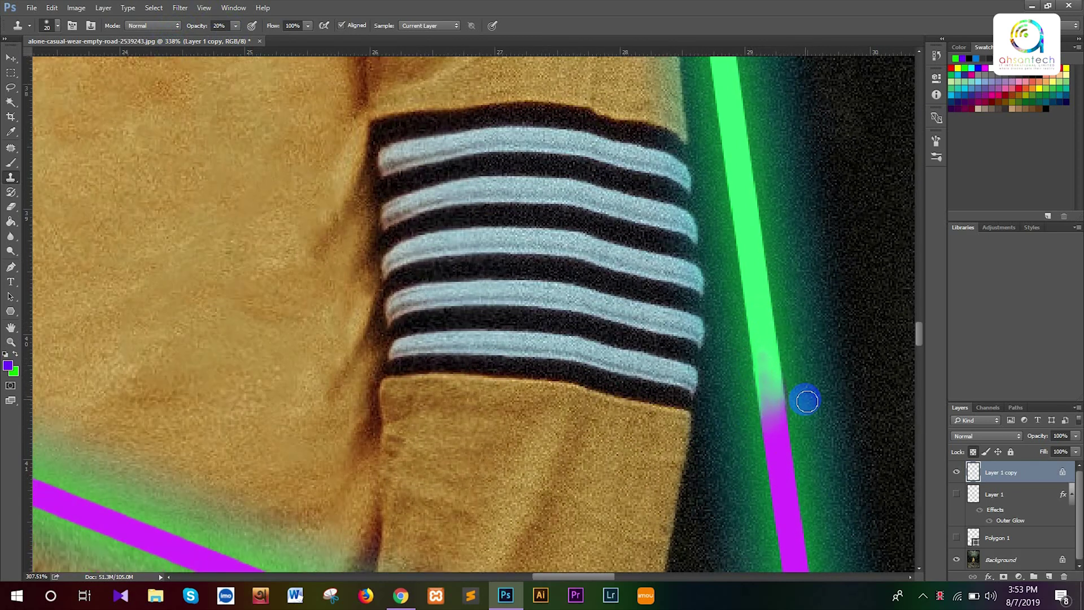
scroll(809, 403, down, 5)
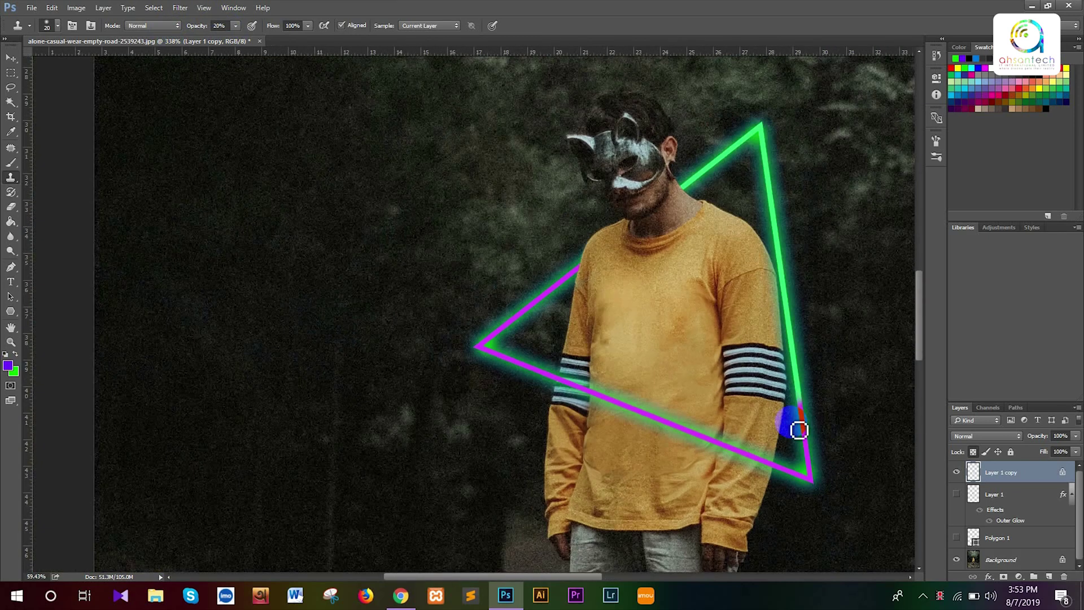
scroll(820, 404, down, 3)
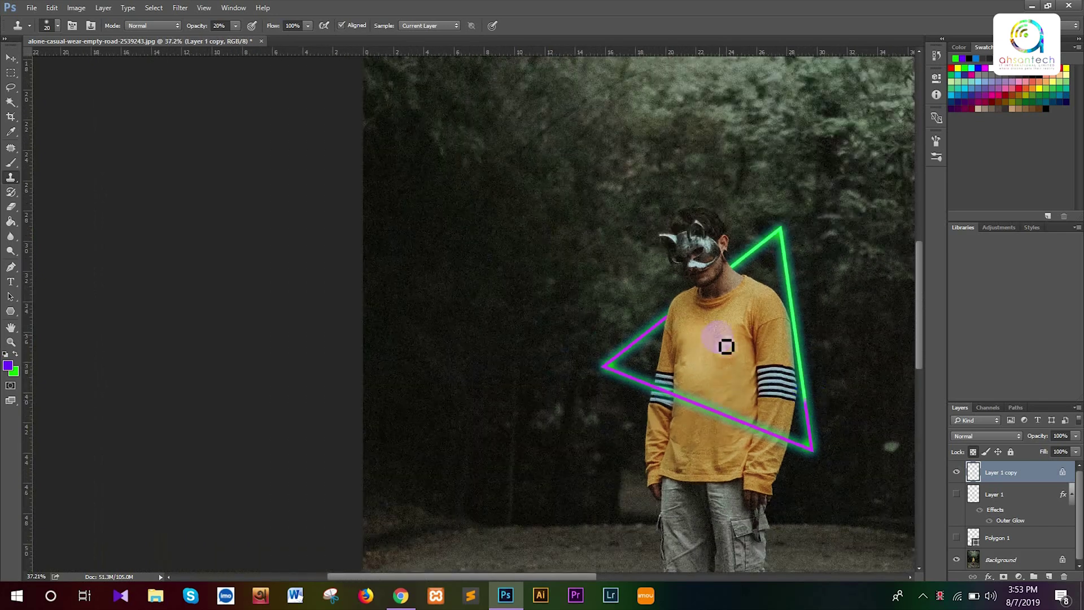
Briefly show and hide Layer 1 to compare the full triangle with the cut-out version on Layer 1 copy
scroll(723, 356, down, 1)
scroll(724, 355, up, 3)
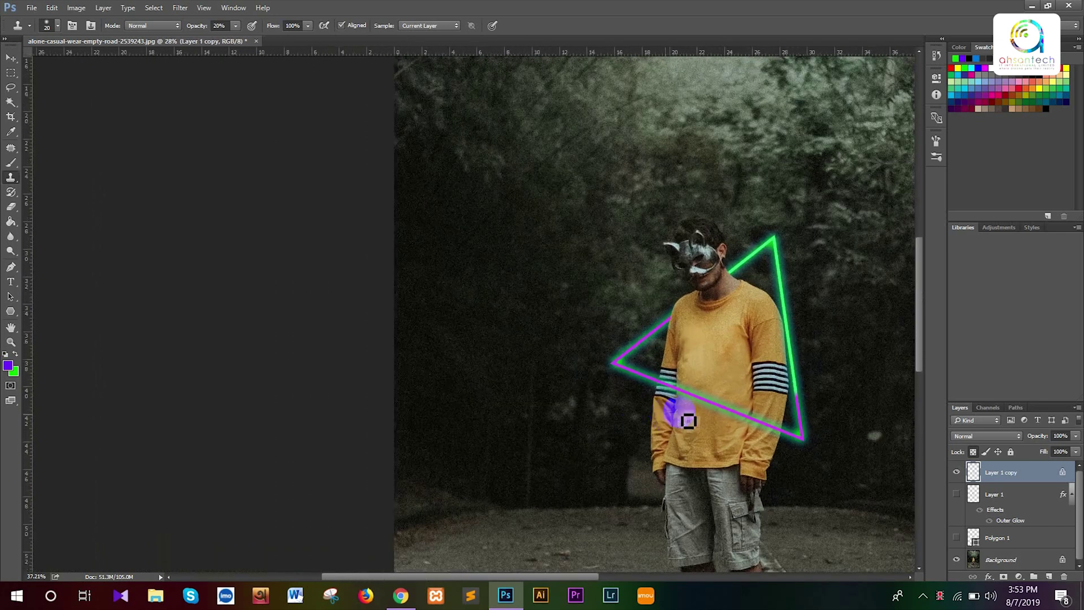
scroll(687, 420, up, 8)
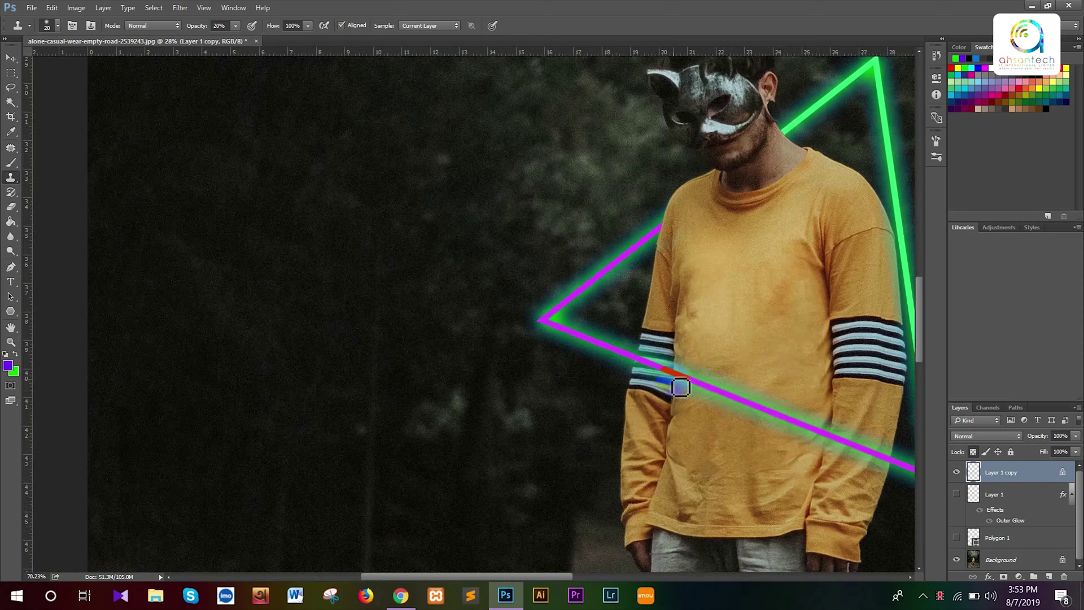
scroll(681, 387, up, 1)
scroll(681, 386, down, 2)
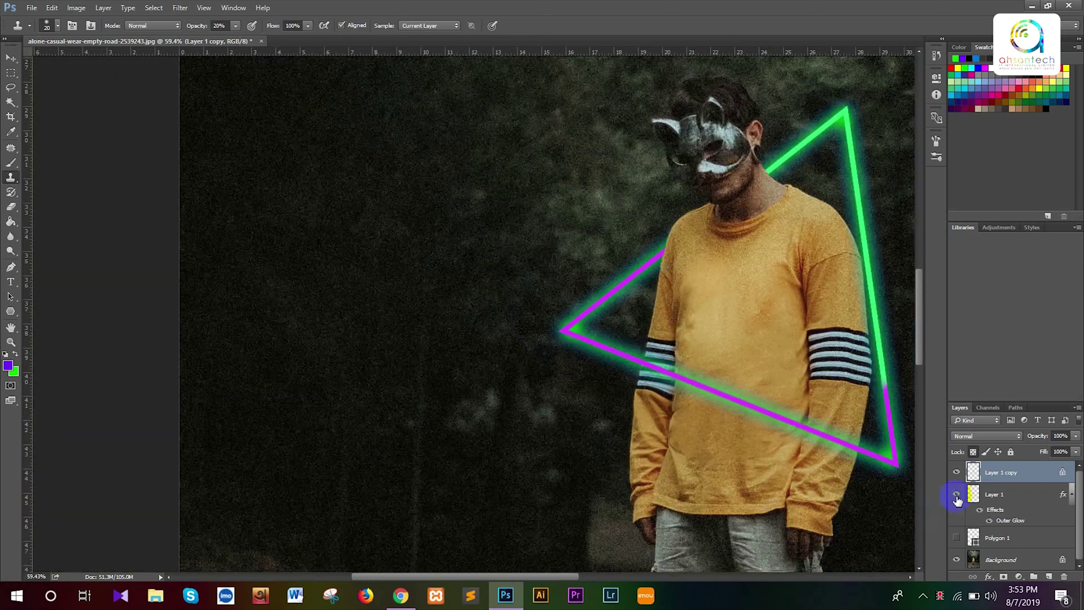
click(956, 496)
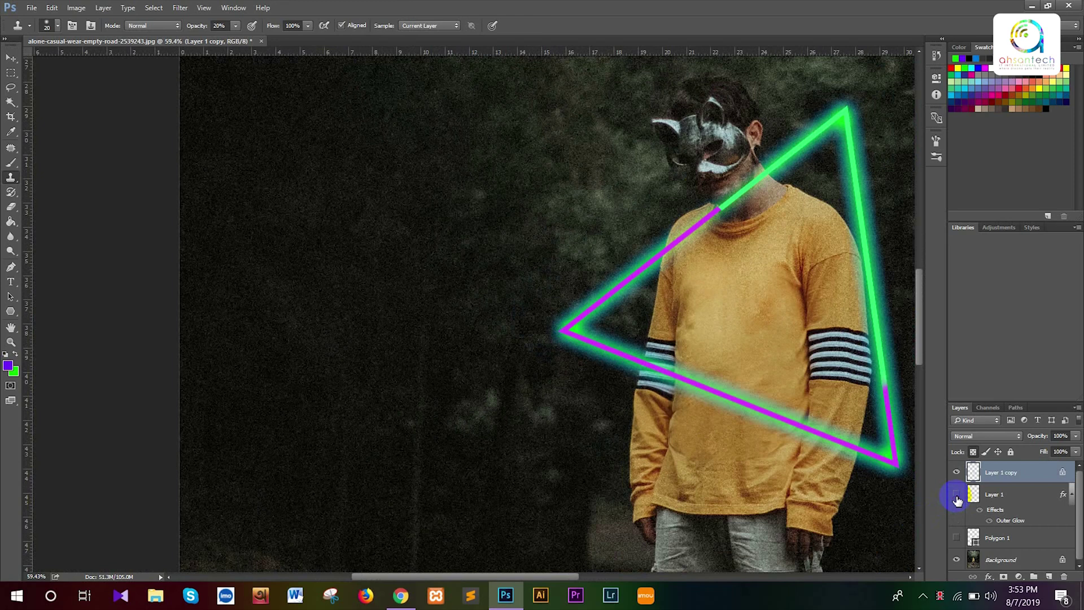
click(957, 496)
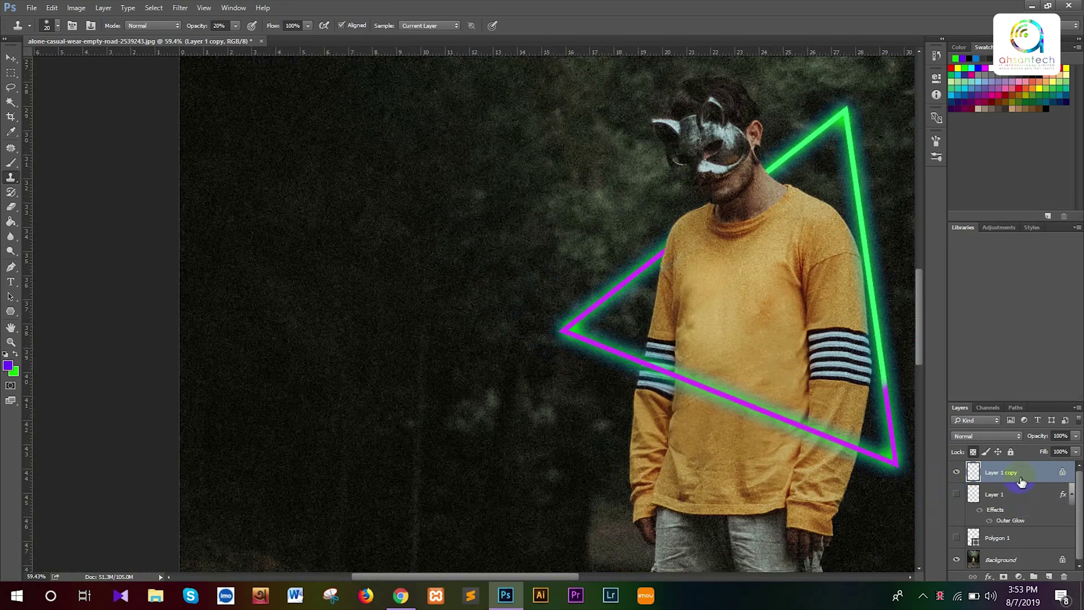
alt+scroll(796, 480, down, 2)
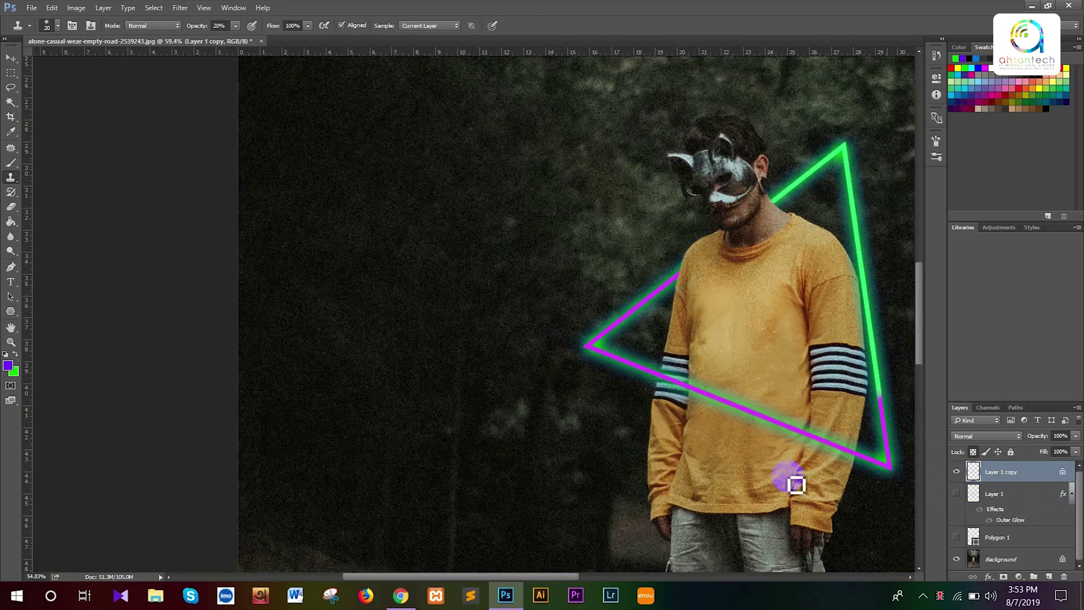
alt+scroll(788, 490, down, 4)
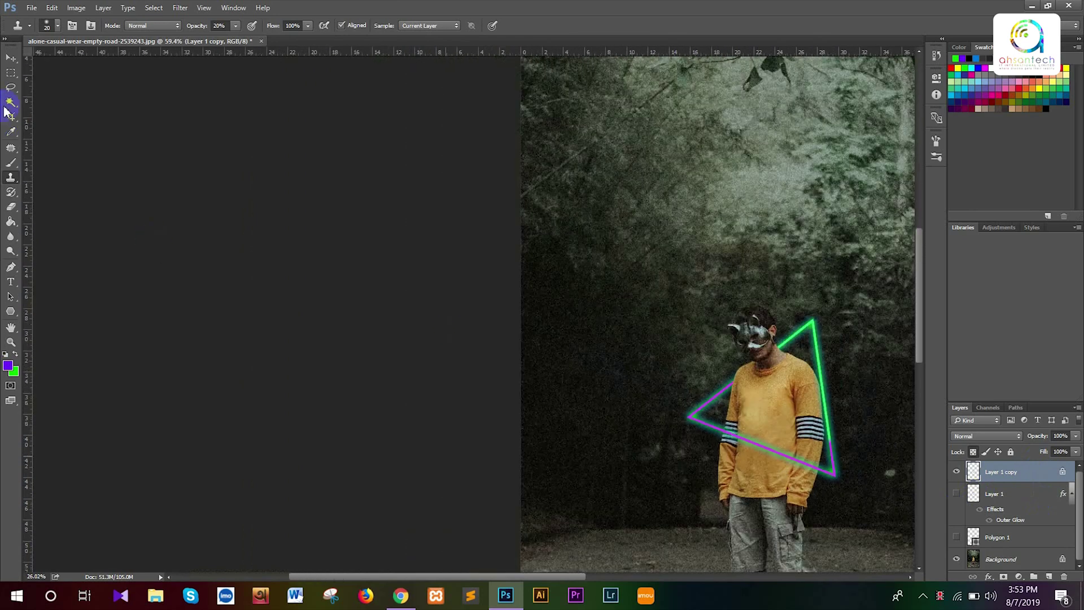
Add an Outer Glow effect to Layer 1 copy and lower the glow's opacity to 17%
click(13, 60)
mouse_move(654, 325)
mouse_down()
mouse_move(537, 268)
mouse_move(432, 182)
mouse_up()
alt+scroll(505, 243, up, 3)
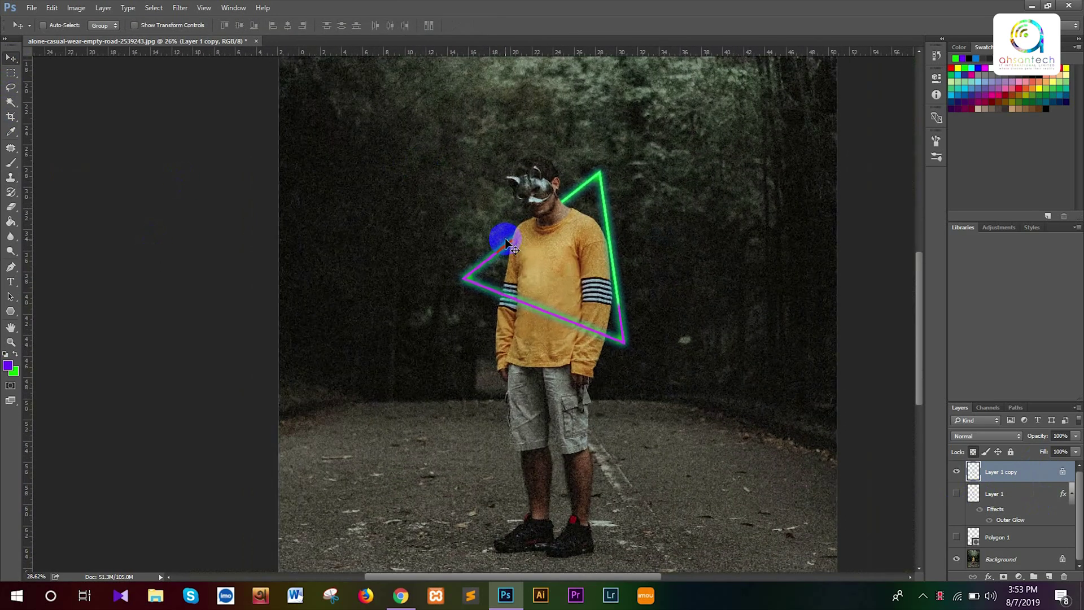
alt+scroll(506, 243, up, 2)
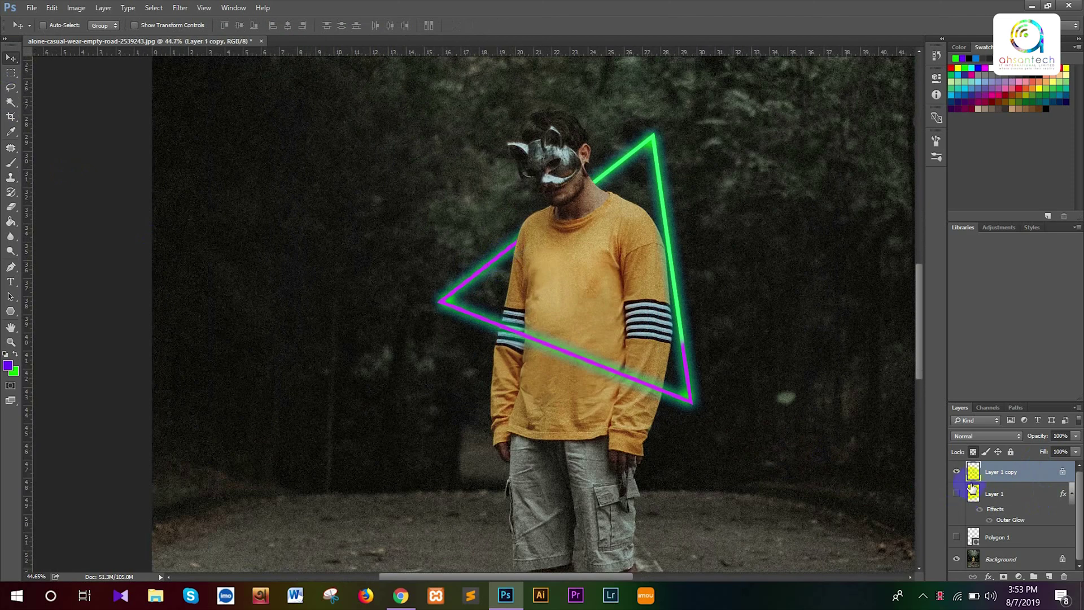
right_click(1020, 478)
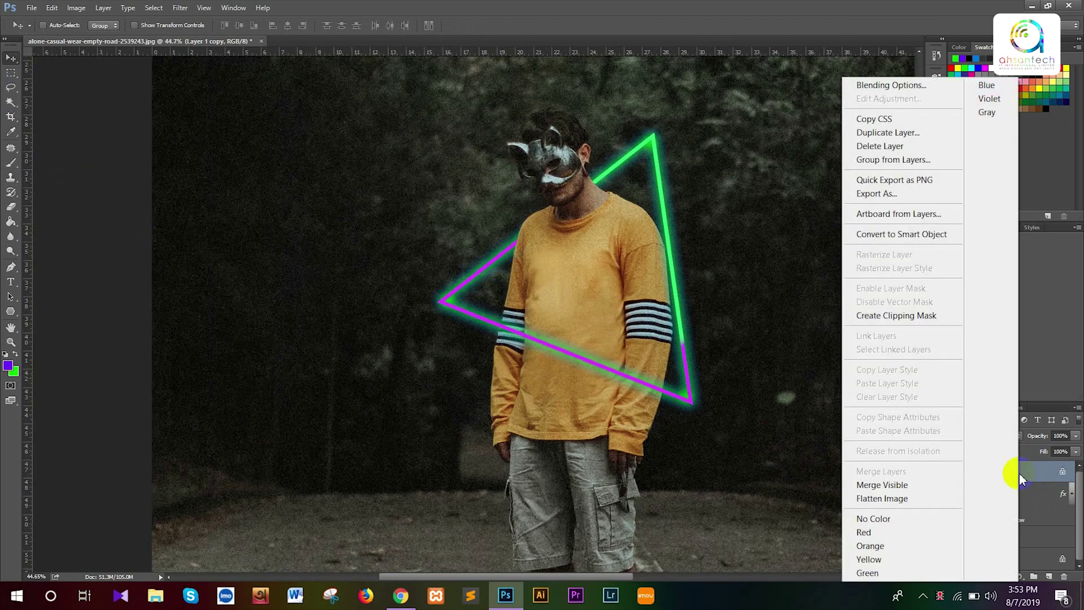
click(1019, 475)
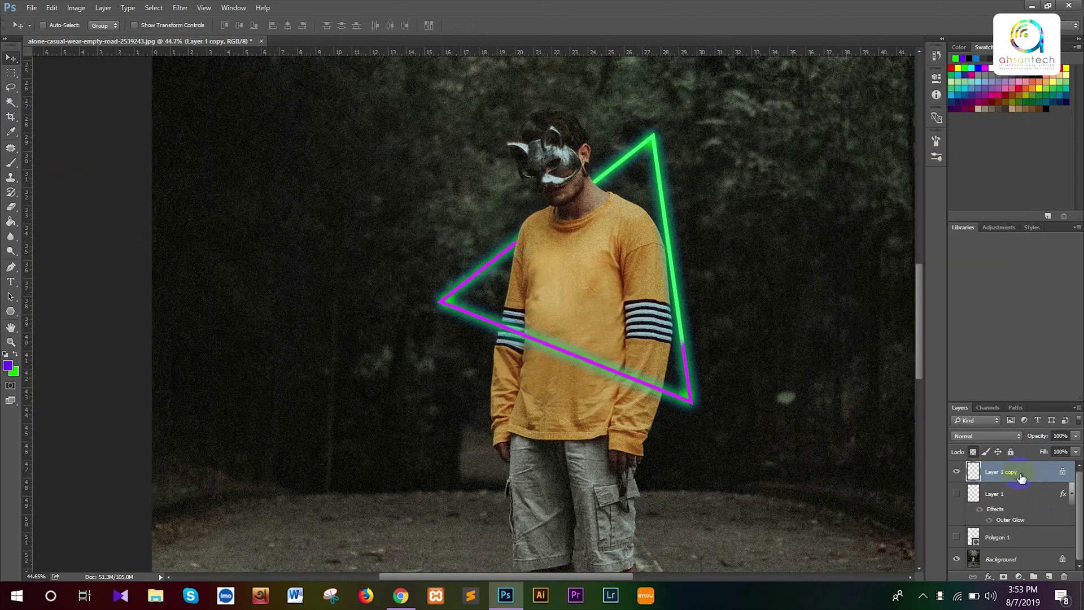
click(993, 573)
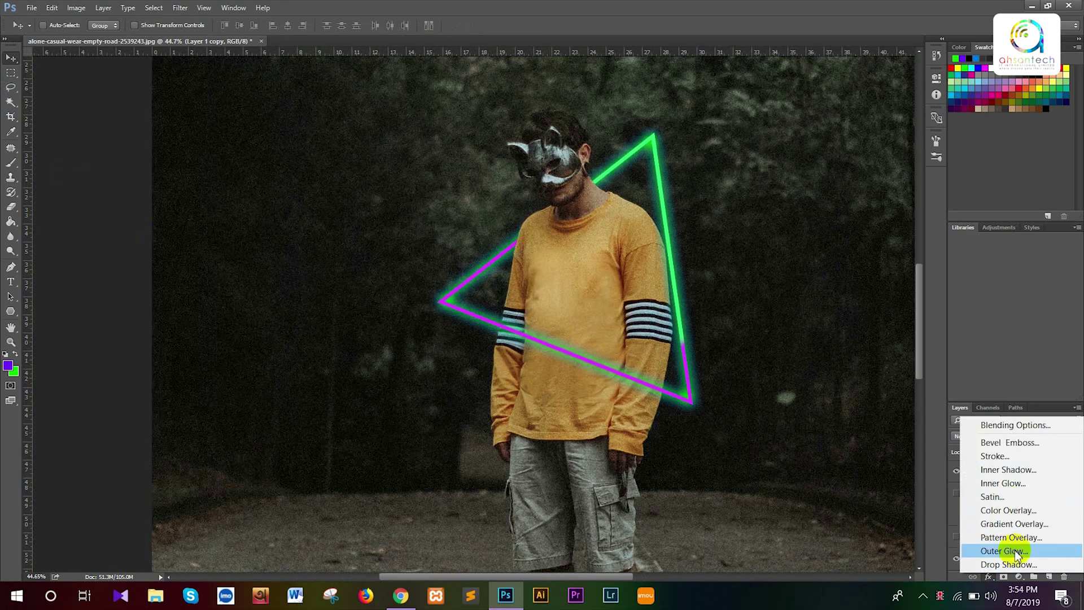
click(1017, 552)
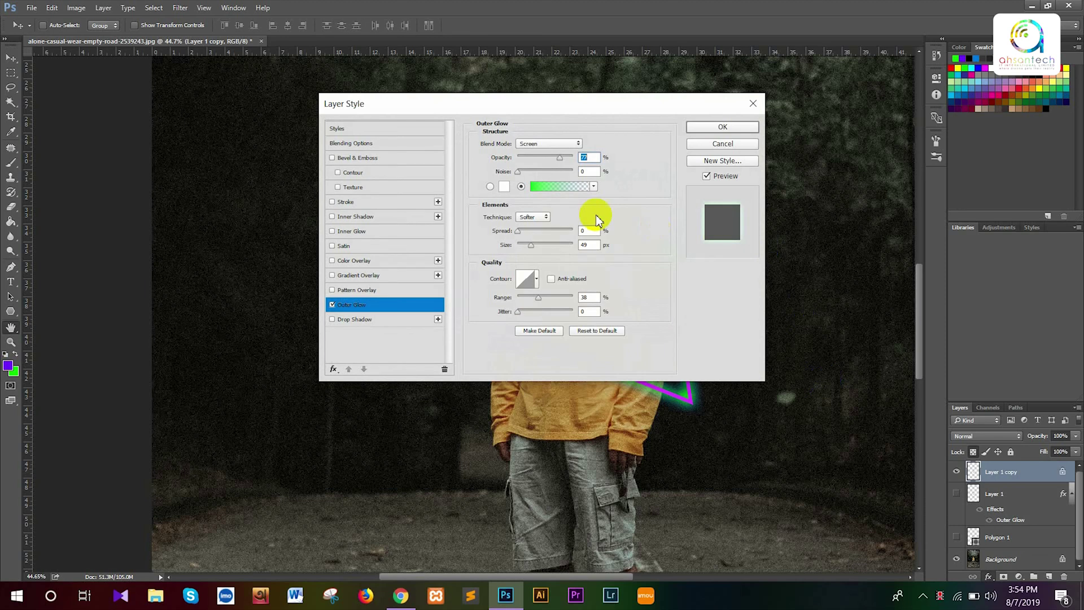
drag(552, 109, 898, 18)
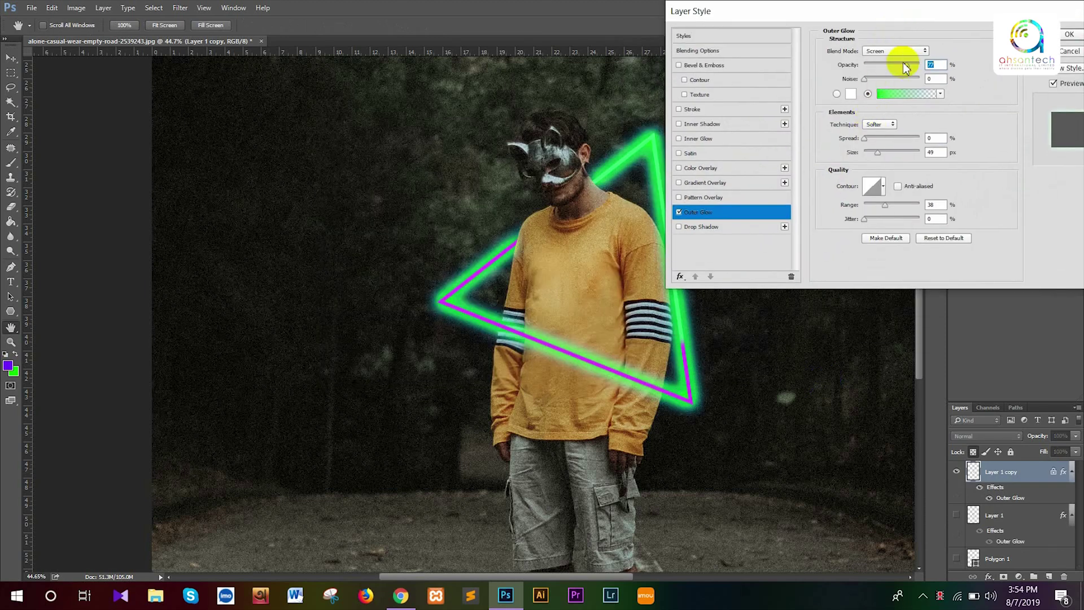
drag(907, 65, 873, 65)
Change the glow gradient's green color stop to purple dc04e4, set the glow opacity to 41% and apply the style
click(883, 95)
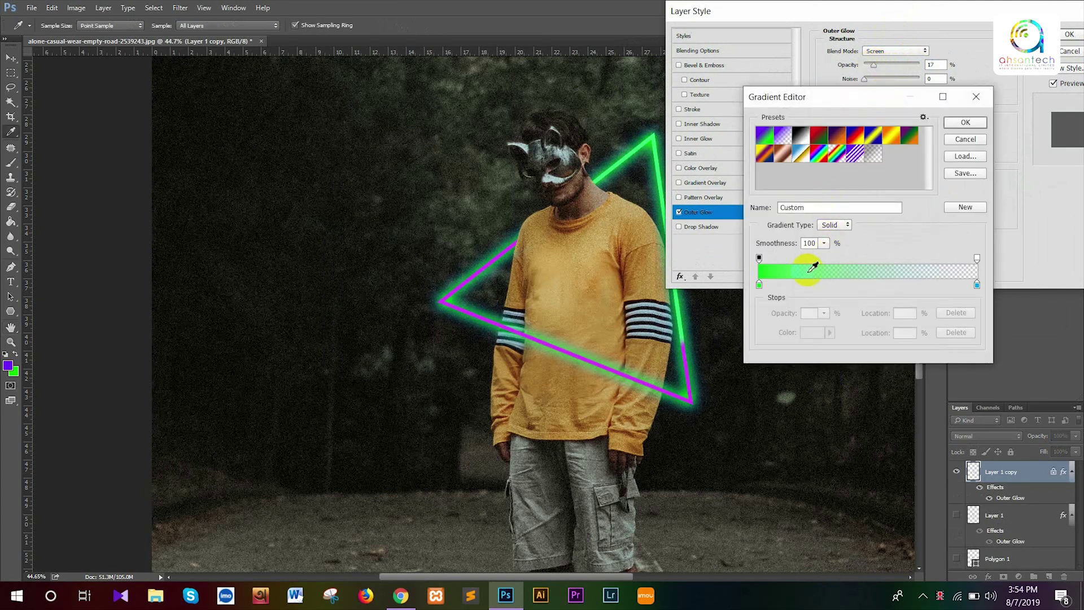
click(760, 285)
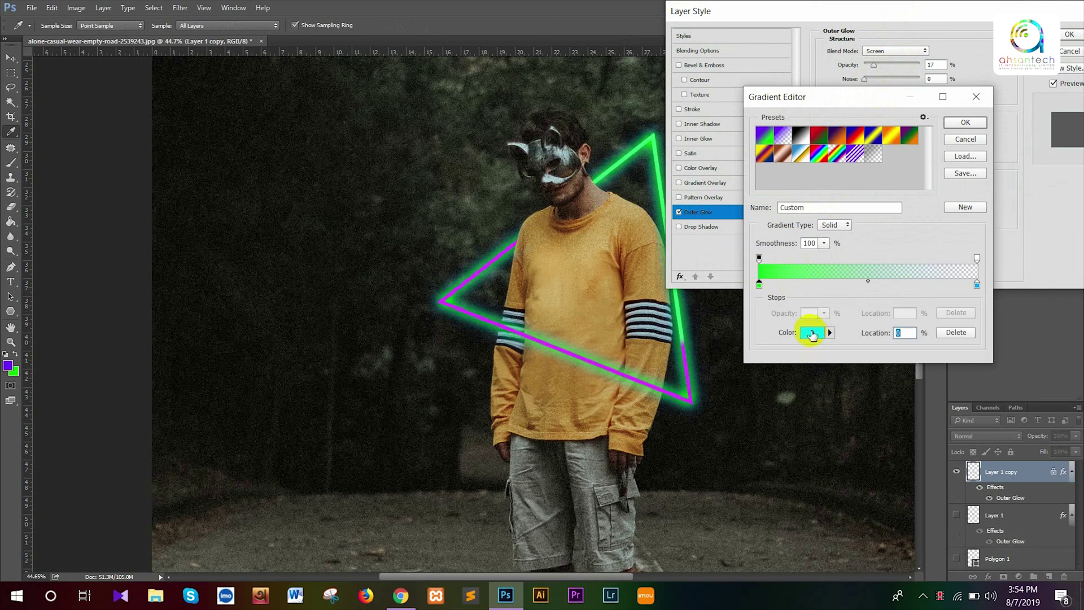
click(812, 332)
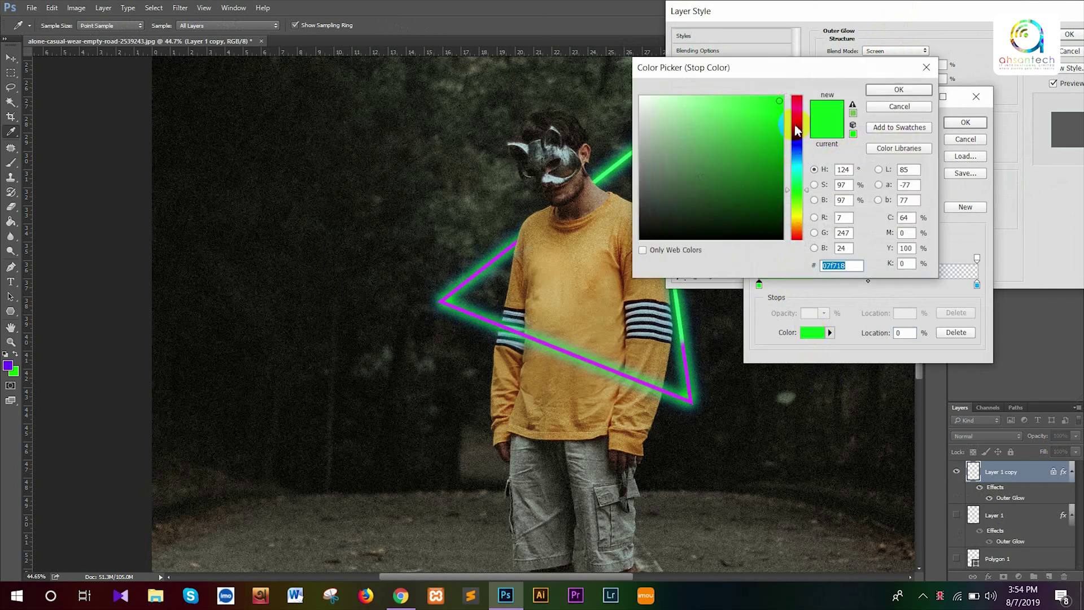
click(796, 119)
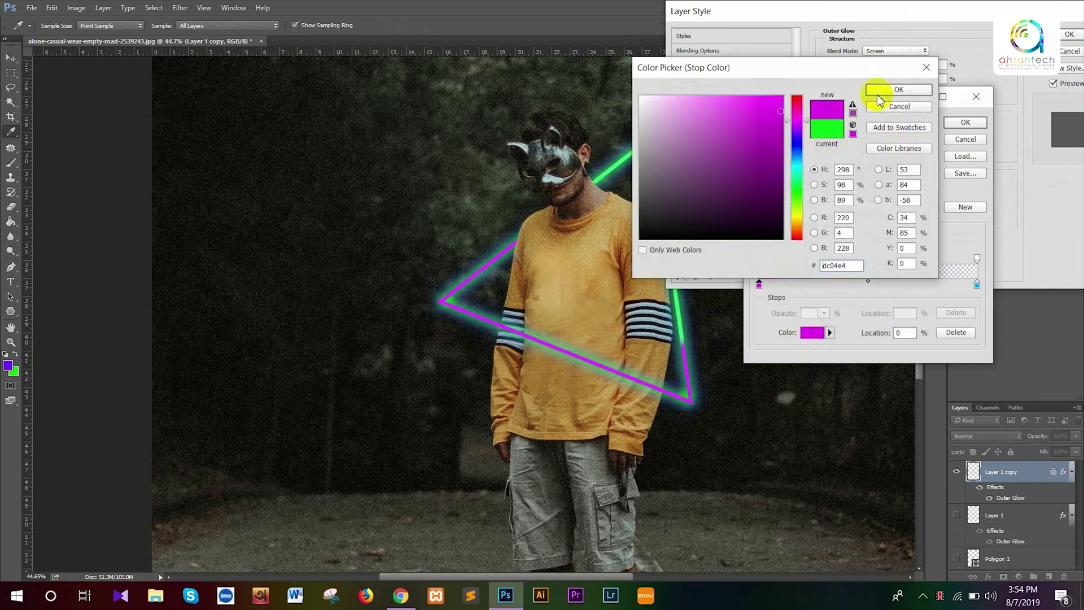
click(876, 92)
click(962, 122)
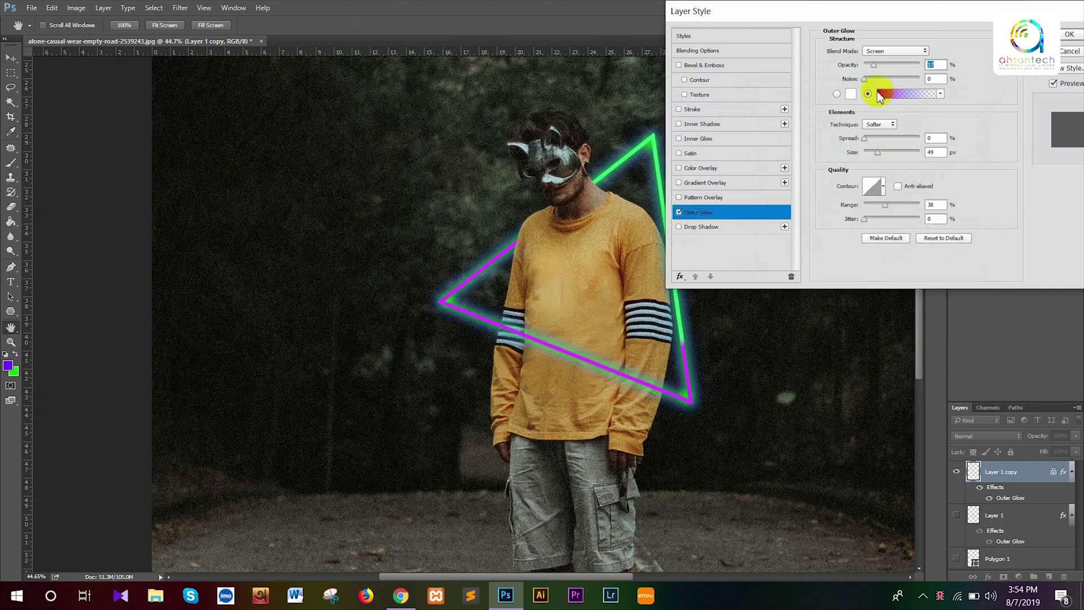
drag(886, 68, 887, 70)
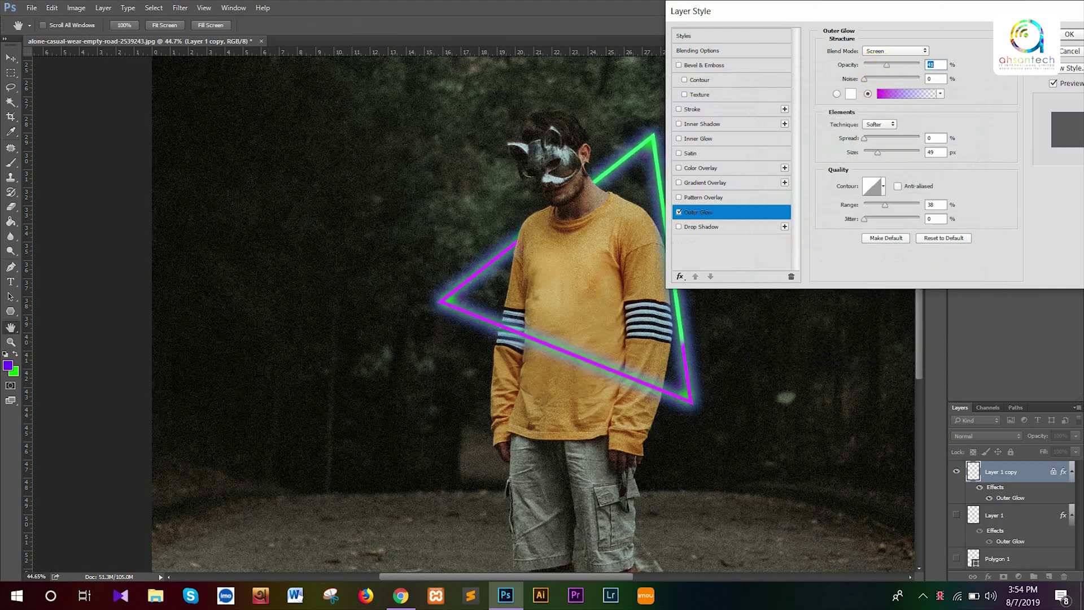
click(1051, 35)
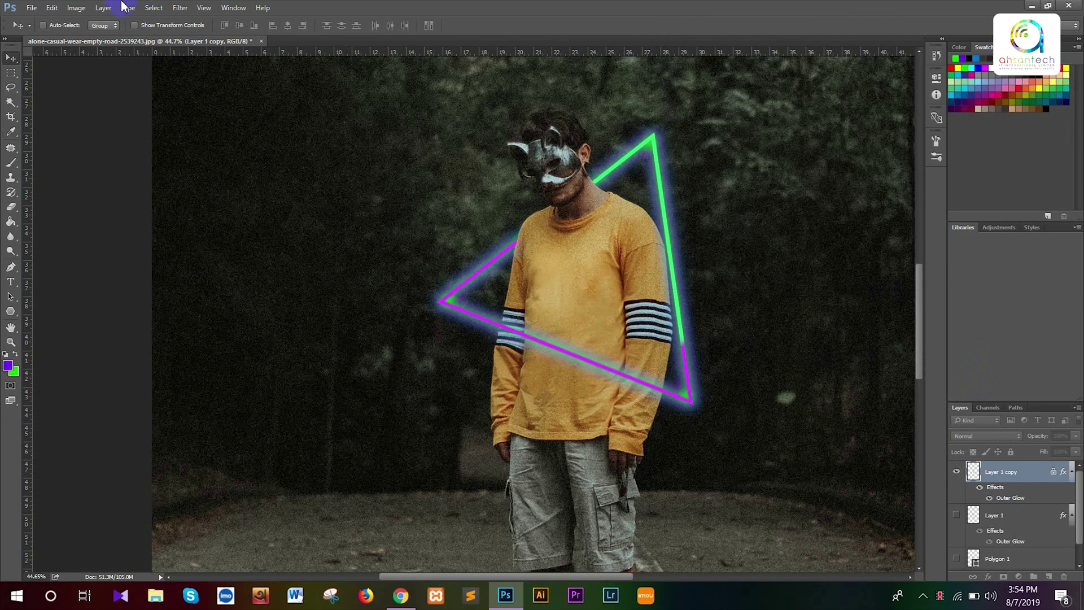
Shift the hue of Layer 1 copy to +19 with a Hue/Saturation adjustment
click(77, 8)
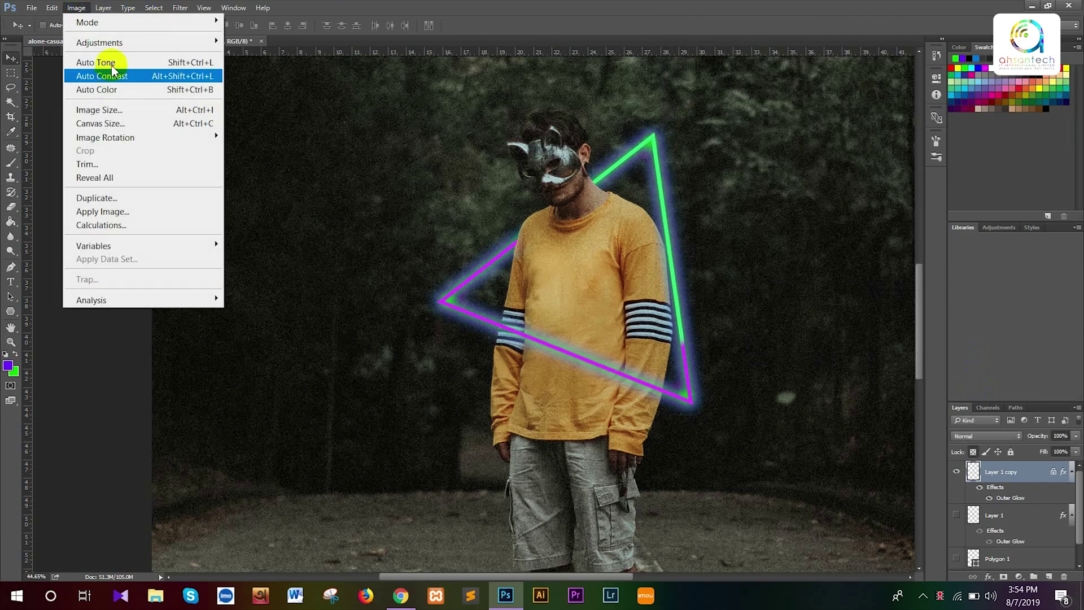
mouse_move(108, 43)
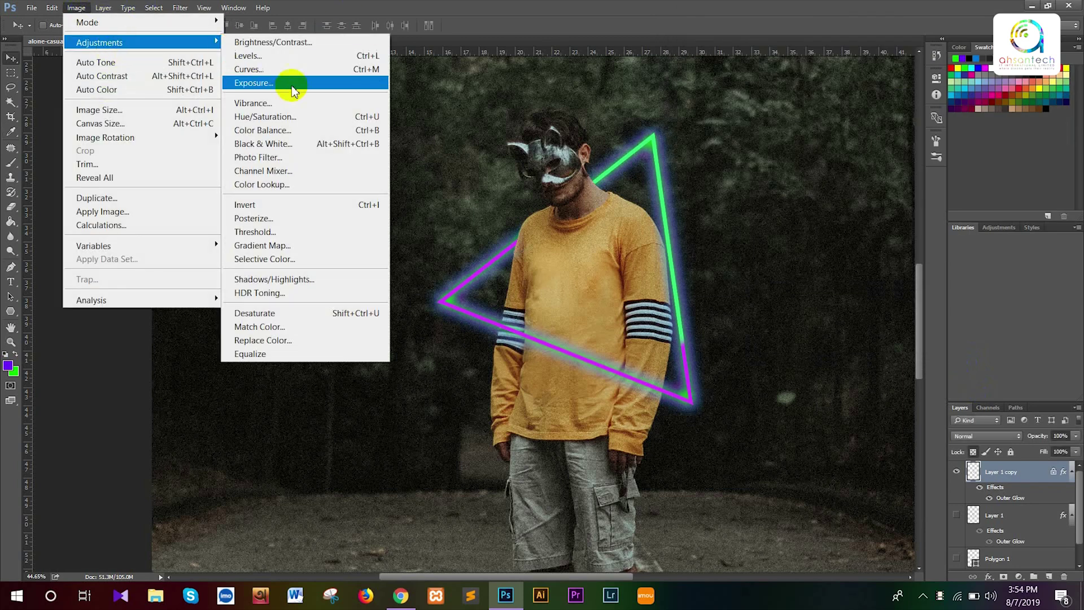
click(298, 121)
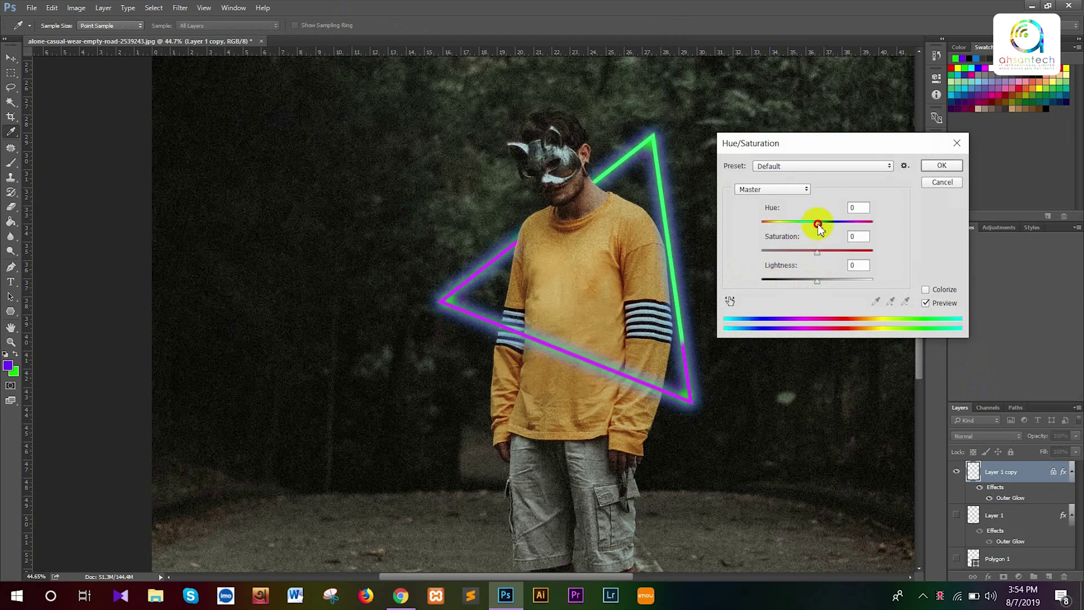
mouse_move(818, 226)
mouse_down()
mouse_move(806, 229)
mouse_move(829, 233)
mouse_up()
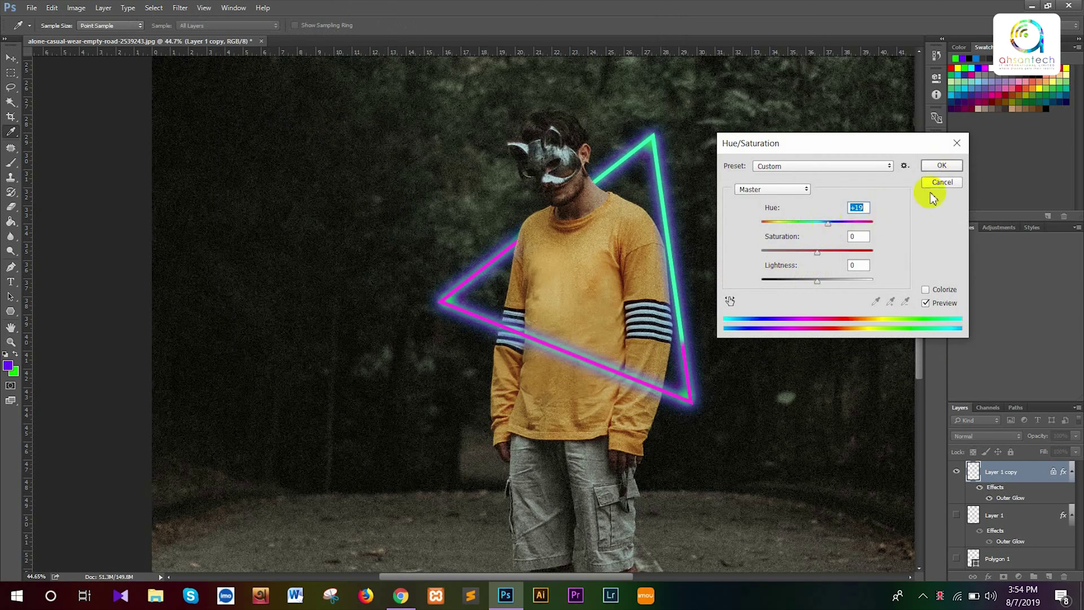
click(929, 166)
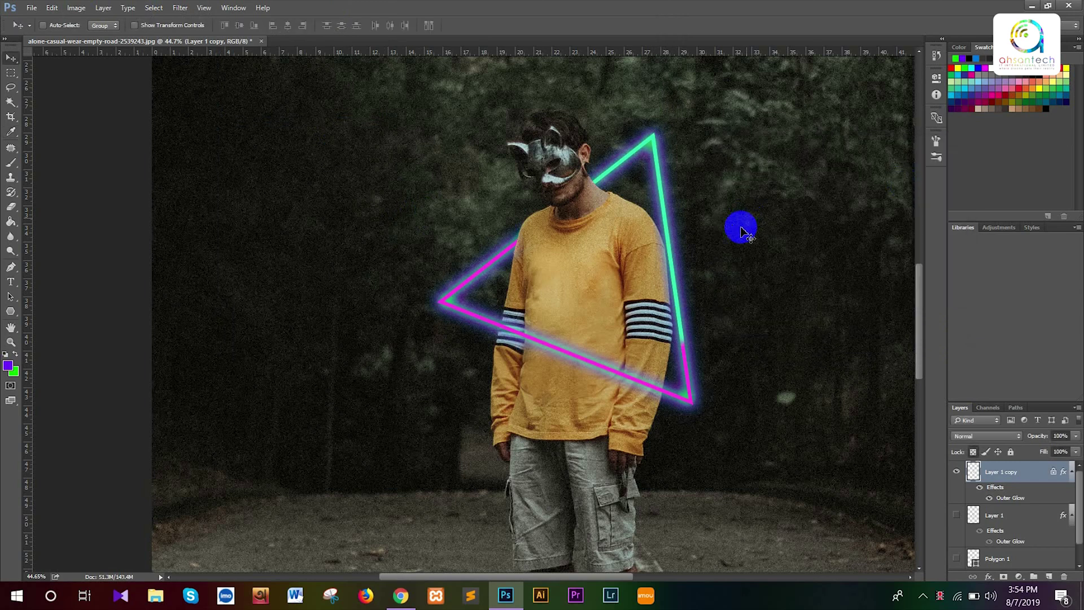
Export the image with Save for Web as a JPEG at quality 100 to the Desktop under the suggested file name
scroll(737, 240, down, 5)
scroll(737, 236, down, 2)
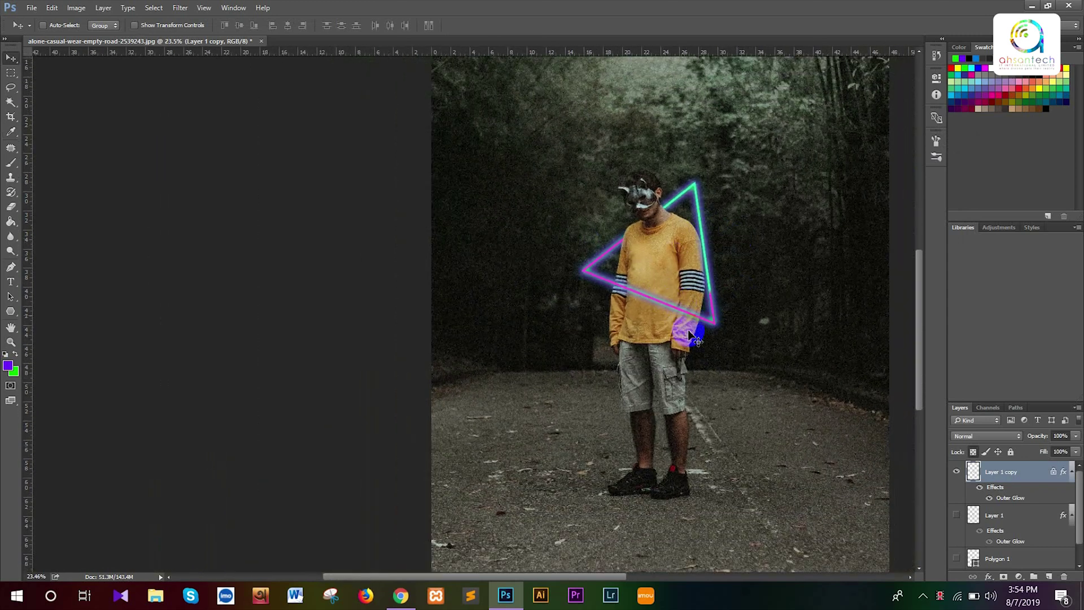
scroll(663, 223, up, 2)
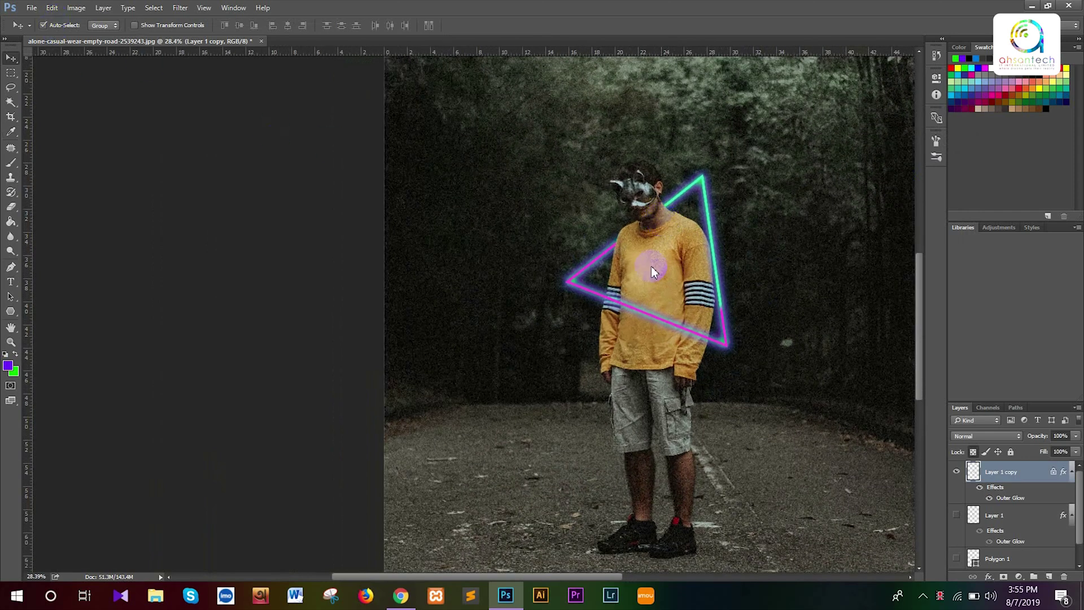
key(ctrl+alt+shift+s)
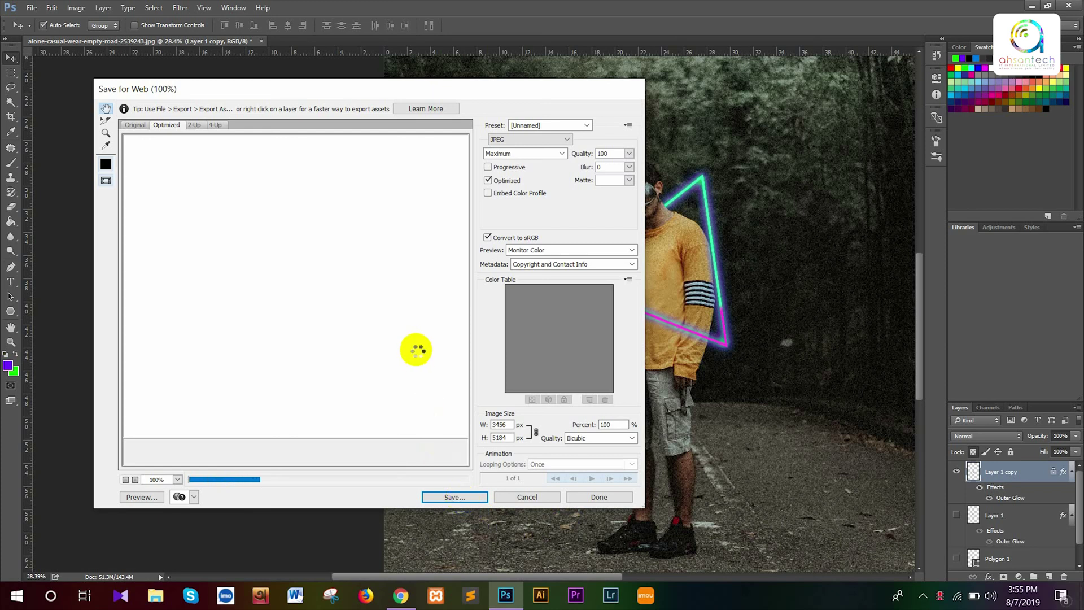
click(453, 498)
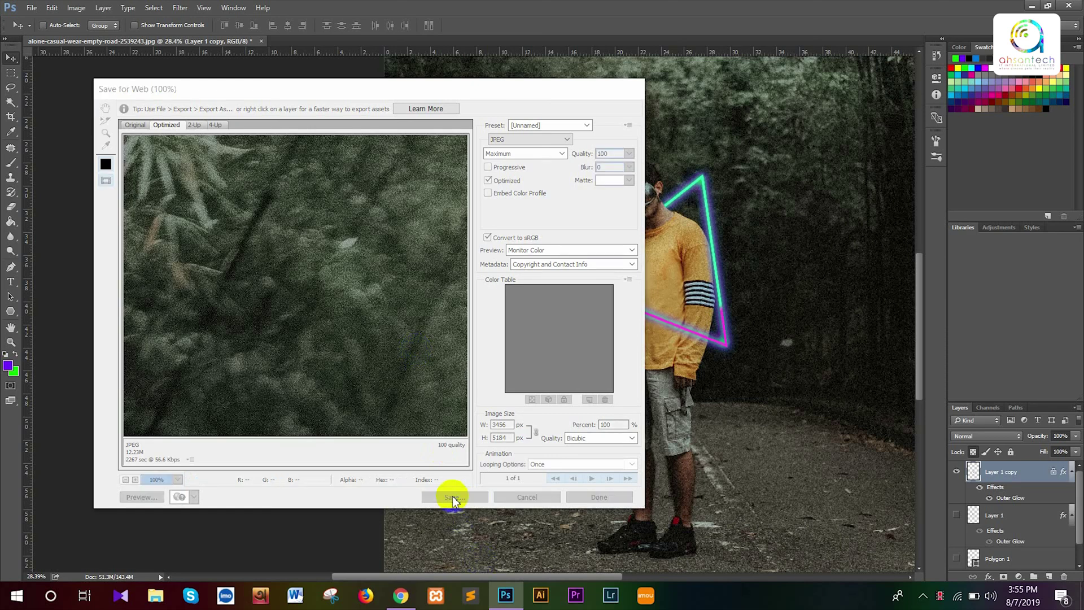
click(135, 206)
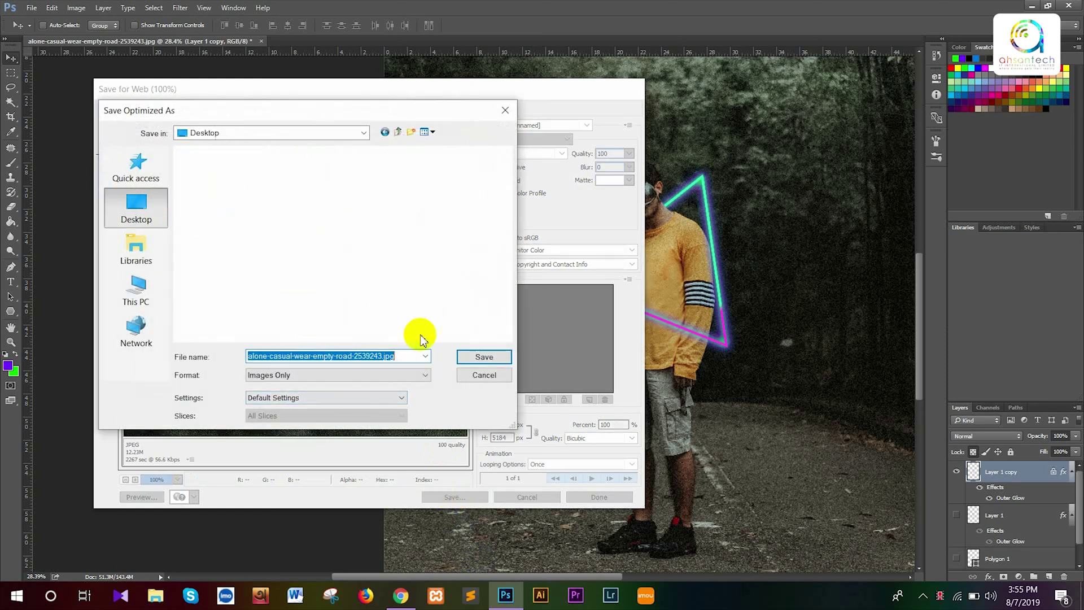
click(484, 357)
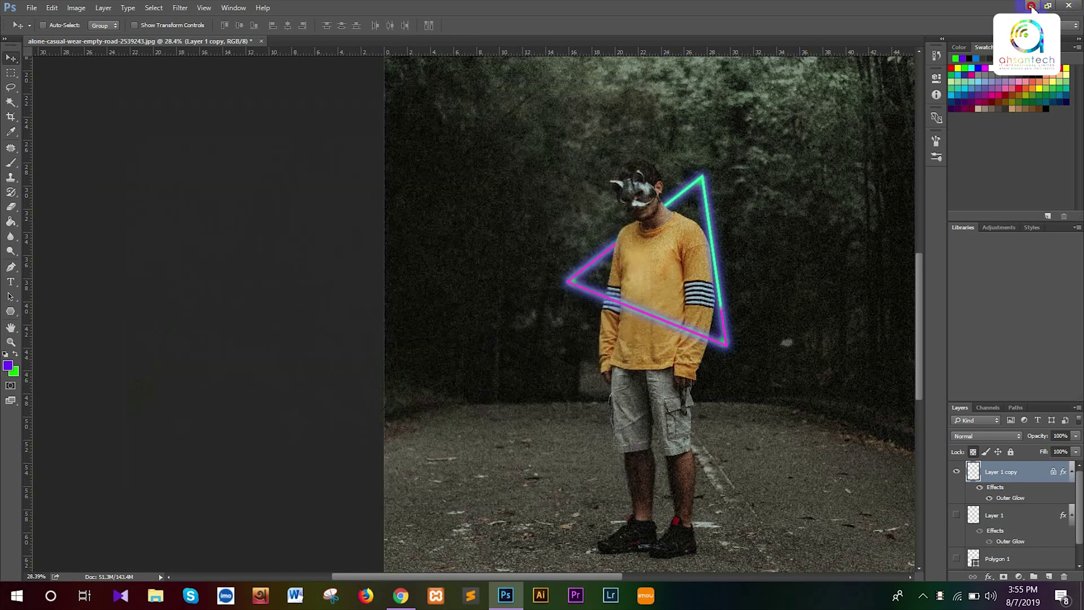
Open the exported alone-casual-wear-empty-road-2539243.jpg from the desktop, examine the glowing triangle up close and in full, and close the viewer
click(1031, 8)
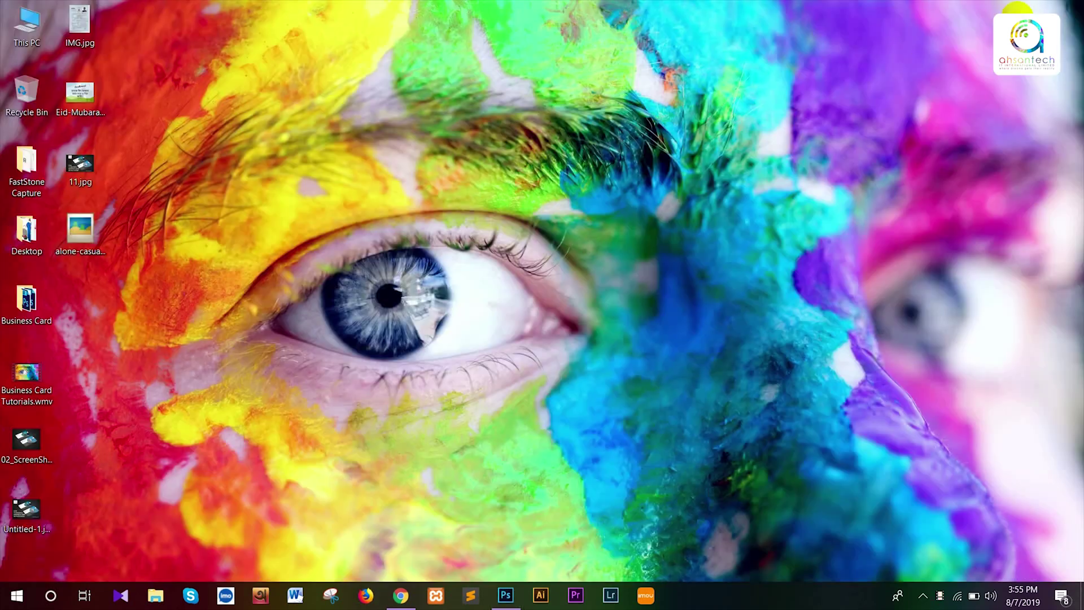
click(78, 235)
double_click(78, 236)
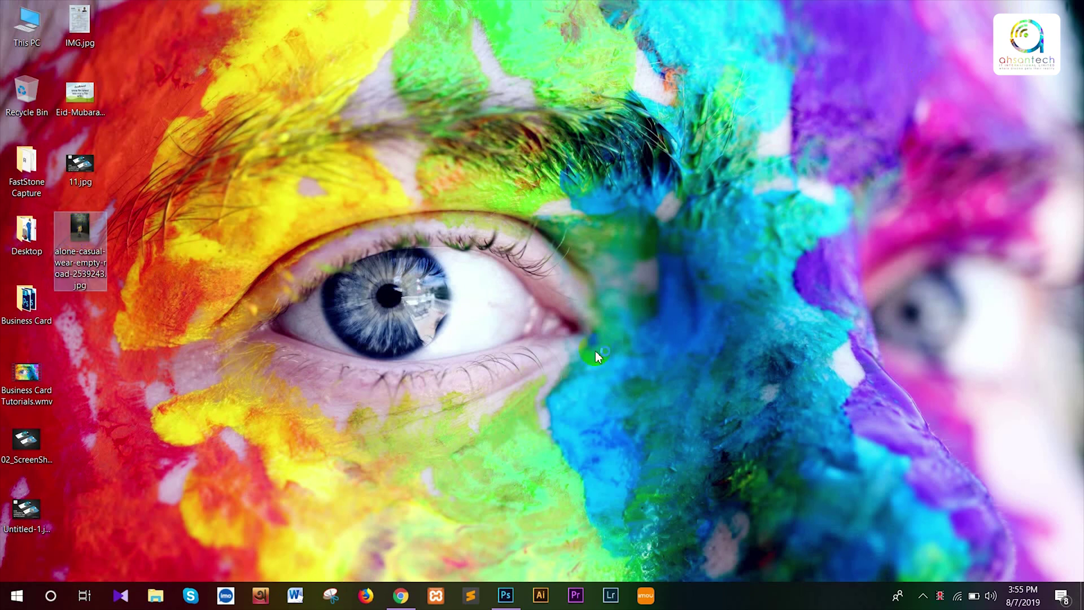
scroll(552, 318, up, 5)
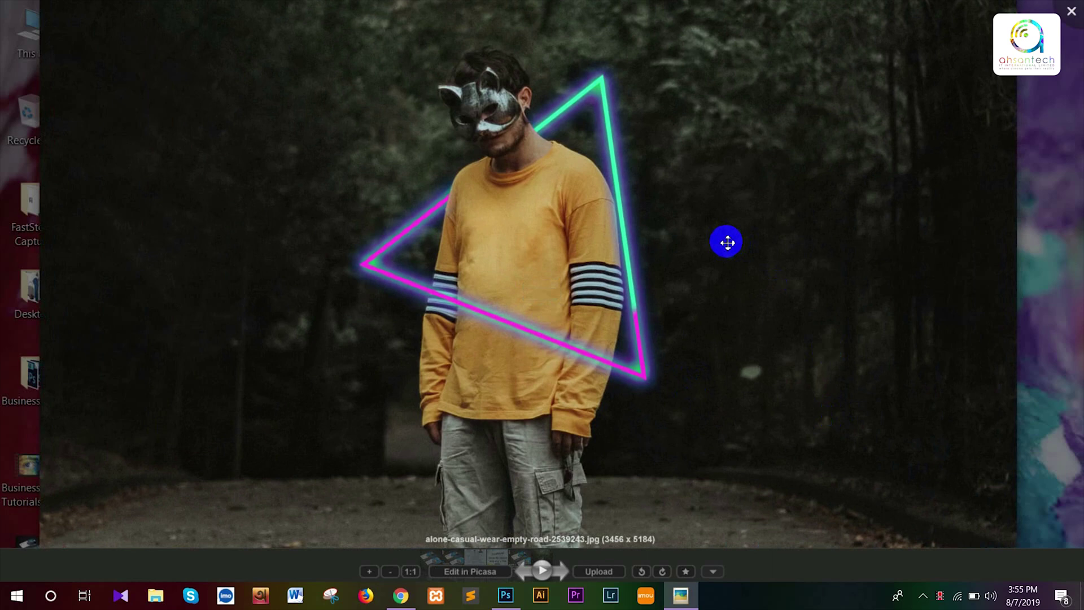
drag(726, 242, 750, 124)
scroll(722, 209, down, 1)
scroll(722, 209, down, 4)
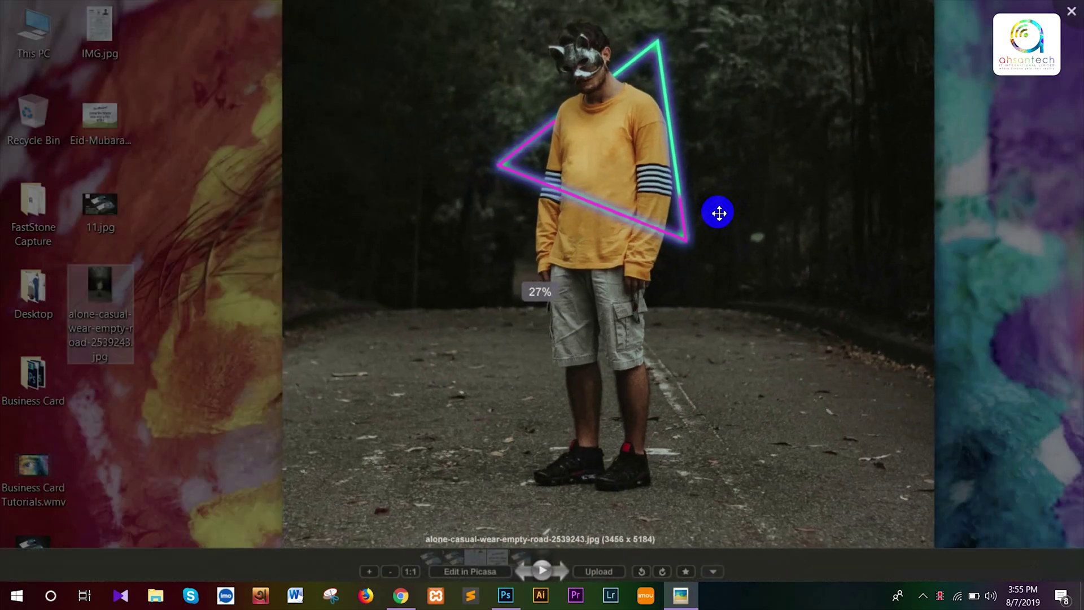
drag(716, 194, 718, 207)
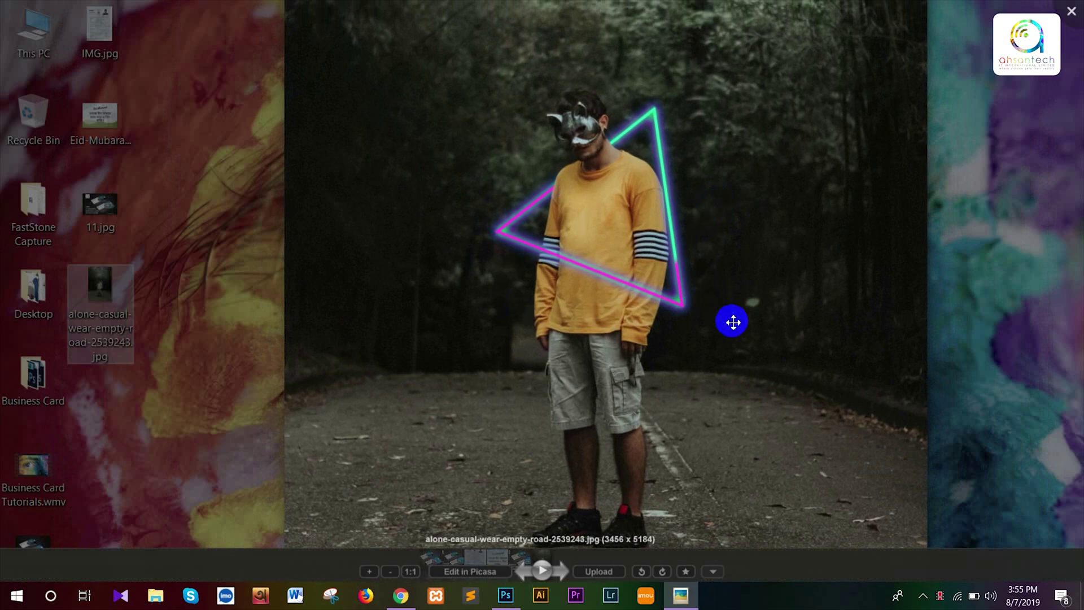
scroll(730, 324, down, 3)
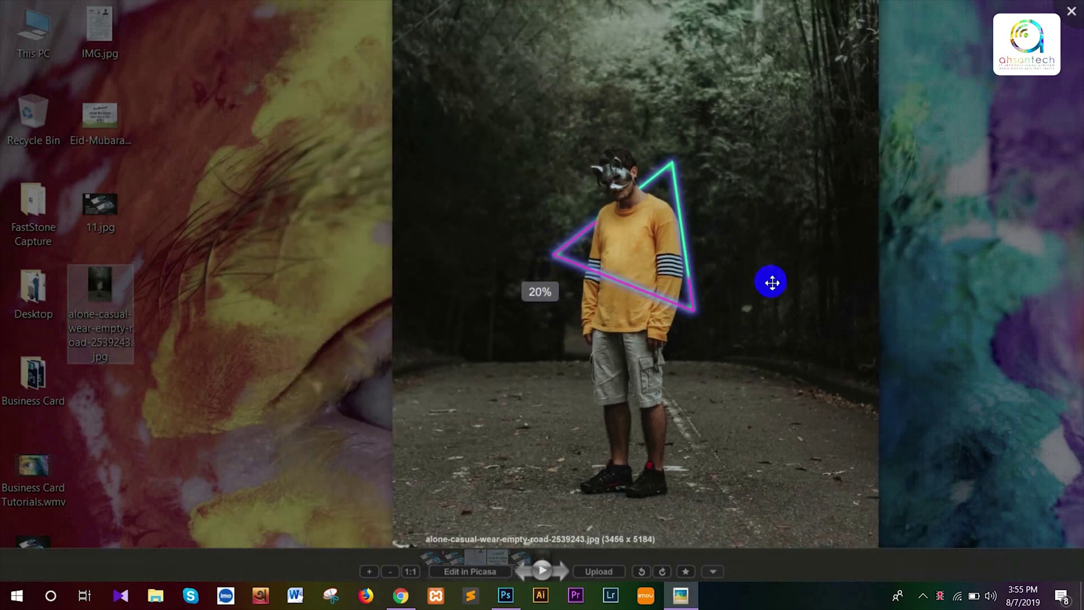
click(1071, 11)
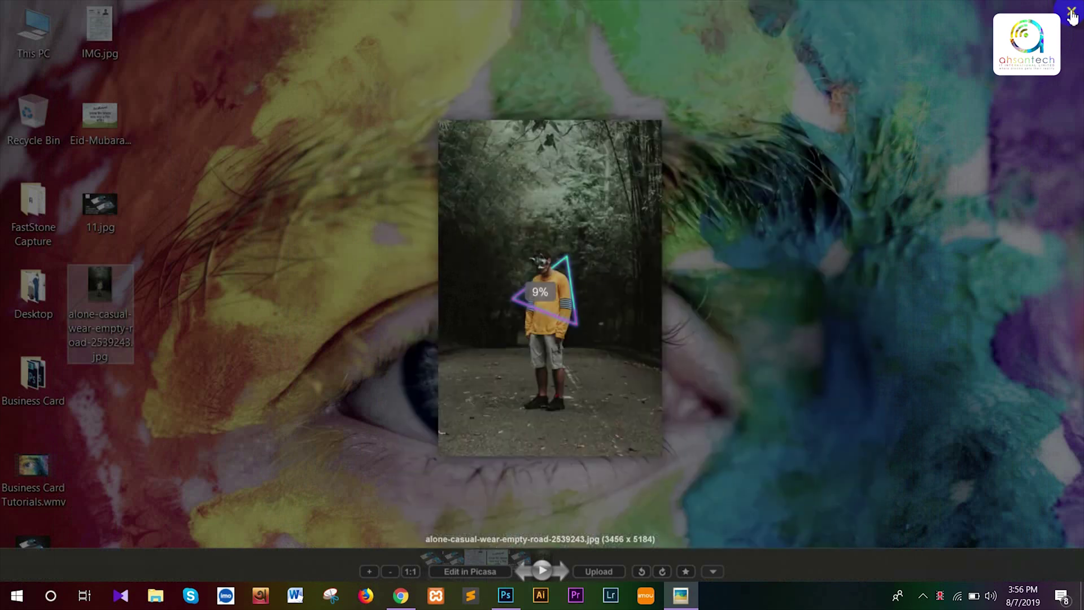